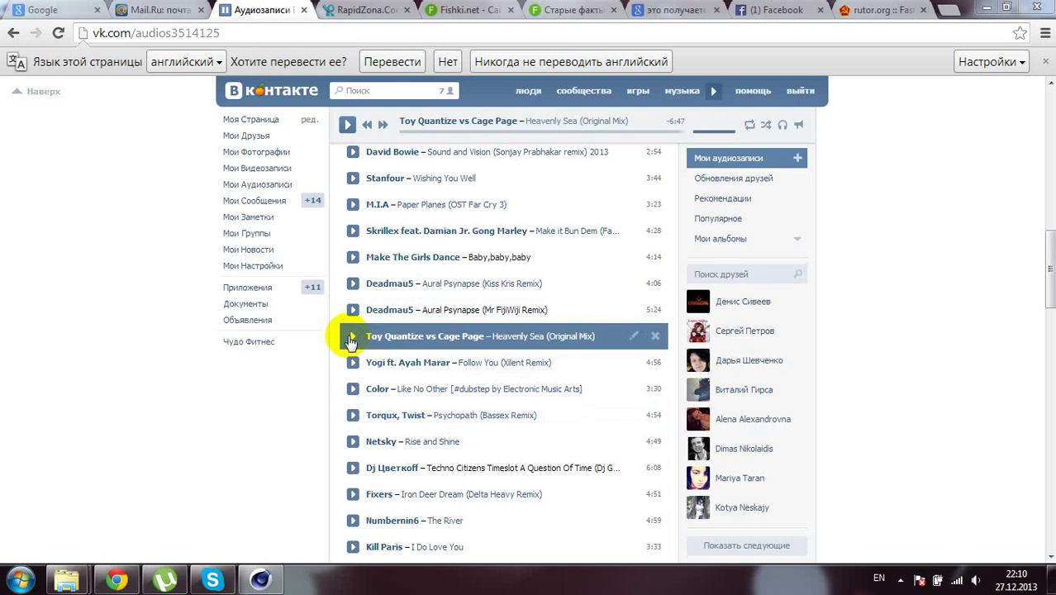
Step: Switch from the Chrome playlist page to the empty Cinema 4D document
click(261, 579)
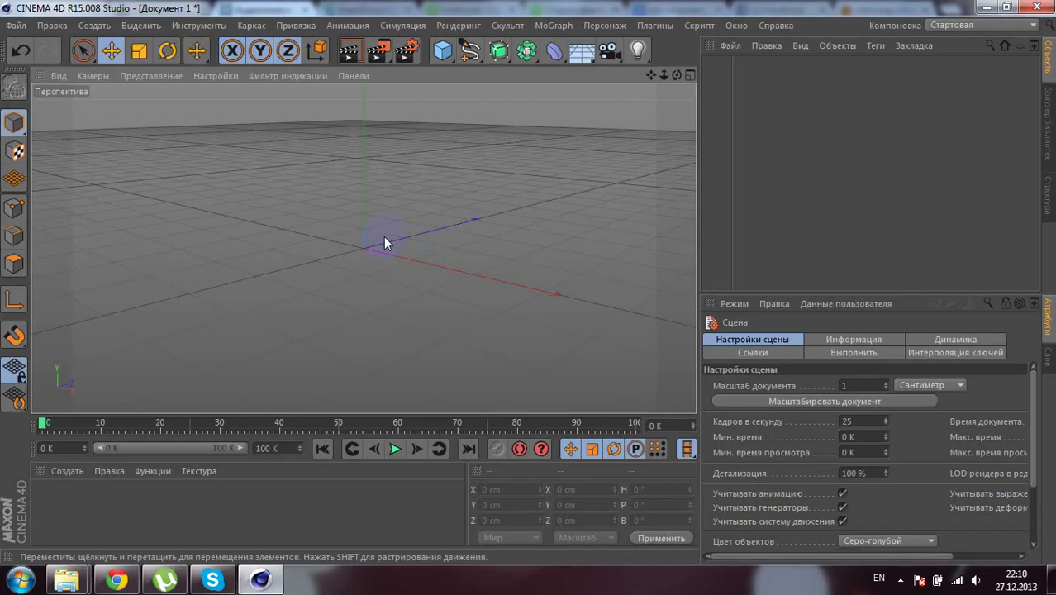
Step: Add a sphere primitive and raise its segment count to 35
alt+drag(384, 236, 428, 203)
click(442, 51)
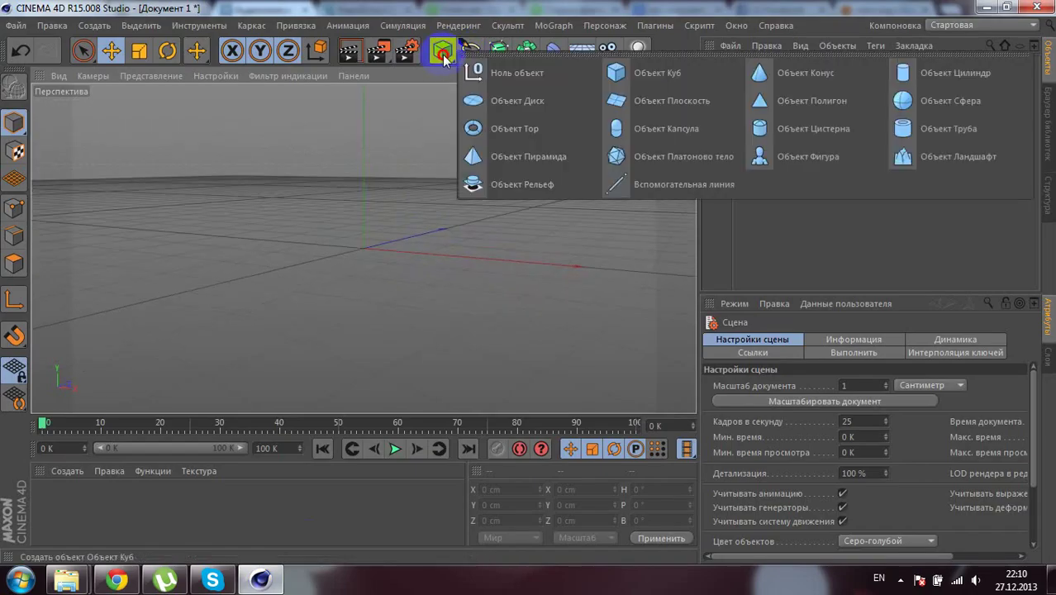
click(905, 99)
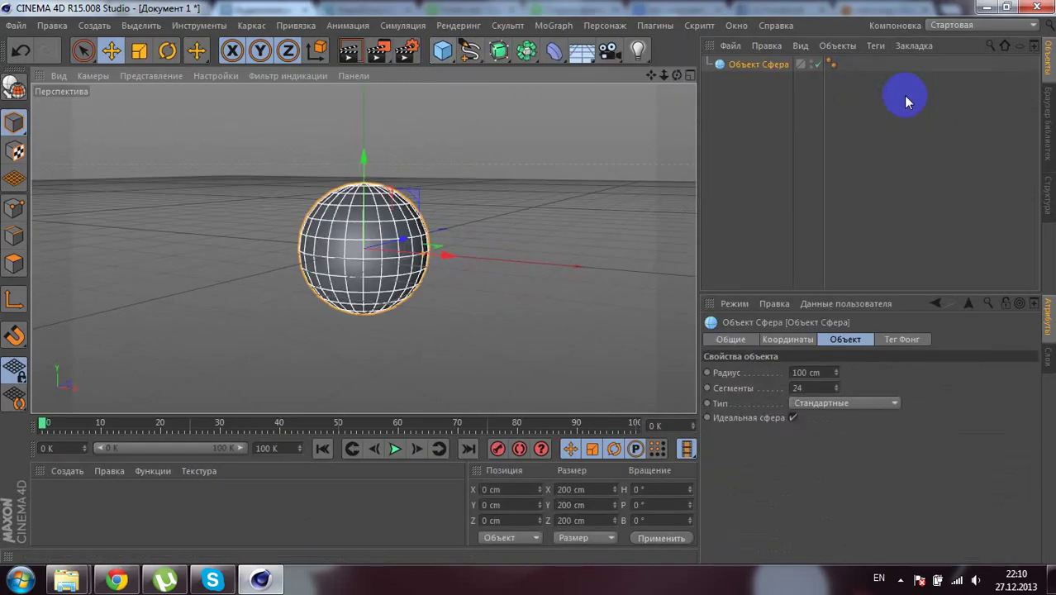
scroll(426, 216, up, 2)
scroll(463, 213, up, 2)
scroll(432, 251, down, 3)
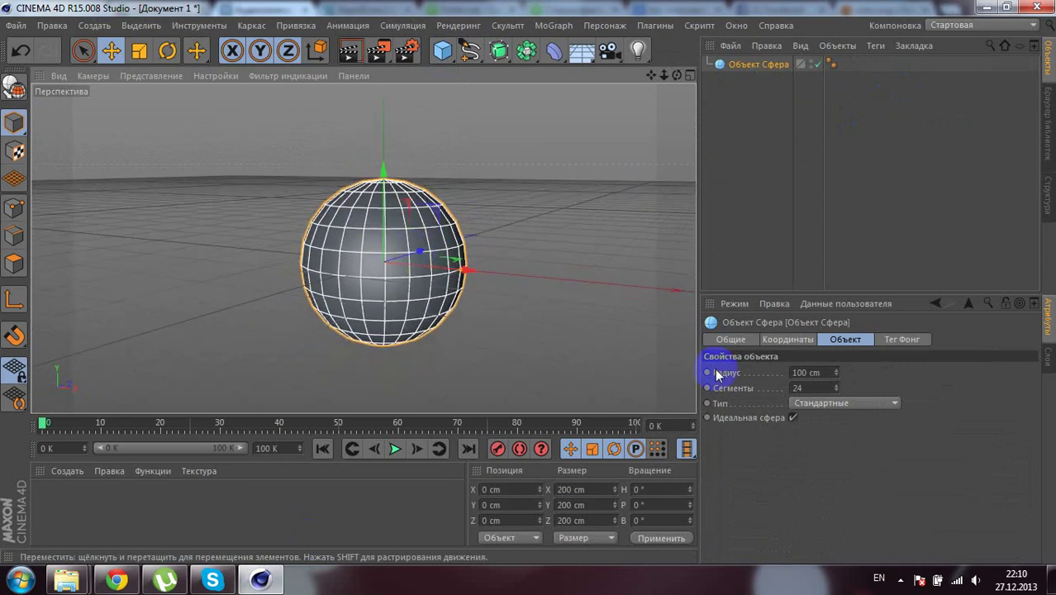
drag(838, 391, 838, 382)
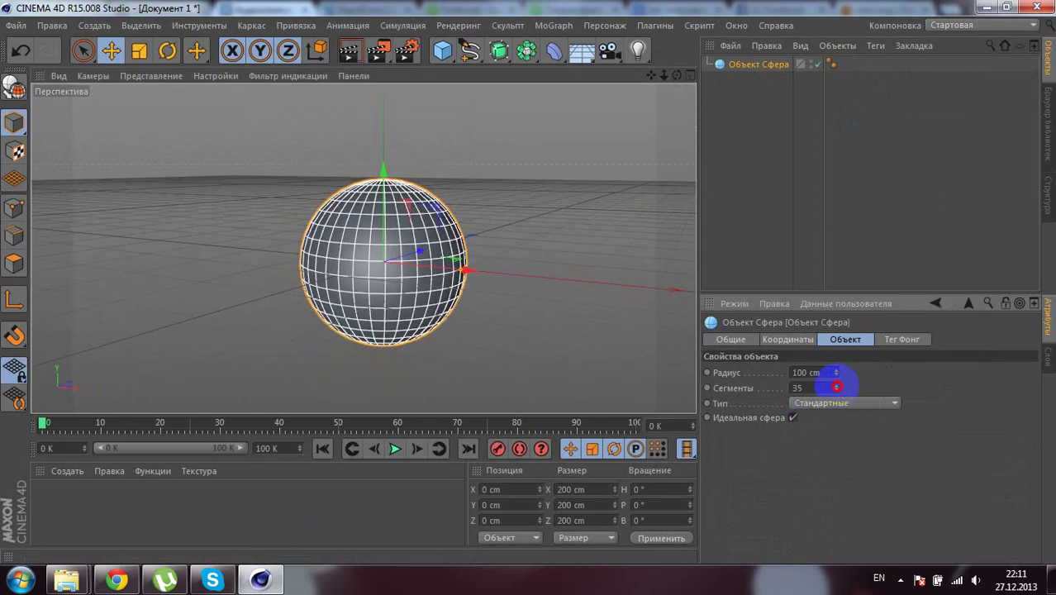
Step: Switch to the four-view layout and maximize the front view
alt+drag(446, 278, 533, 265)
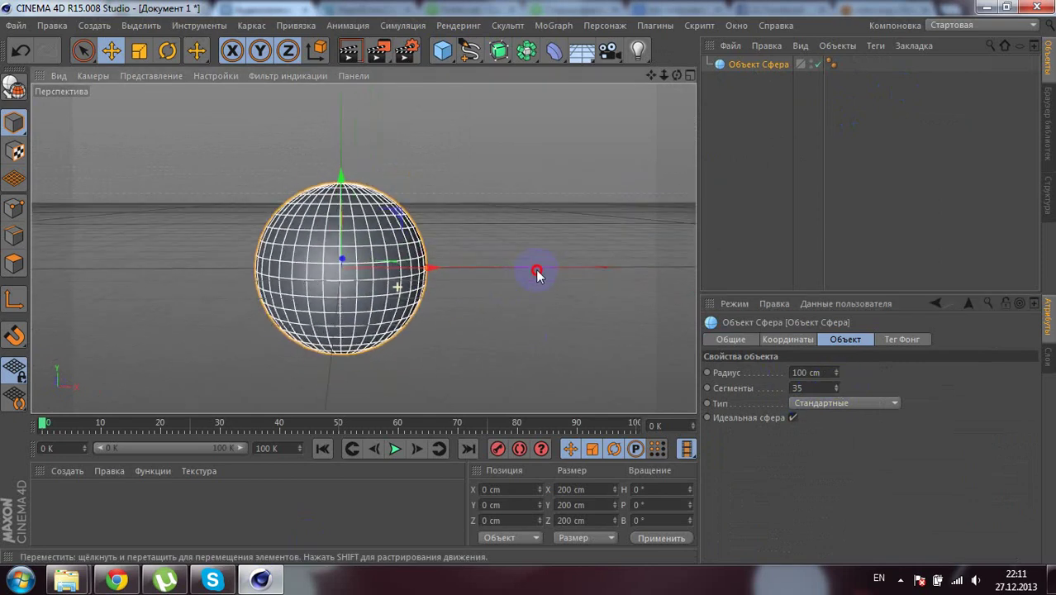
middle_click(389, 248)
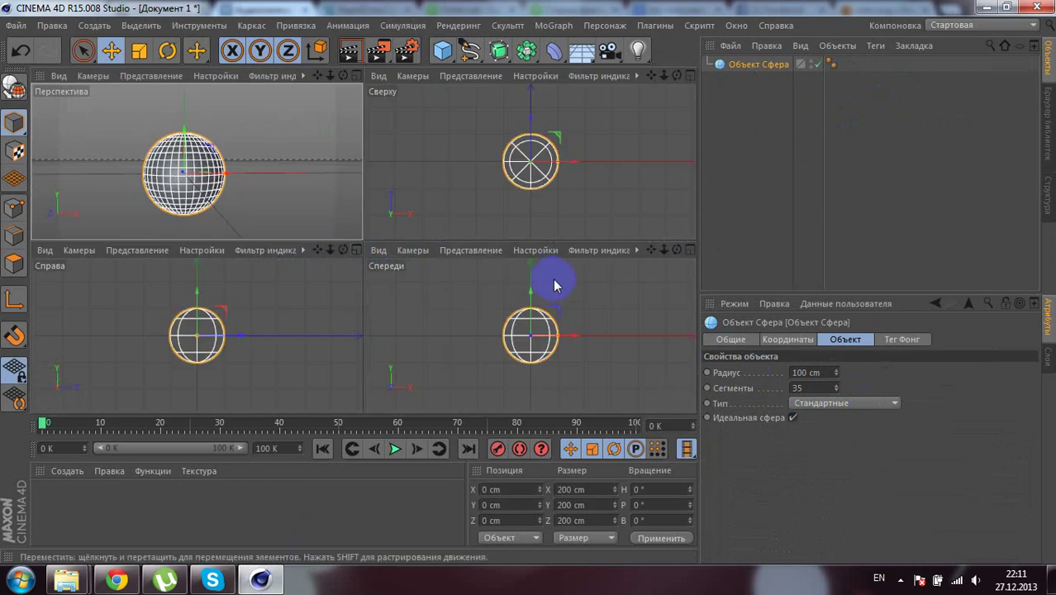
middle_click(538, 314)
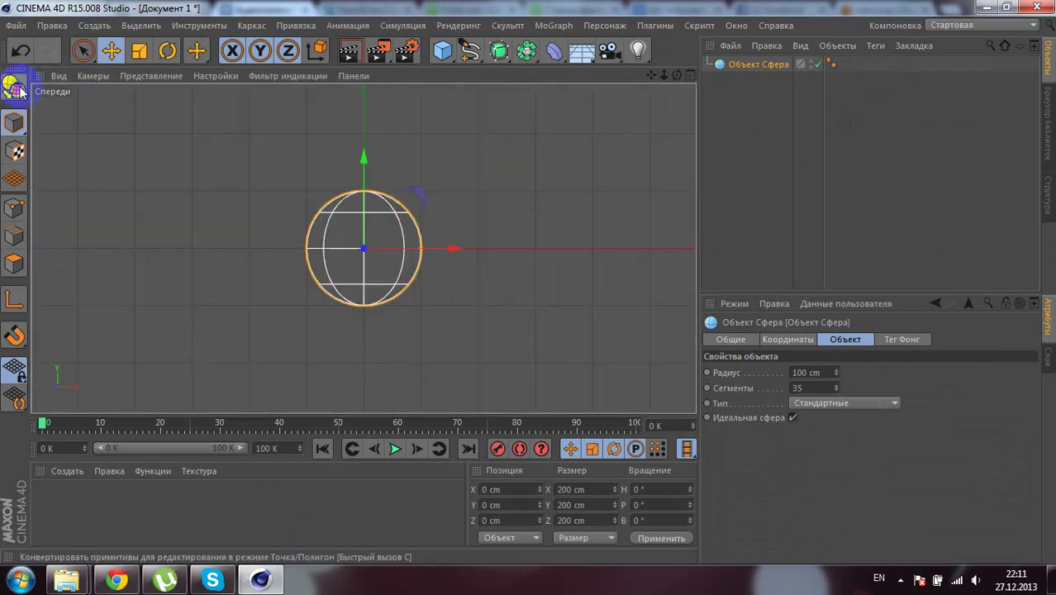
Step: Make the sphere editable and switch to Live Selection in polygon mode
click(13, 86)
alt+right_drag(372, 228, 447, 229)
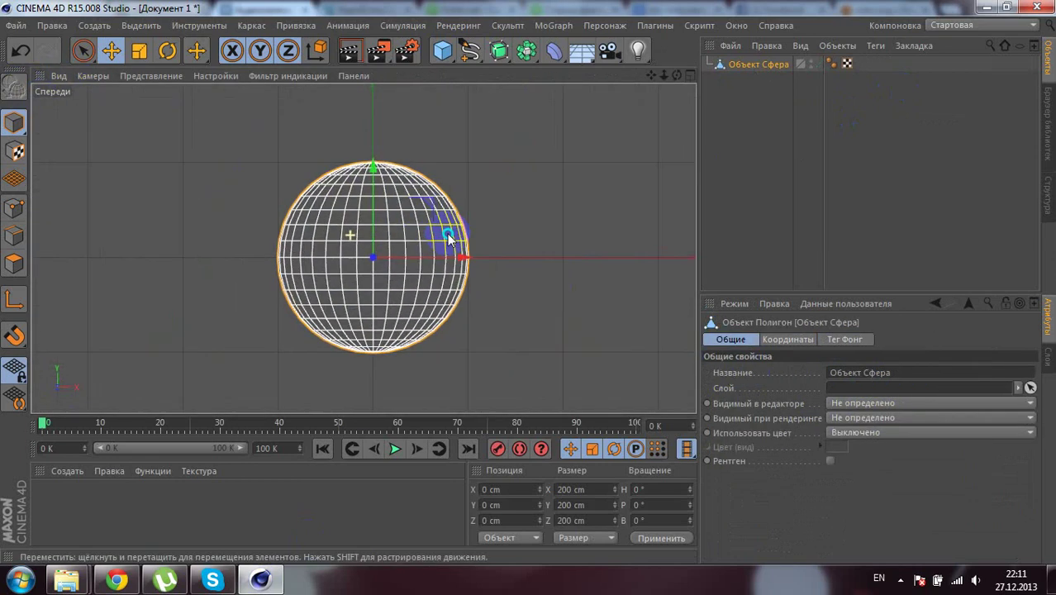
click(82, 50)
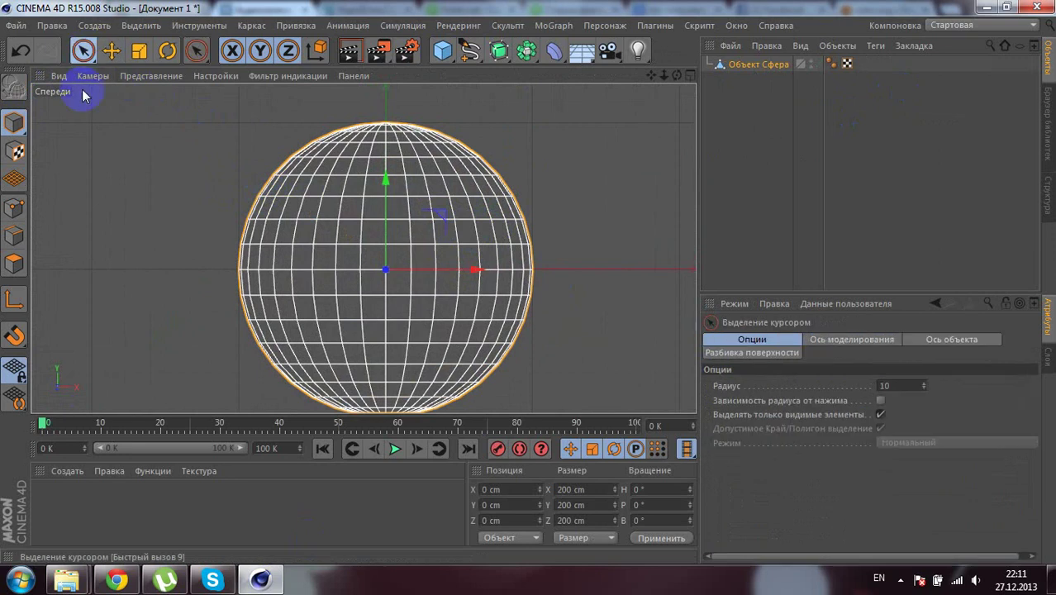
click(13, 263)
Step: Paint-select polygons across the sphere's middle band and check them in perspective
click(385, 248)
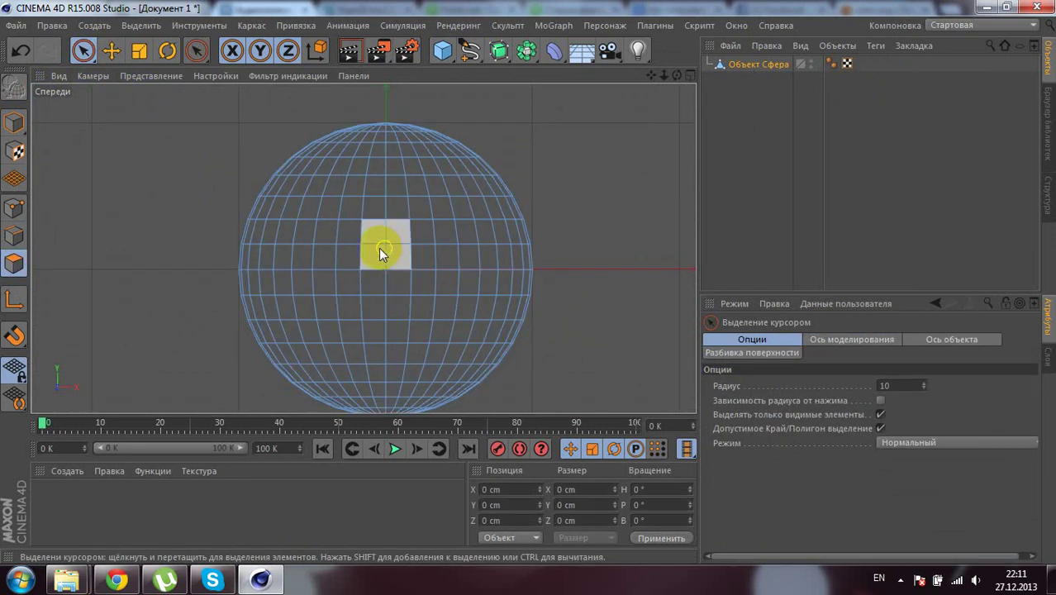
click(284, 245)
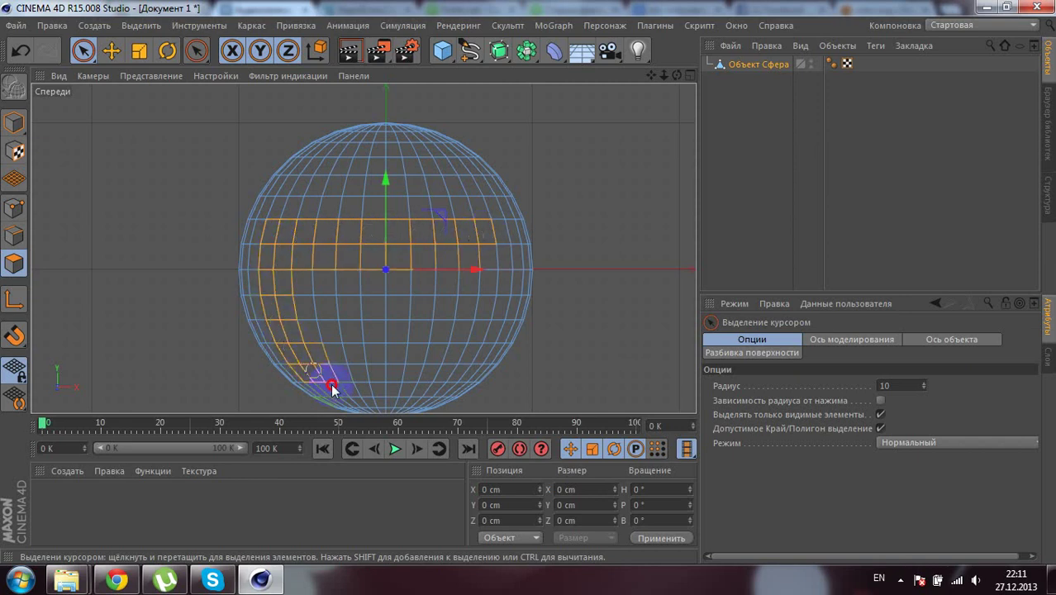
drag(341, 285, 378, 305)
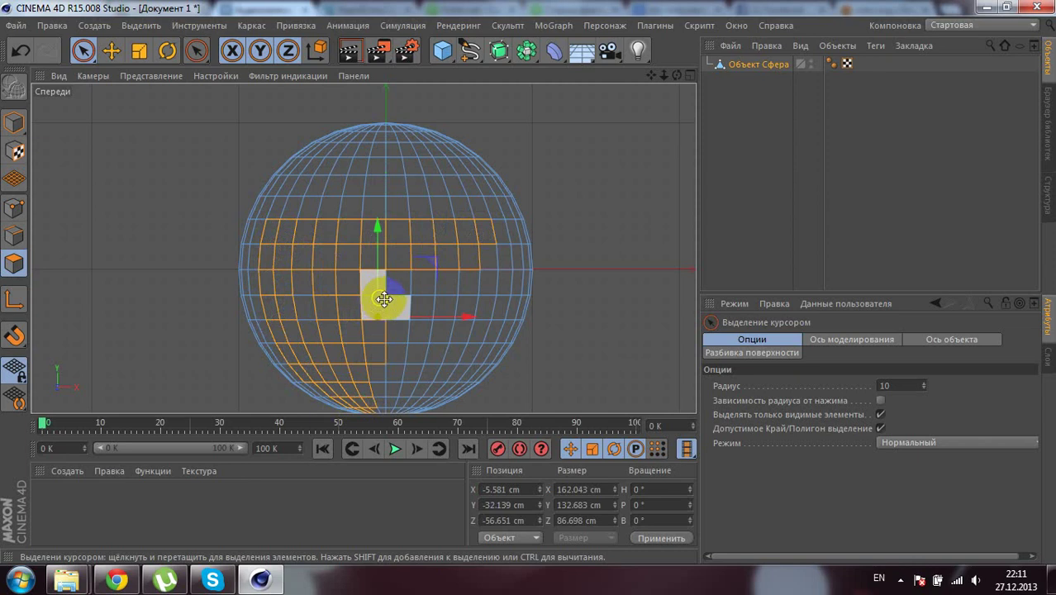
mouse_move(402, 300)
middle_down()
mouse_move(448, 322)
mouse_move(389, 402)
middle_up()
middle_click(370, 289)
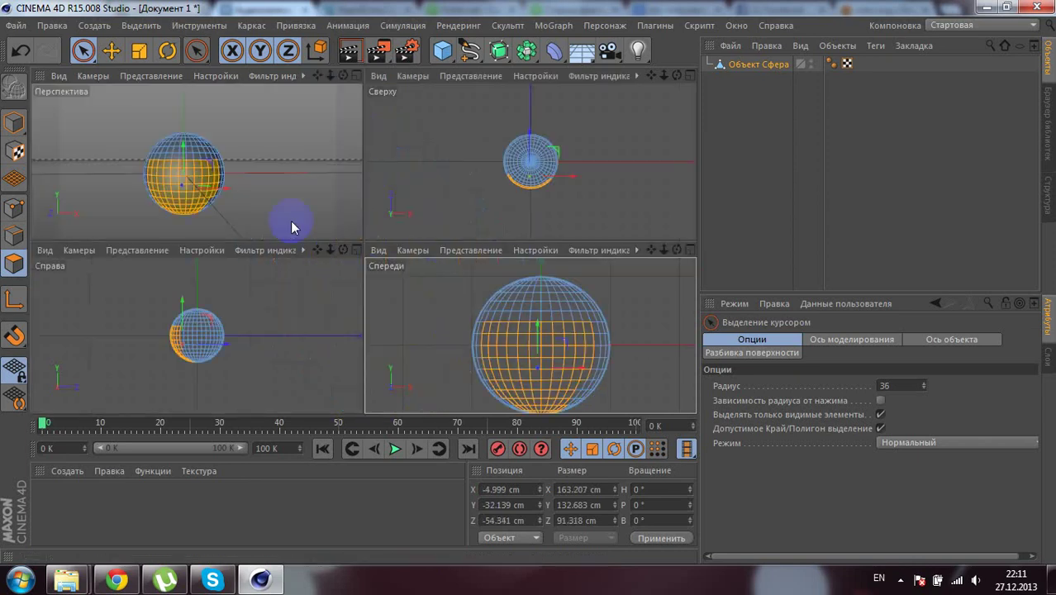
middle_click(212, 205)
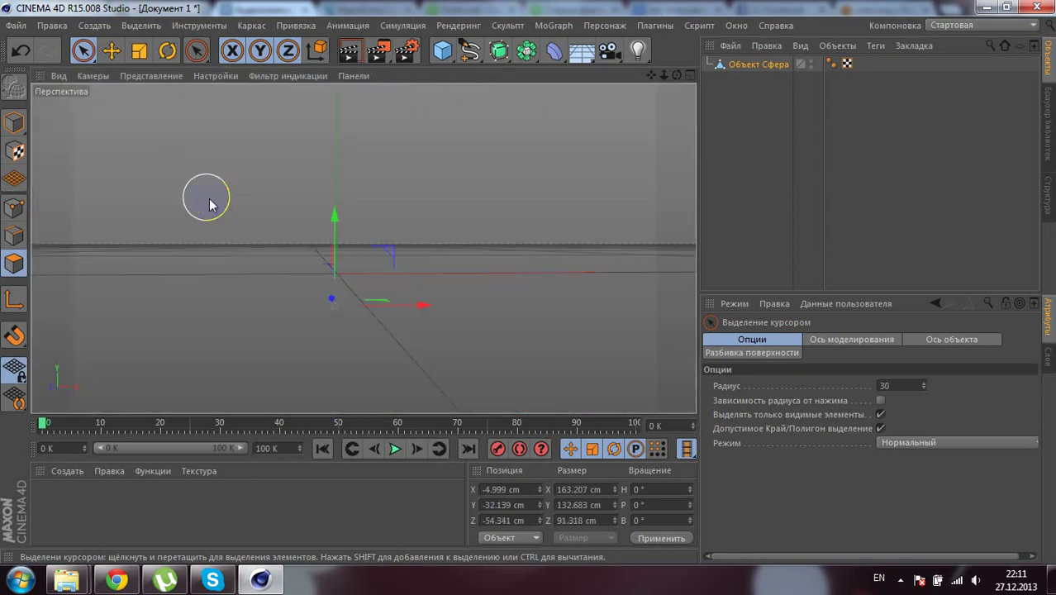
mouse_move(252, 260)
alt+mouse_down()
mouse_move(491, 269)
mouse_move(129, 259)
mouse_move(271, 264)
alt+mouse_up()
Step: Extend the selection over the sphere's lower band in front view, then verify in perspective
middle_click(321, 276)
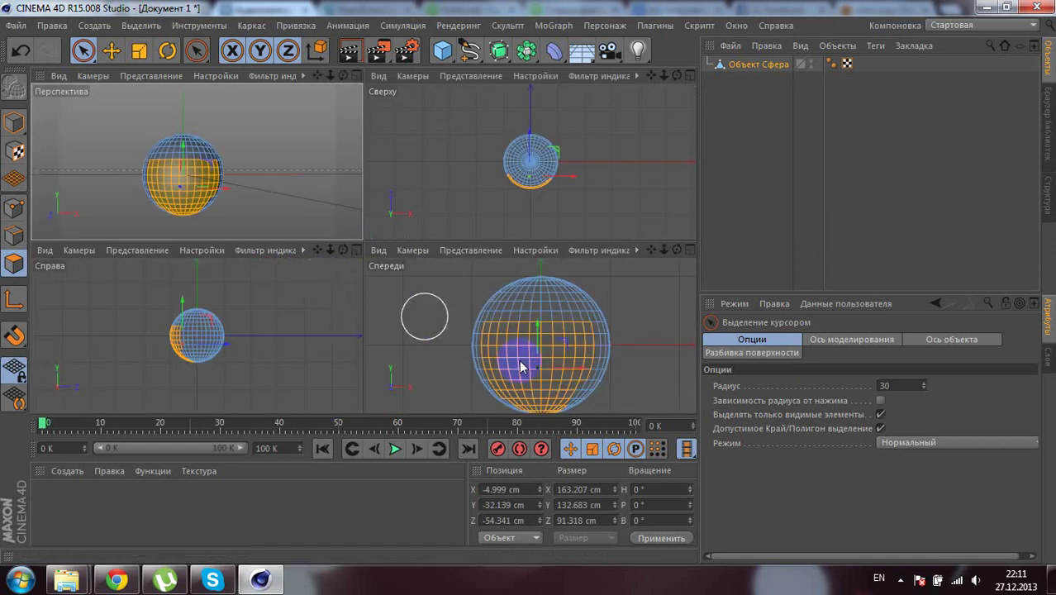
middle_click(527, 369)
mouse_move(290, 300)
mouse_down()
mouse_move(236, 295)
mouse_move(337, 295)
mouse_move(354, 307)
mouse_move(248, 329)
mouse_move(362, 322)
mouse_up()
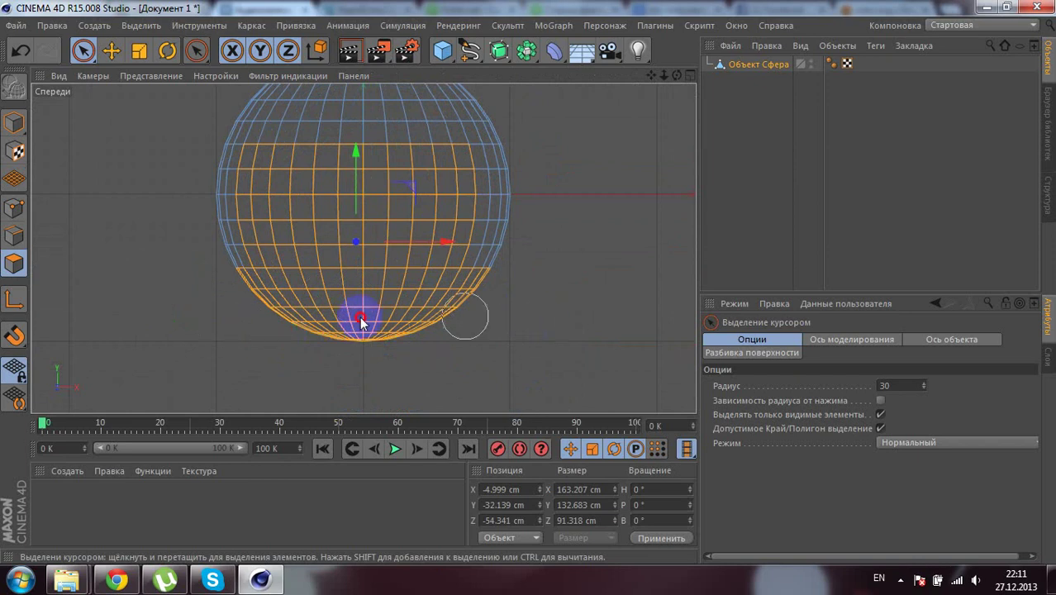
drag(227, 325, 426, 332)
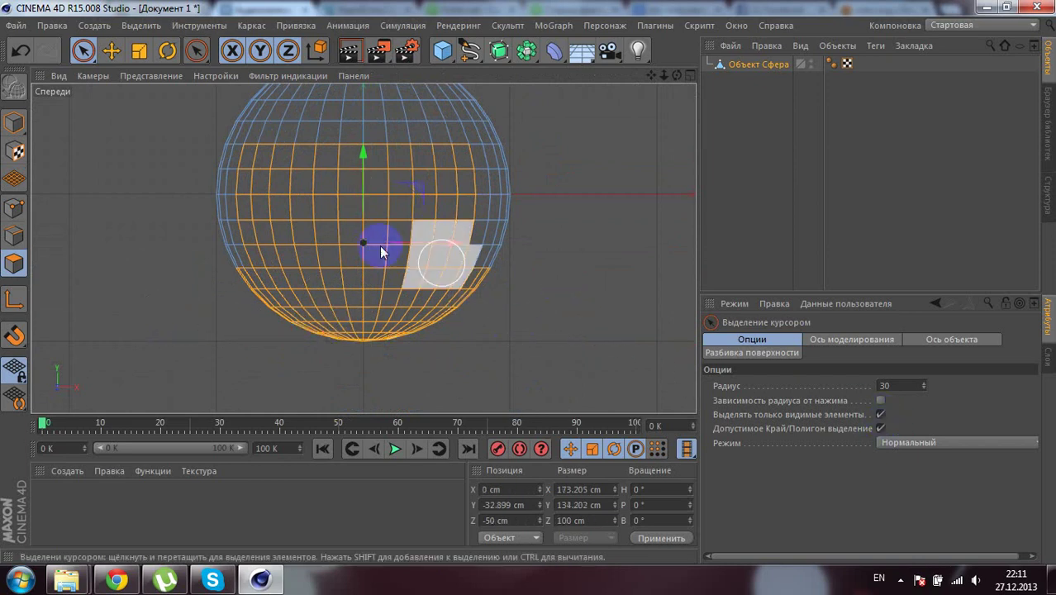
click(246, 213)
middle_click(245, 212)
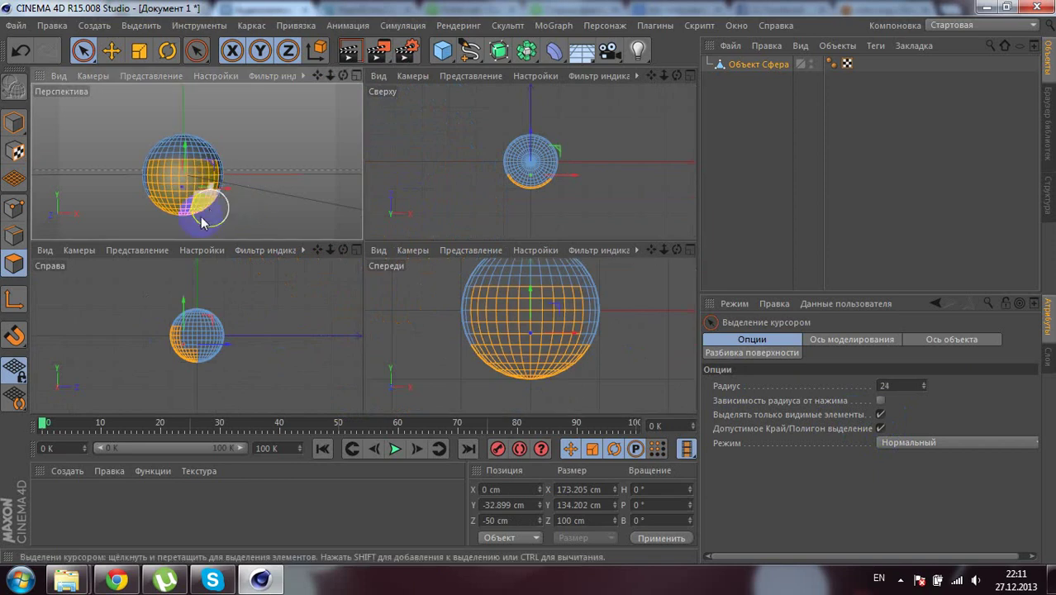
middle_click(188, 201)
mouse_move(188, 200)
alt+mouse_down()
mouse_move(417, 222)
mouse_move(415, 240)
mouse_move(306, 278)
mouse_move(447, 287)
mouse_move(523, 241)
mouse_move(650, 246)
mouse_move(613, 224)
mouse_move(380, 275)
mouse_move(365, 243)
mouse_move(472, 243)
mouse_move(500, 283)
alt+mouse_up()
Step: Delete the selected lower polygons, leaving an open dome shell
mouse_move(460, 248)
alt+mouse_down()
mouse_move(528, 283)
mouse_move(519, 206)
alt+mouse_up()
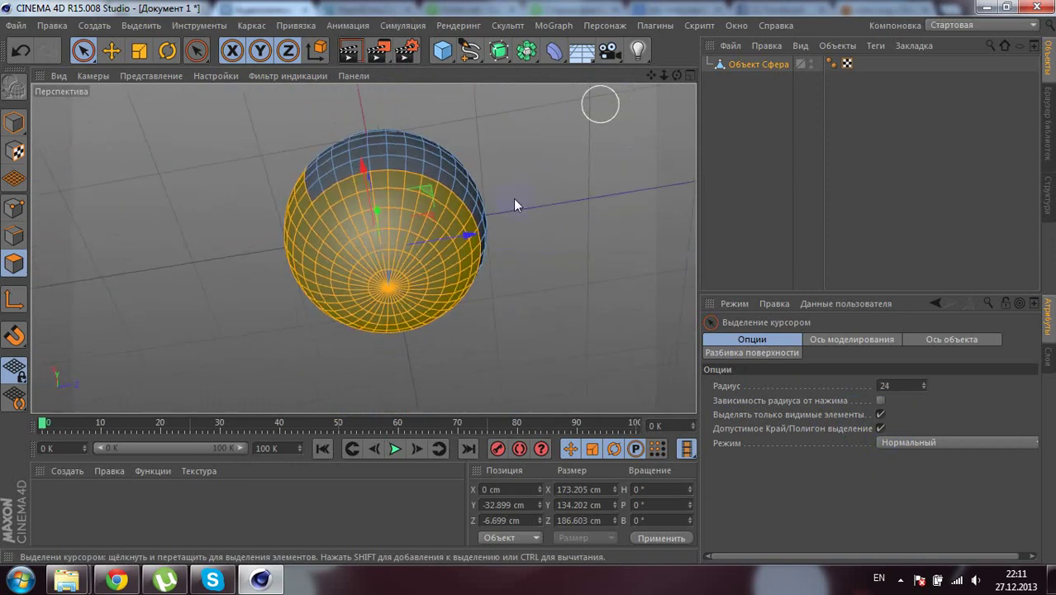
mouse_move(335, 216)
alt+mouse_down()
mouse_move(608, 406)
mouse_move(165, 47)
alt+mouse_up()
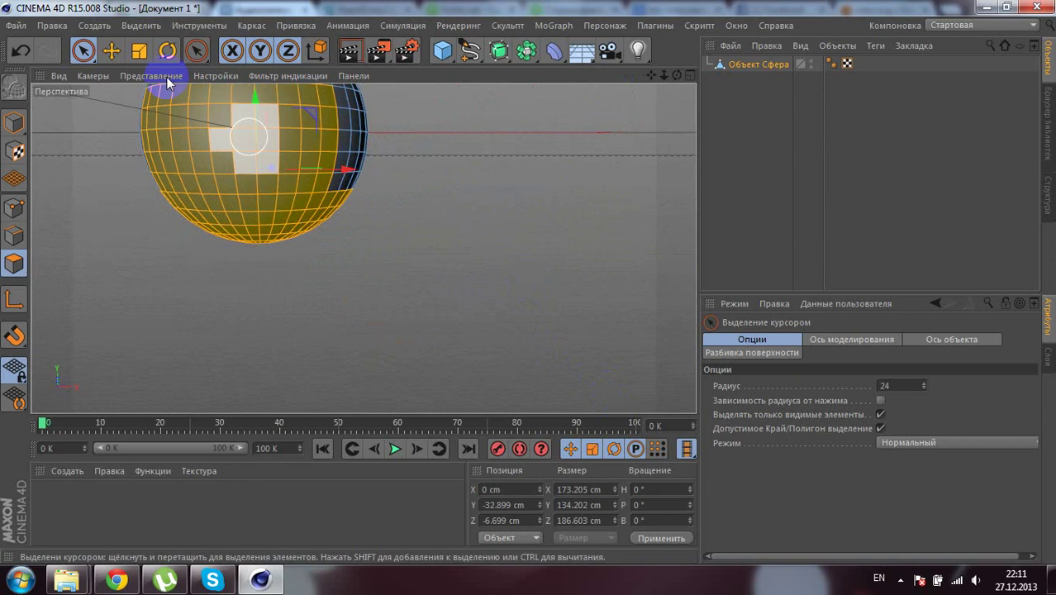
mouse_move(254, 183)
alt+mouse_down()
mouse_move(365, 246)
mouse_move(283, 182)
alt+mouse_up()
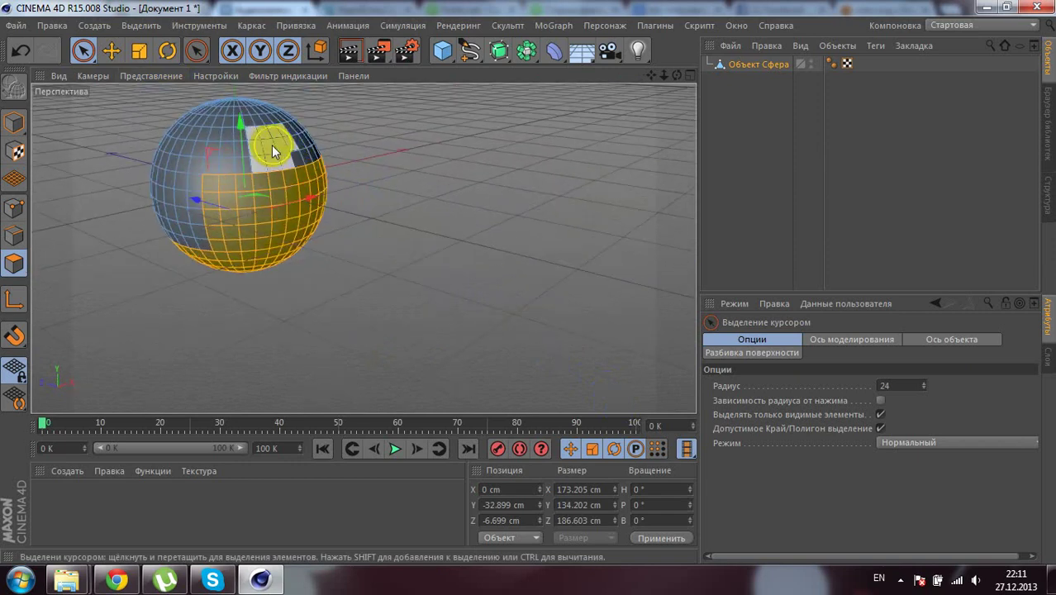
key(Delete)
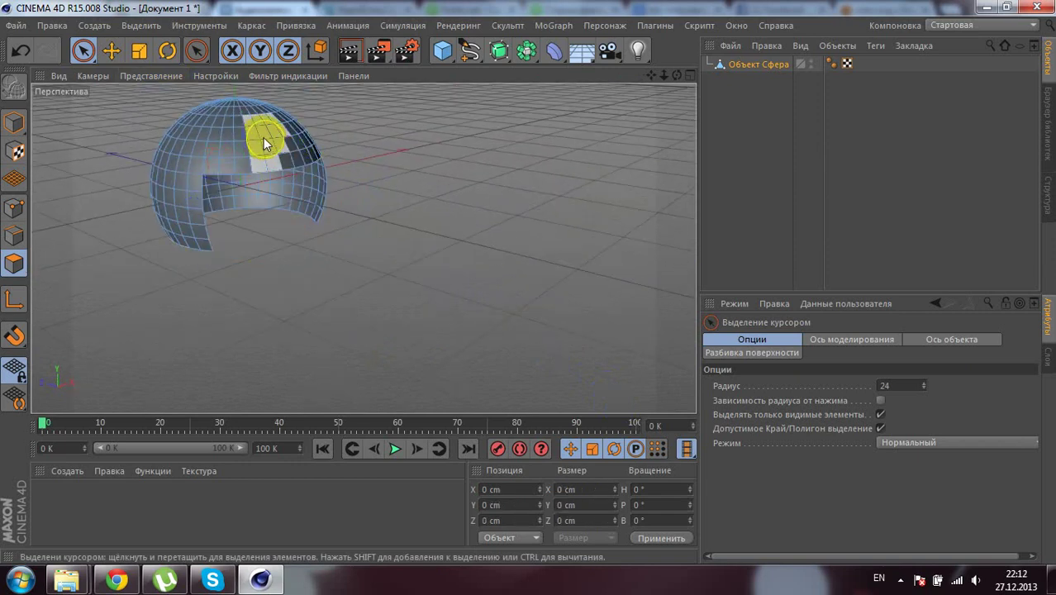
mouse_move(239, 185)
alt+mouse_down()
mouse_move(178, 189)
mouse_move(166, 158)
mouse_move(270, 188)
mouse_move(312, 186)
mouse_move(337, 135)
mouse_move(365, 153)
alt+mouse_up()
Step: Select all remaining shell polygons, including hidden ones, with a larger brush
scroll(352, 255, down, 3)
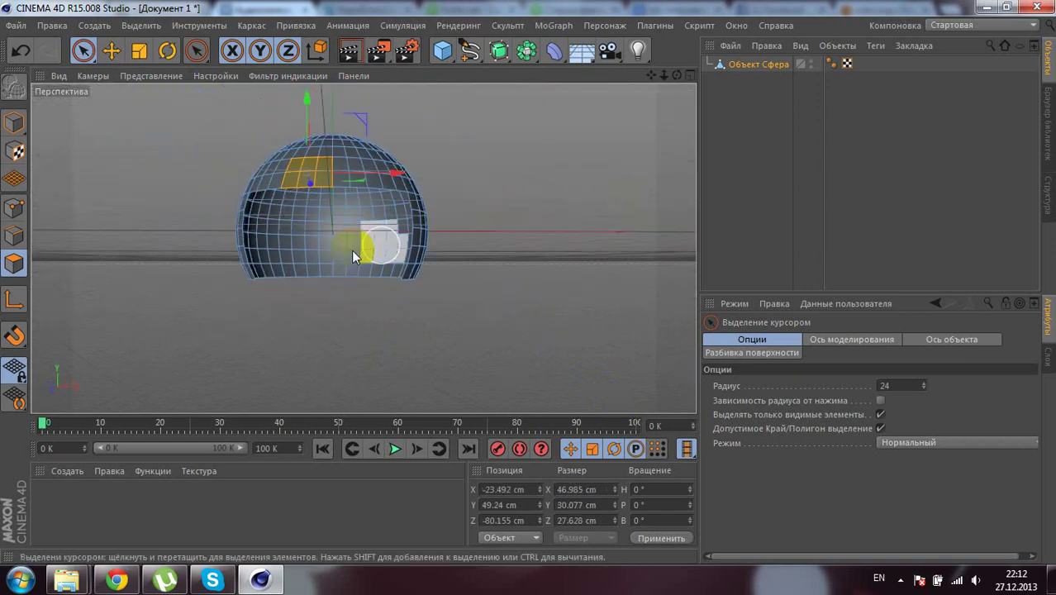
click(880, 414)
middle_drag(305, 255, 365, 255)
drag(276, 229, 327, 228)
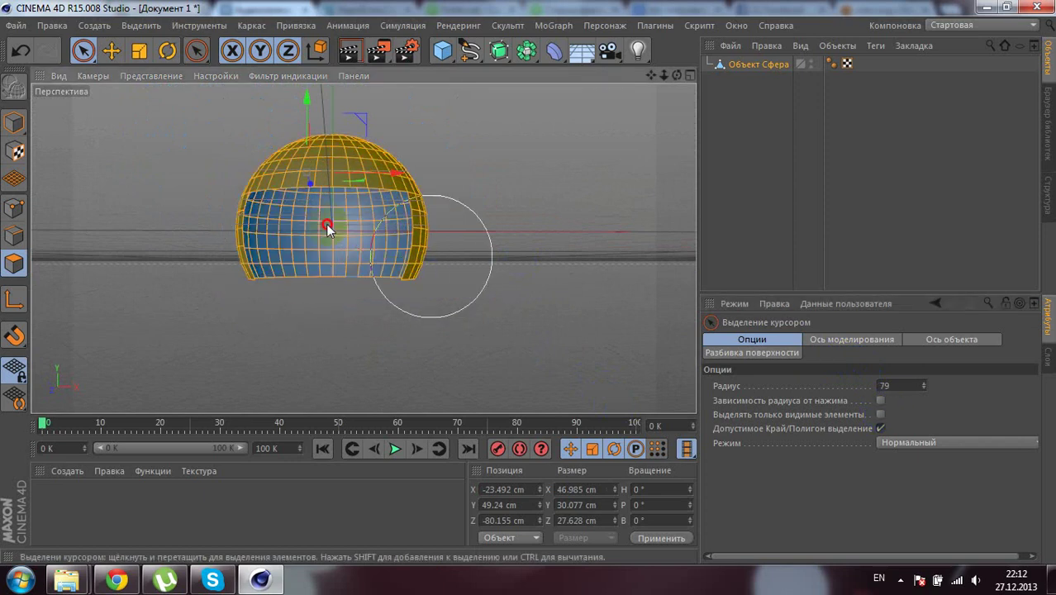
click(881, 414)
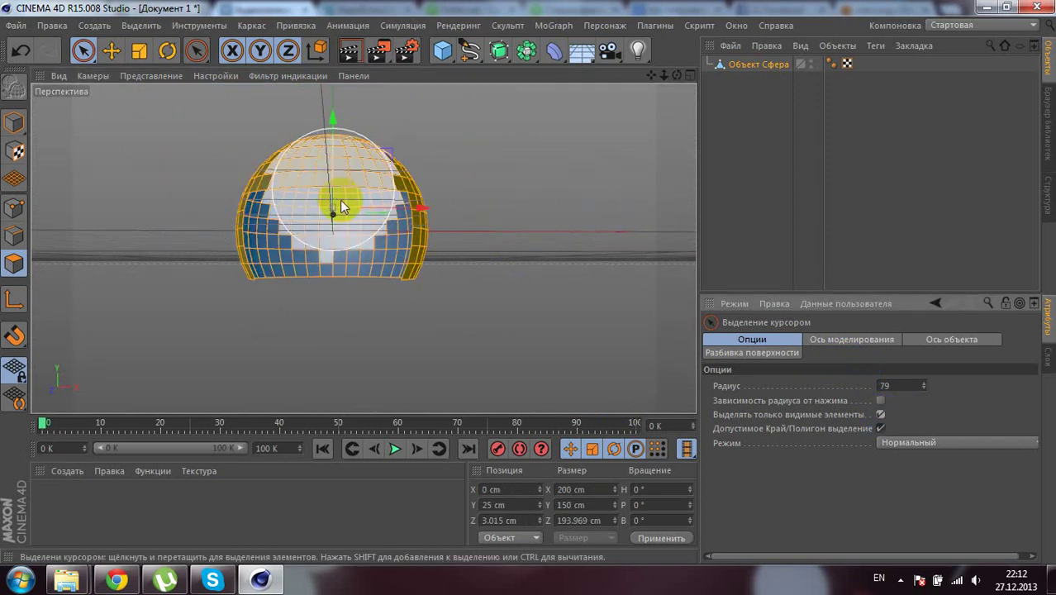
middle_drag(340, 203, 295, 202)
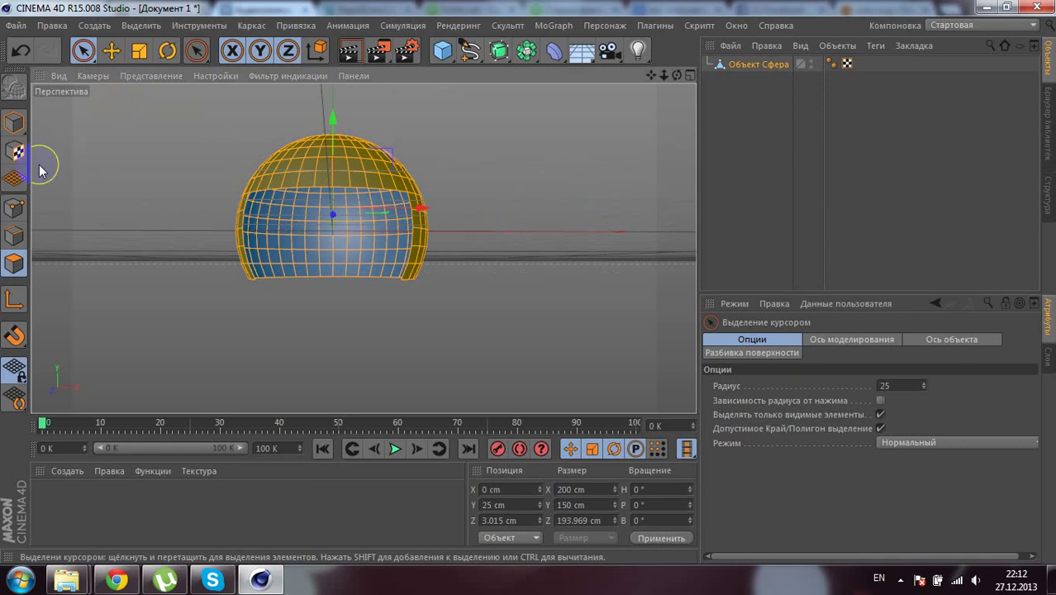
Step: Extrude the selected polygons with an 8.4 cm offset to thicken the shell
right_click(355, 179)
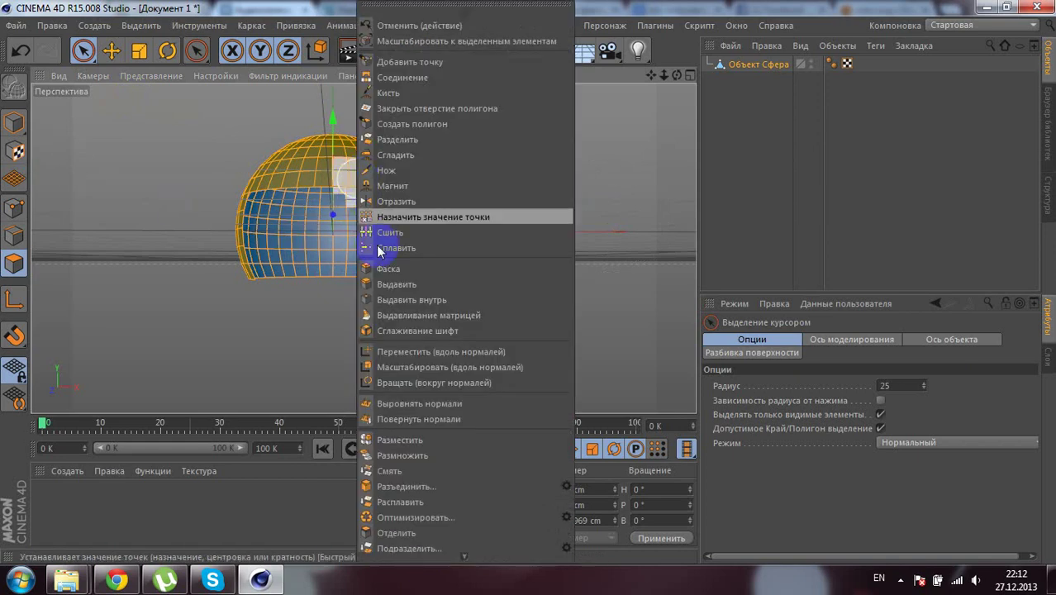
click(379, 283)
scroll(347, 207, up, 3)
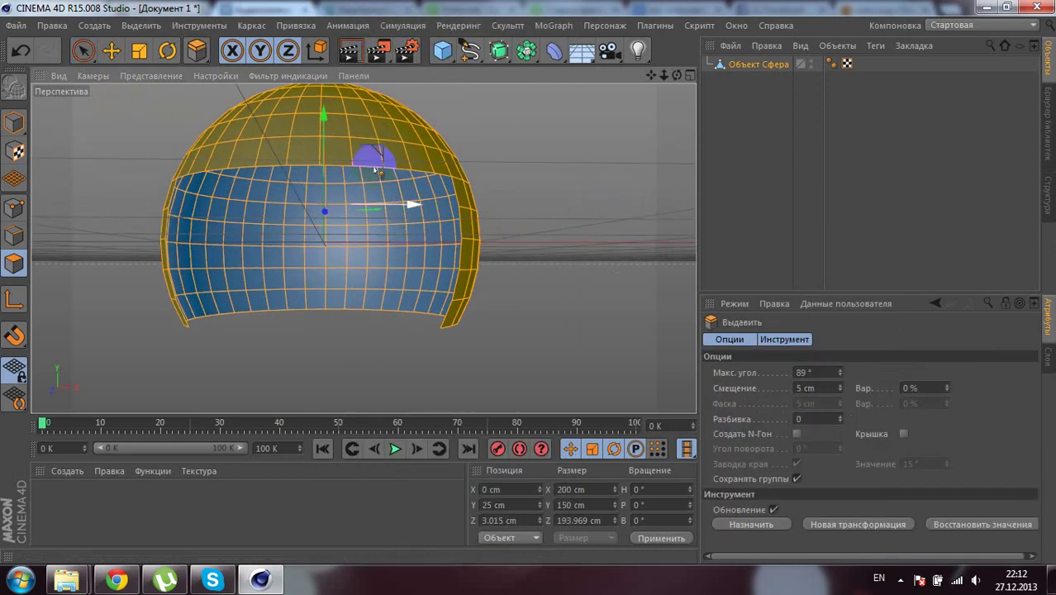
drag(531, 283, 529, 282)
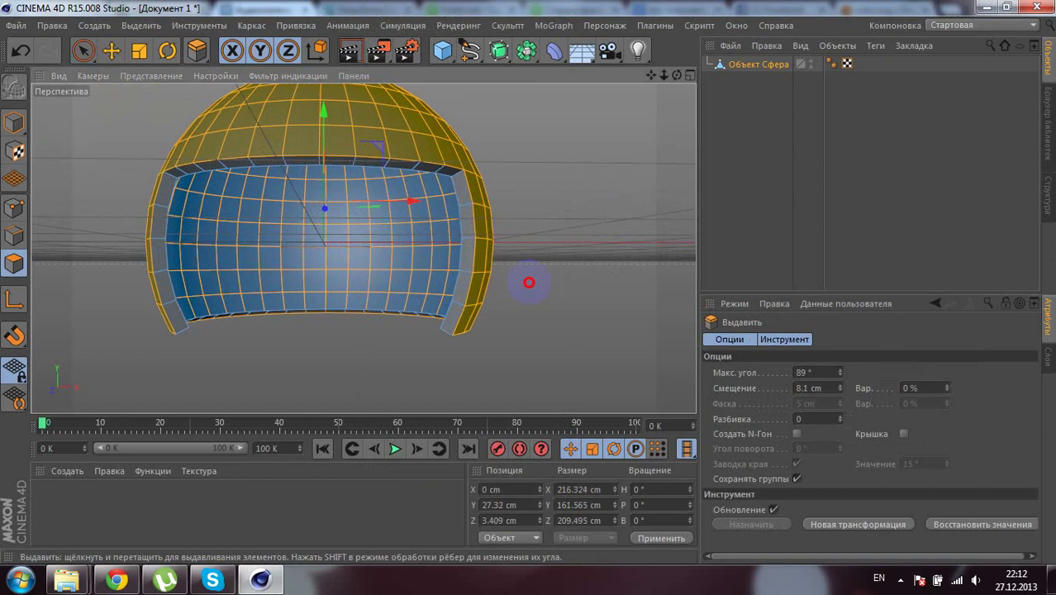
alt+drag(364, 207, 367, 194)
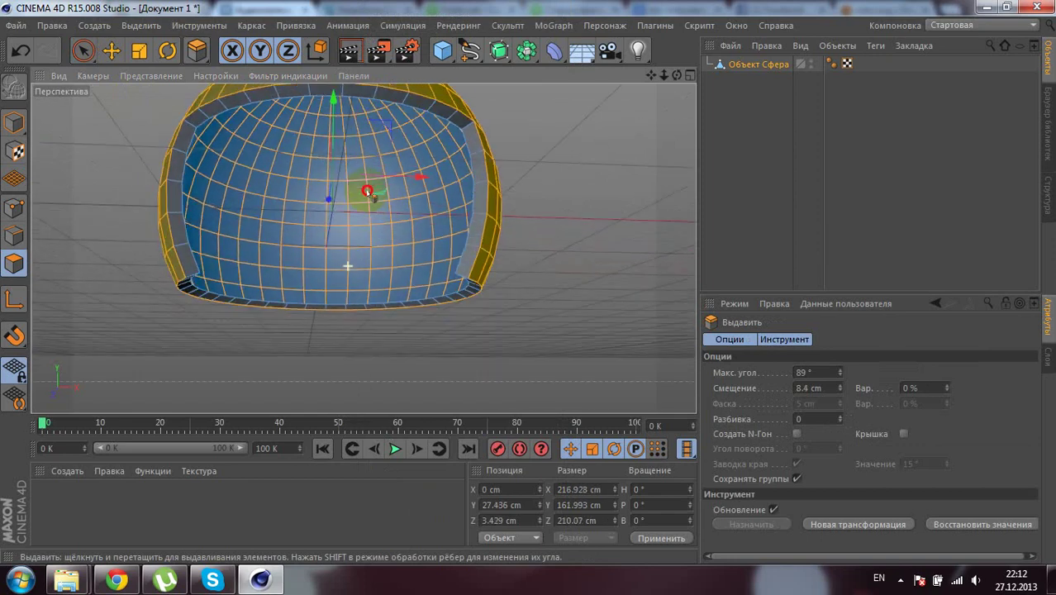
scroll(364, 199, down, 3)
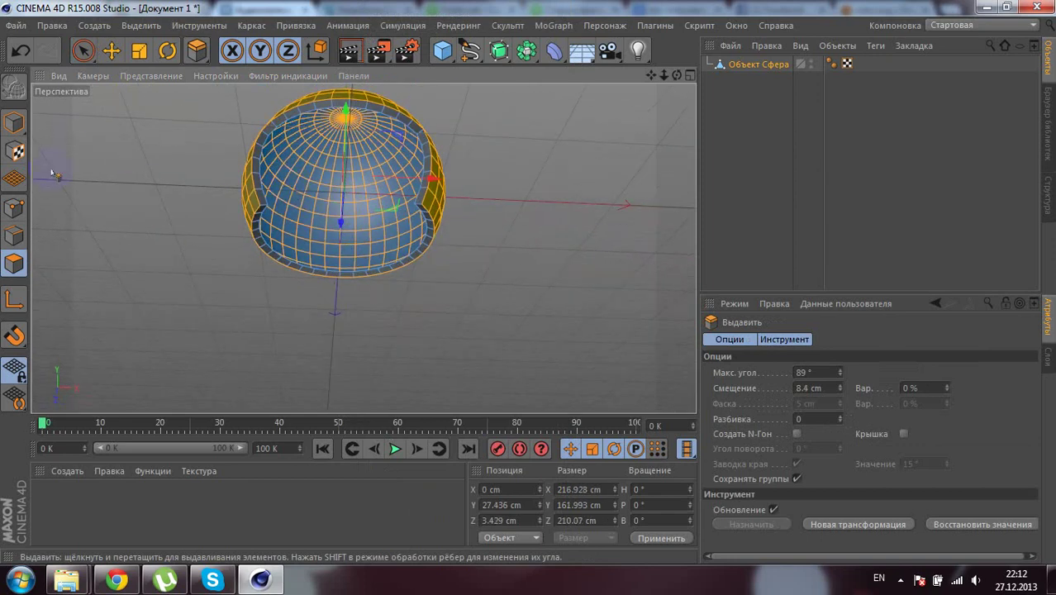
Step: Paint-select the band of rim faces around the shell's base, orbiting to cover the whole ring
click(83, 51)
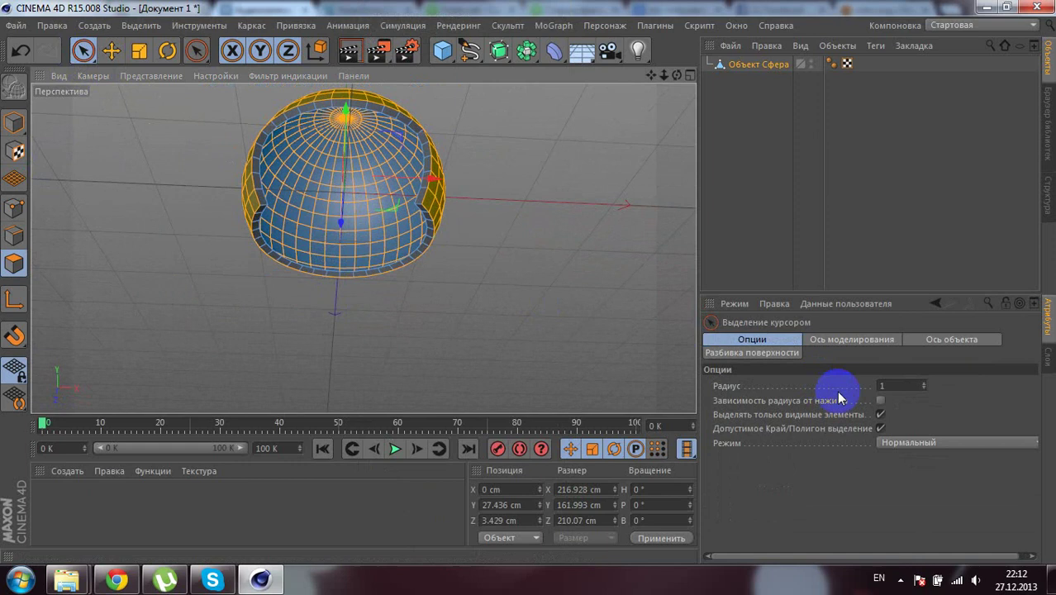
click(880, 414)
scroll(339, 265, up, 3)
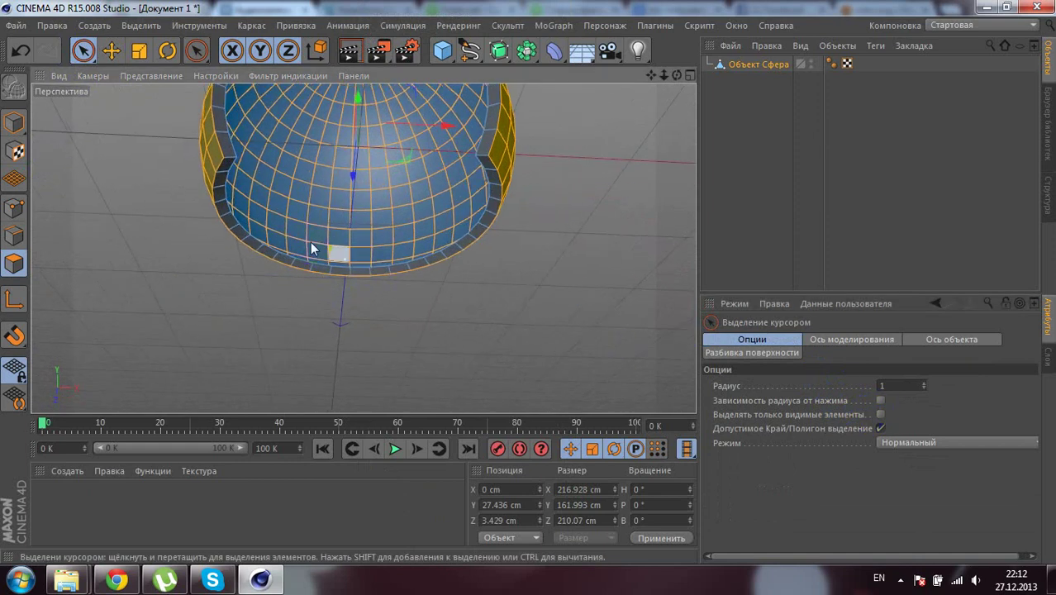
alt+drag(312, 250, 221, 233)
click(203, 167)
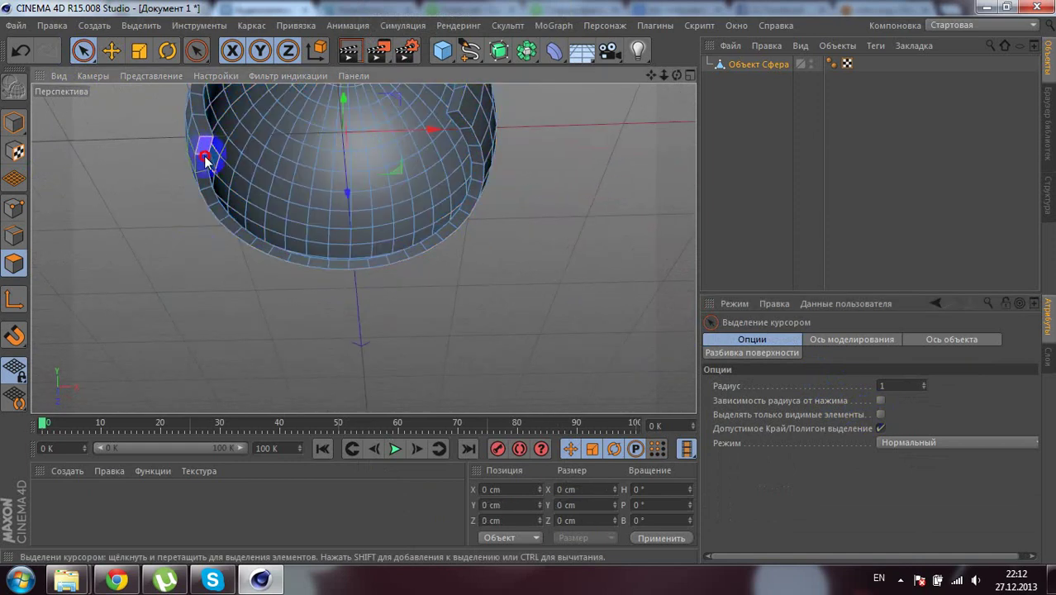
mouse_move(196, 221)
alt+mouse_down()
mouse_move(163, 212)
mouse_move(196, 186)
alt+mouse_up()
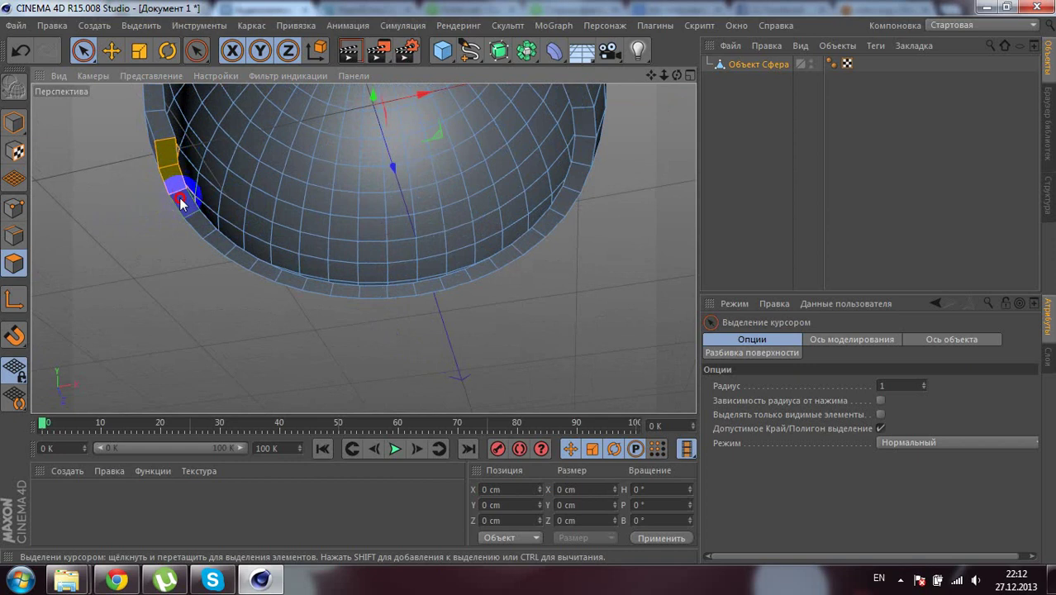
mouse_move(192, 219)
mouse_down()
mouse_move(224, 260)
mouse_move(170, 282)
mouse_up()
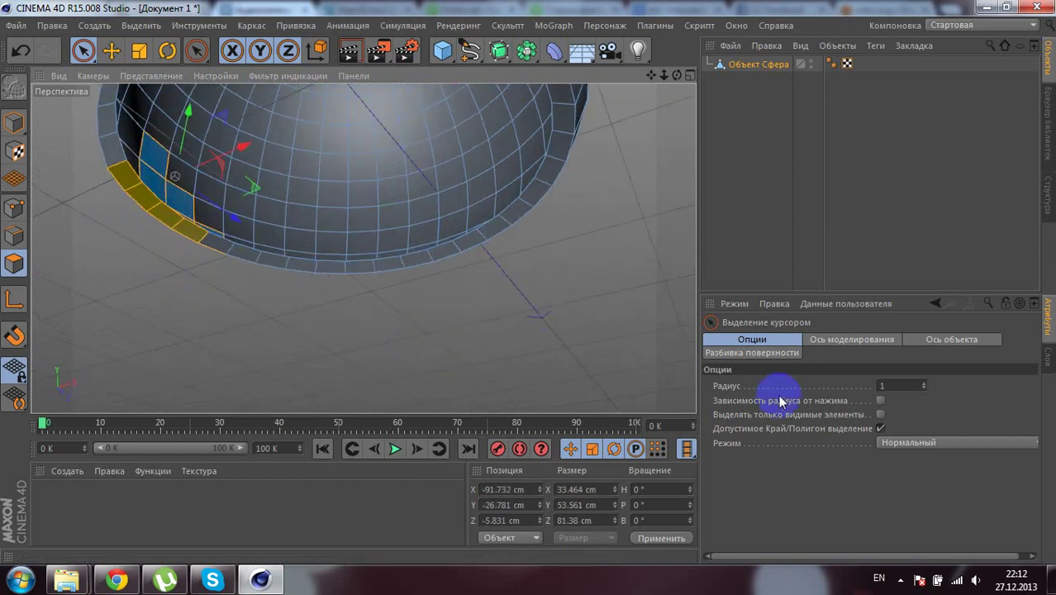
click(879, 415)
click(306, 312)
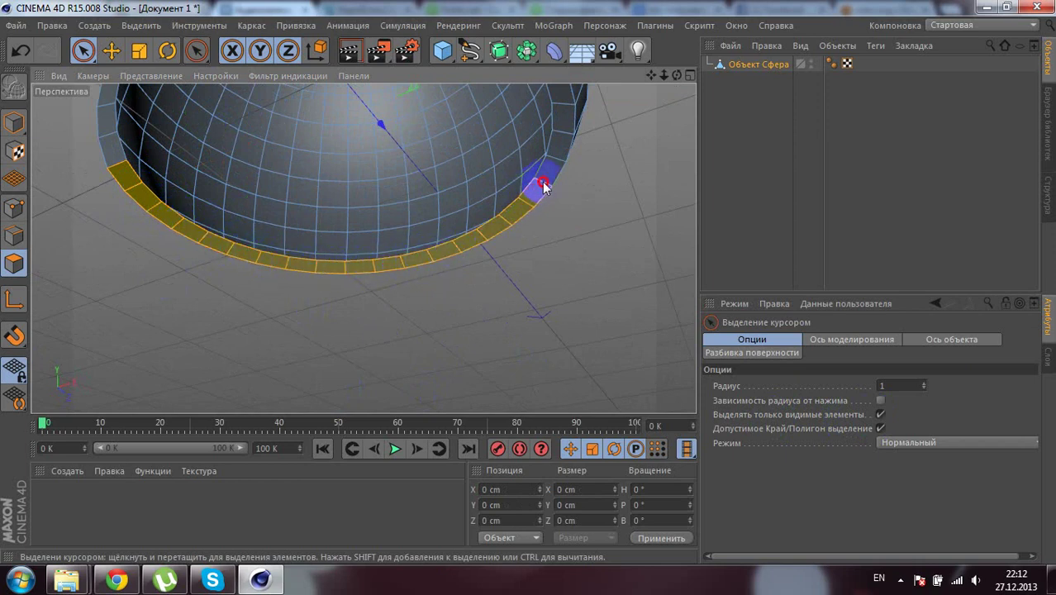
mouse_move(552, 166)
alt+mouse_down()
mouse_move(524, 264)
mouse_move(574, 191)
mouse_move(552, 273)
mouse_move(518, 298)
mouse_move(537, 216)
mouse_move(489, 113)
mouse_move(467, 114)
mouse_move(495, 228)
alt+mouse_up()
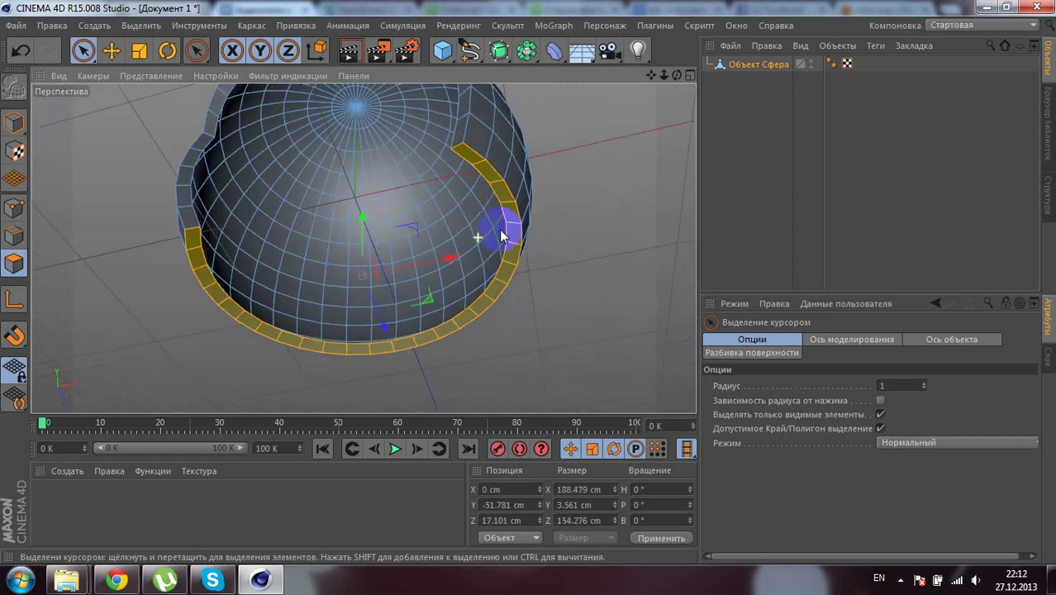
scroll(488, 264, down, 5)
alt+drag(488, 264, 439, 307)
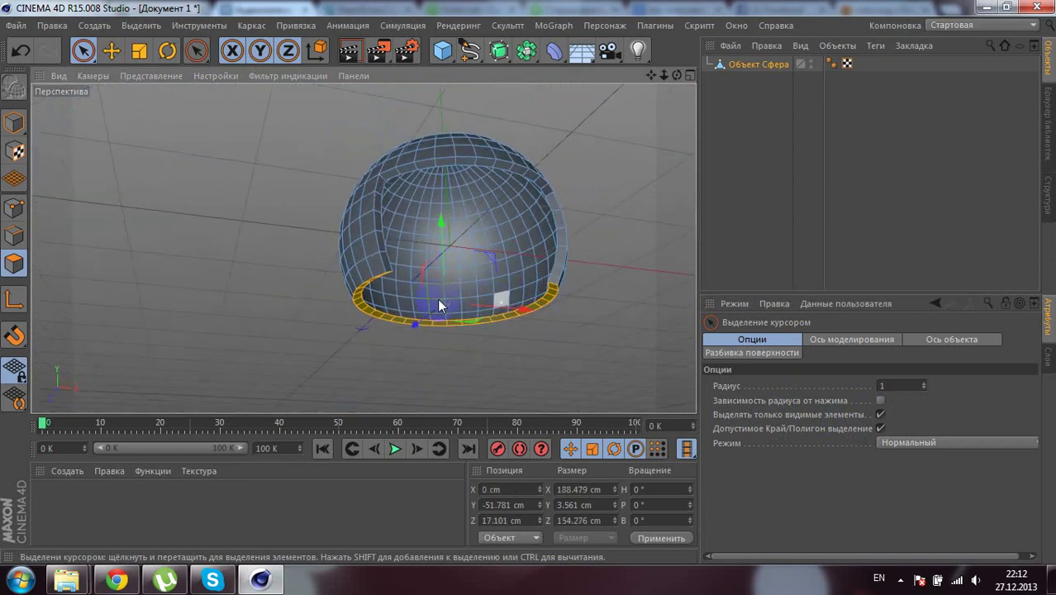
Step: Extrude the rim polygons downward by 30.1 cm
right_click(361, 299)
click(368, 300)
scroll(359, 302, up, 4)
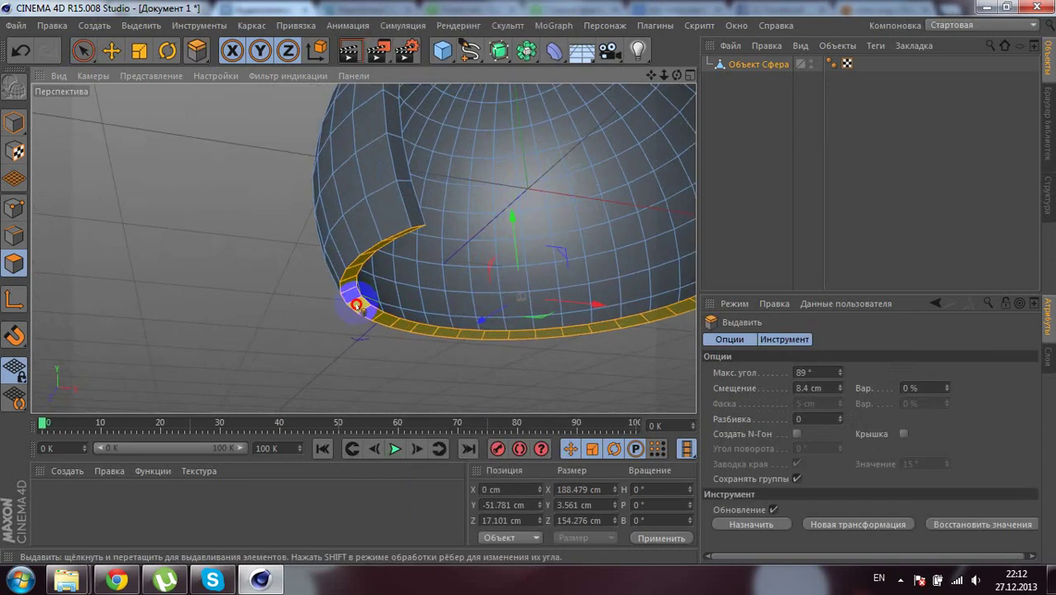
drag(357, 306, 368, 285)
scroll(431, 267, down, 4)
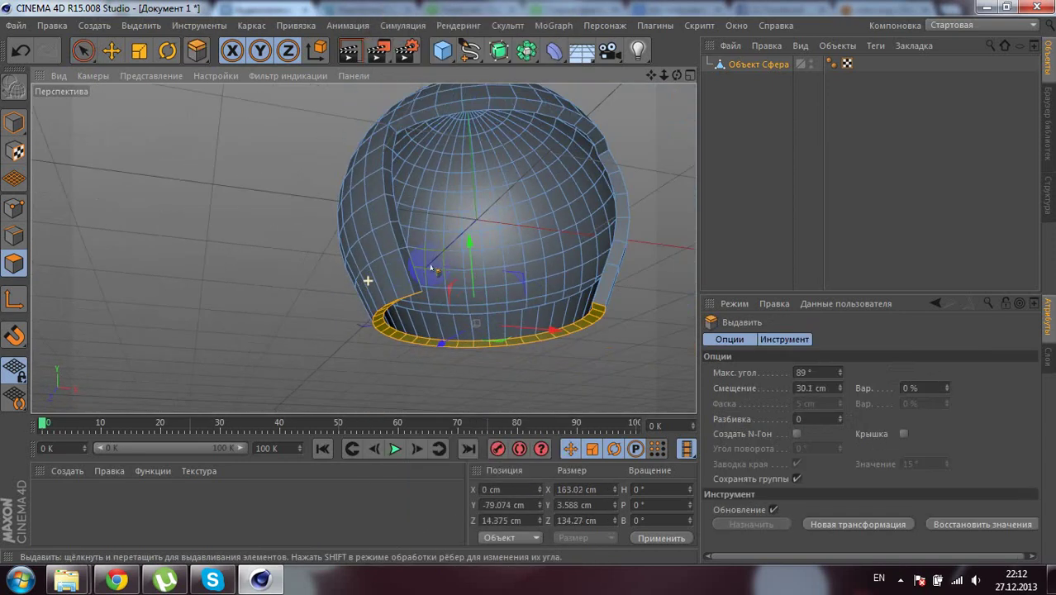
alt+drag(431, 267, 372, 236)
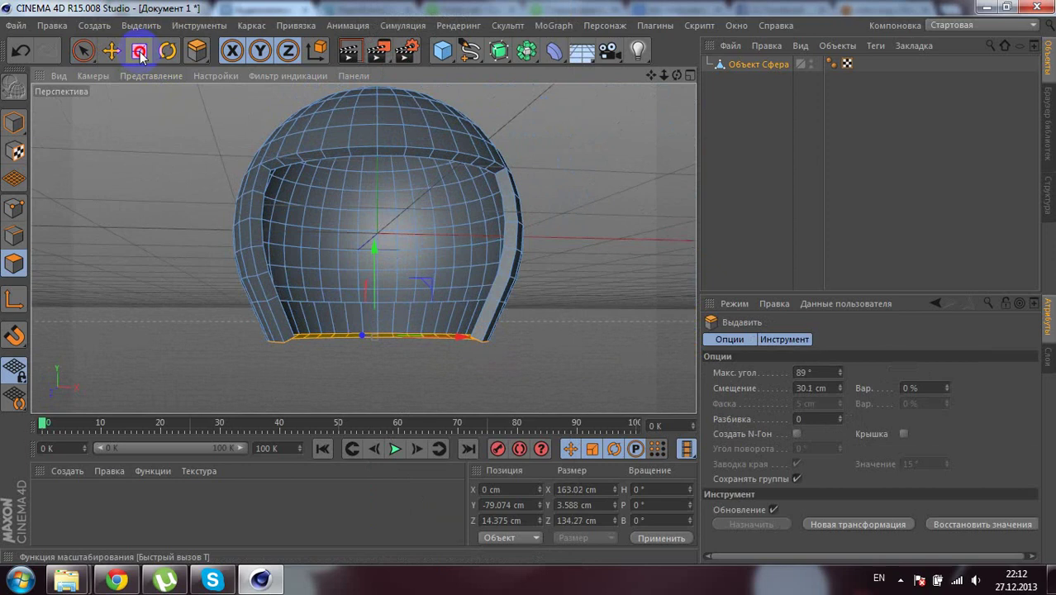
Step: Scale the extruded rim outward into a flared base
click(140, 51)
drag(467, 335, 492, 342)
mouse_move(330, 294)
alt+mouse_down()
mouse_move(576, 314)
mouse_move(376, 337)
mouse_move(242, 327)
alt+mouse_up()
Step: Stretch the rim front-to-back and nest the shell under a new Subdivision Surface
mouse_move(448, 302)
alt+mouse_down()
mouse_move(63, 292)
mouse_move(445, 259)
mouse_move(281, 250)
alt+mouse_up()
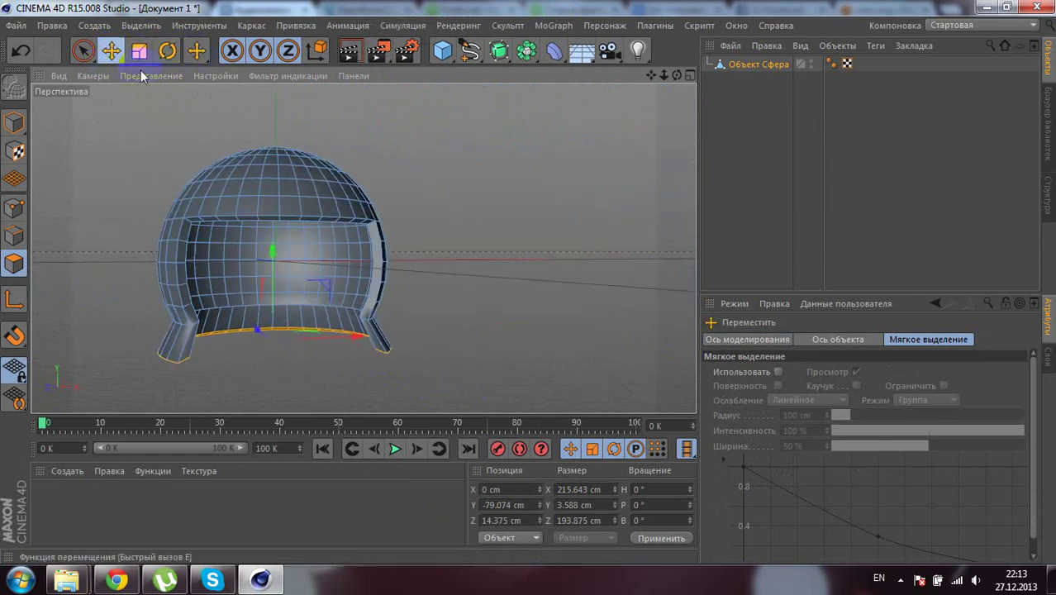
alt+click(499, 50)
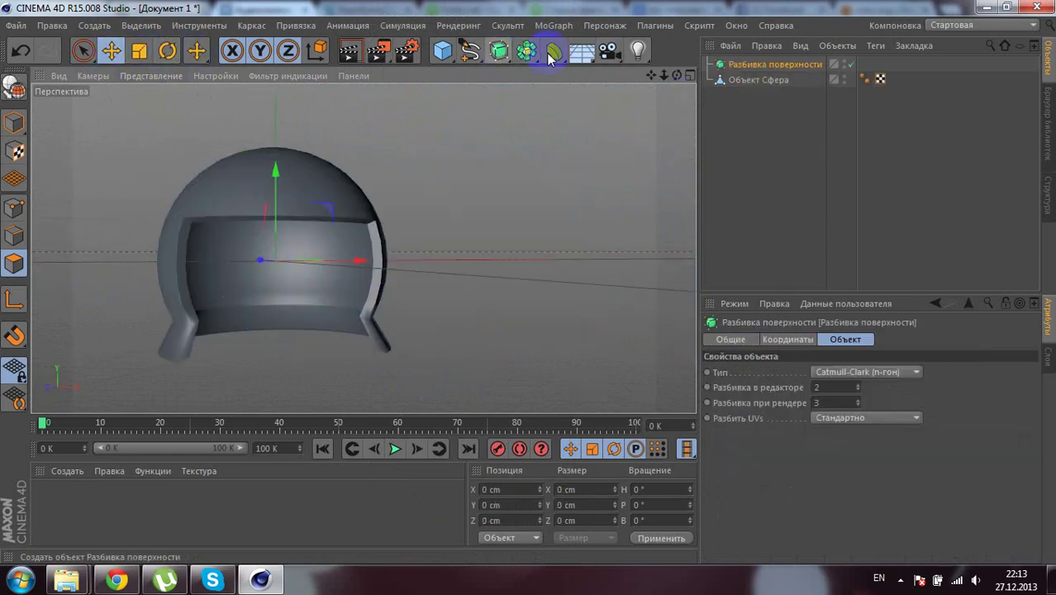
mouse_move(730, 83)
mouse_down()
mouse_move(721, 71)
mouse_move(738, 69)
mouse_up()
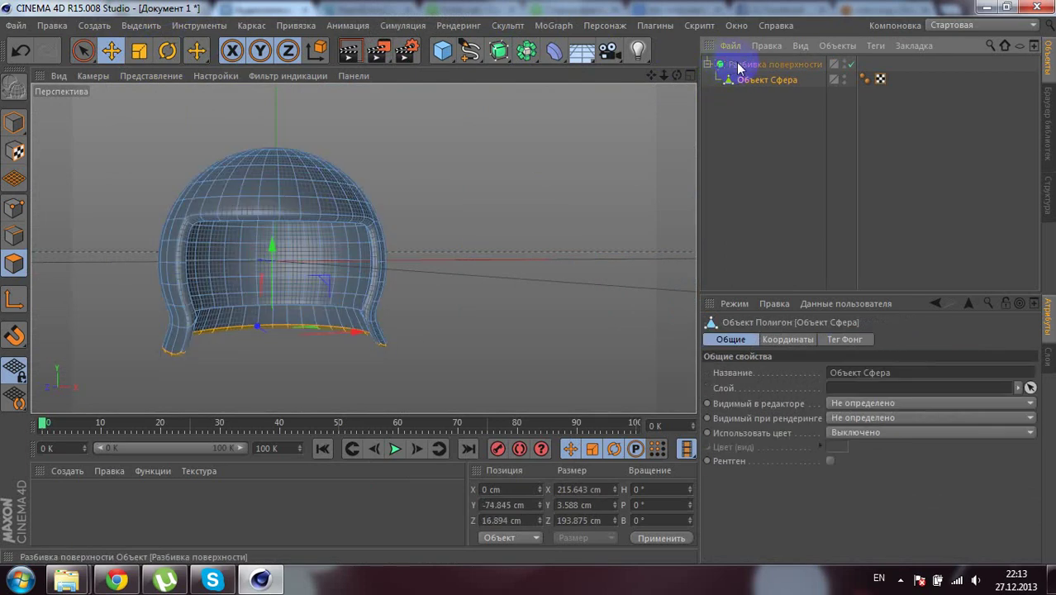
click(772, 65)
Step: Return to Model mode, clear the selection, and center the helmet in view
mouse_move(514, 183)
alt+mouse_down()
mouse_move(212, 229)
mouse_move(274, 208)
mouse_move(419, 208)
alt+mouse_up()
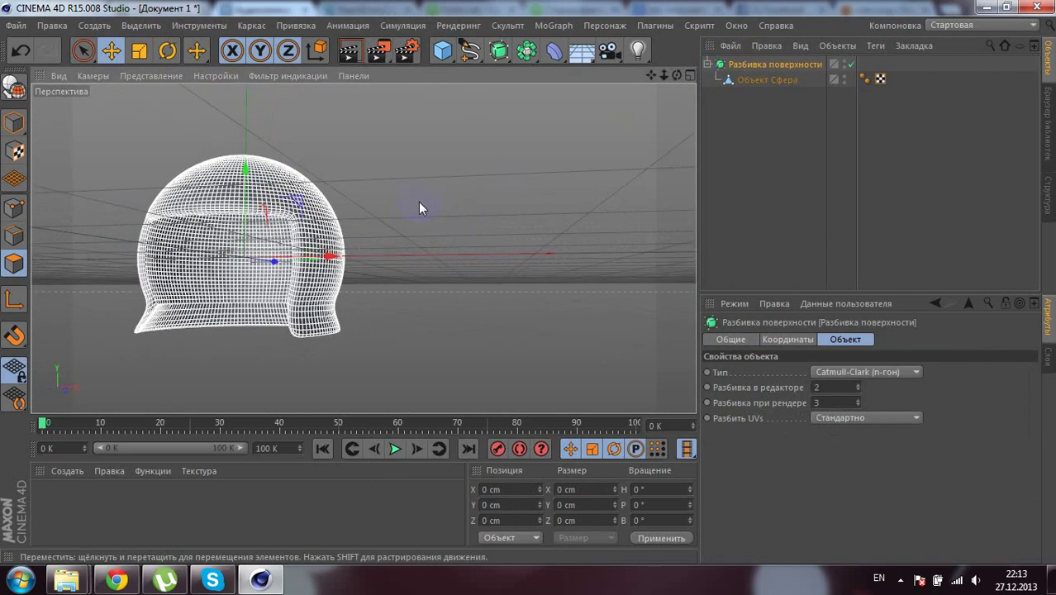
click(14, 122)
click(323, 147)
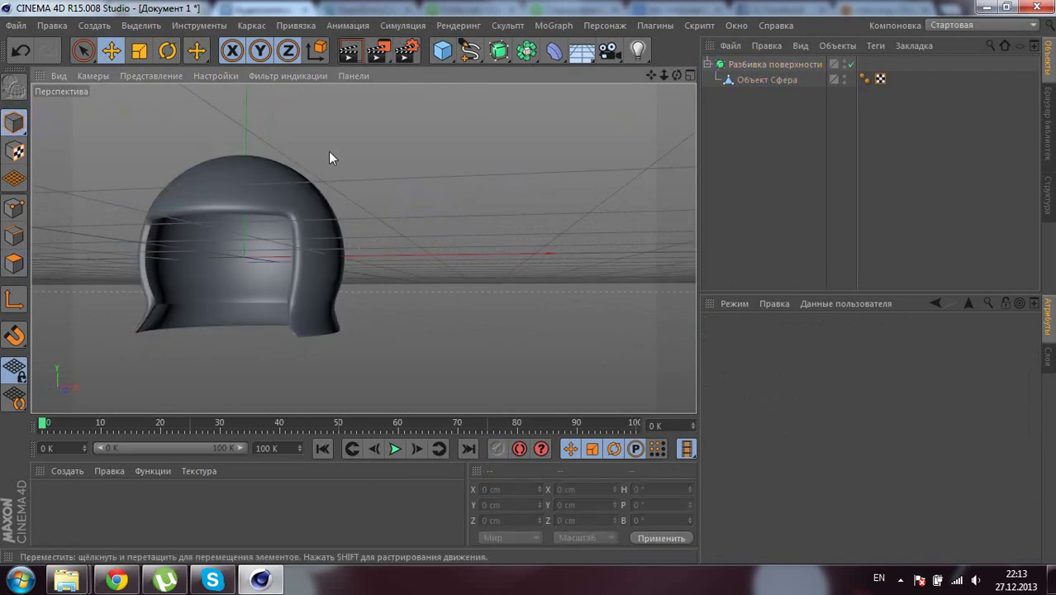
mouse_move(328, 151)
alt+mouse_down()
mouse_move(326, 222)
mouse_move(326, 123)
mouse_move(599, 231)
mouse_move(616, 224)
mouse_move(148, 241)
mouse_move(528, 281)
mouse_move(331, 278)
mouse_move(419, 213)
mouse_move(403, 242)
mouse_move(430, 165)
alt+mouse_up()
Step: Add a 48-segment sphere at Y -7.715 cm inside the helmet and make it editable
click(442, 52)
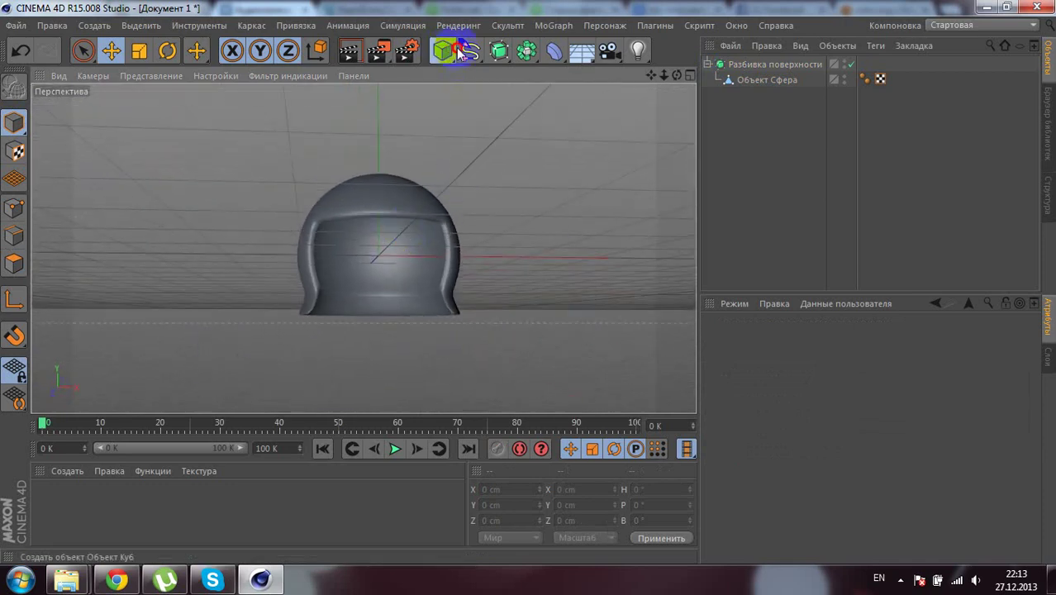
click(905, 100)
scroll(388, 214, up, 2)
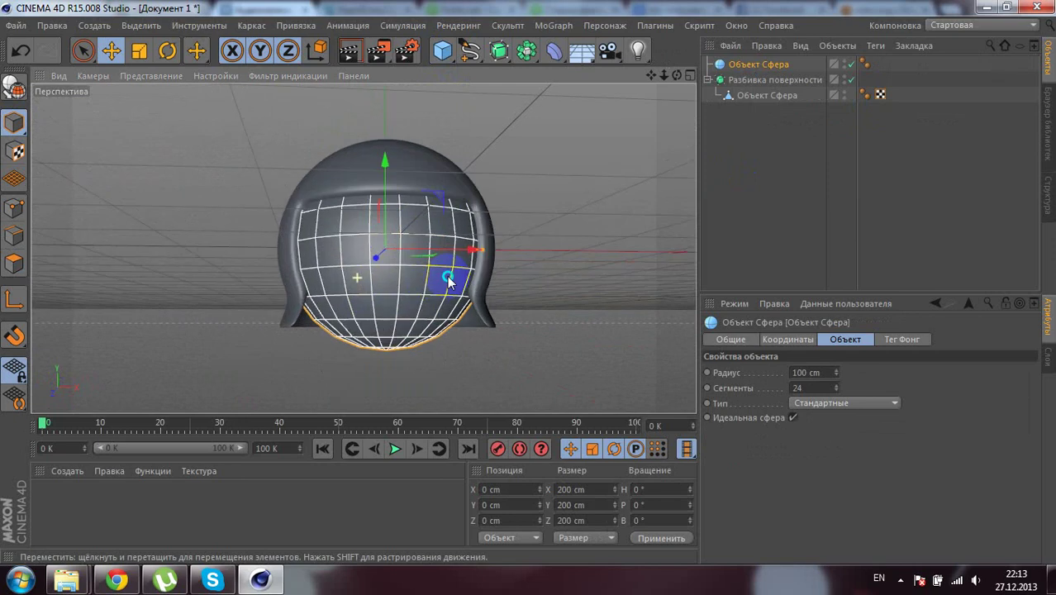
scroll(414, 161, up, 2)
drag(391, 157, 399, 163)
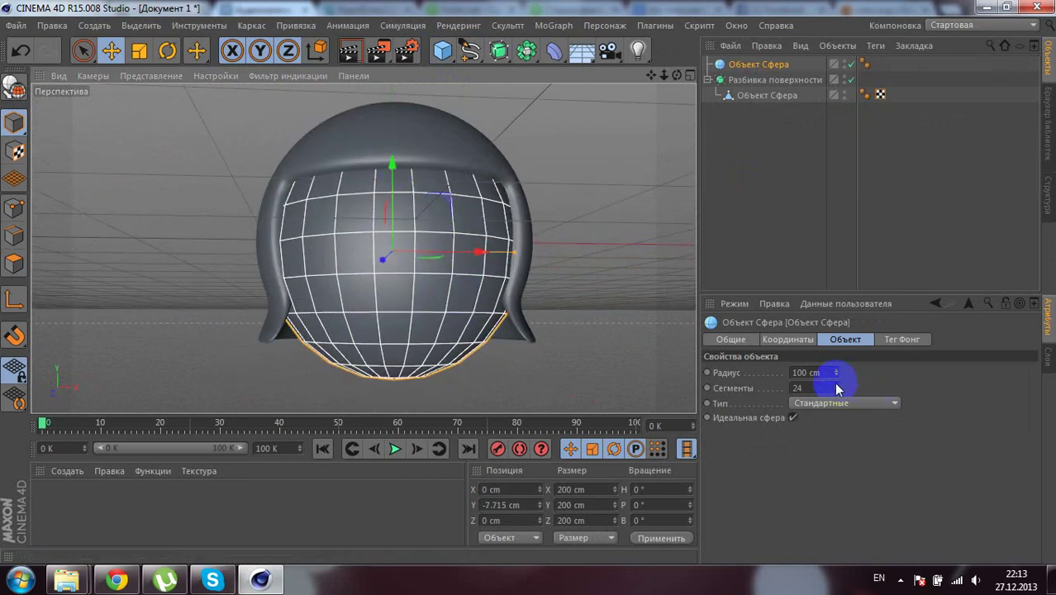
drag(837, 387, 837, 382)
mouse_move(377, 248)
alt+mouse_down()
mouse_move(295, 325)
mouse_move(523, 283)
mouse_move(142, 284)
mouse_move(644, 306)
mouse_move(427, 299)
mouse_move(443, 169)
mouse_move(389, 328)
mouse_move(416, 273)
mouse_move(394, 170)
mouse_move(529, 282)
alt+mouse_up()
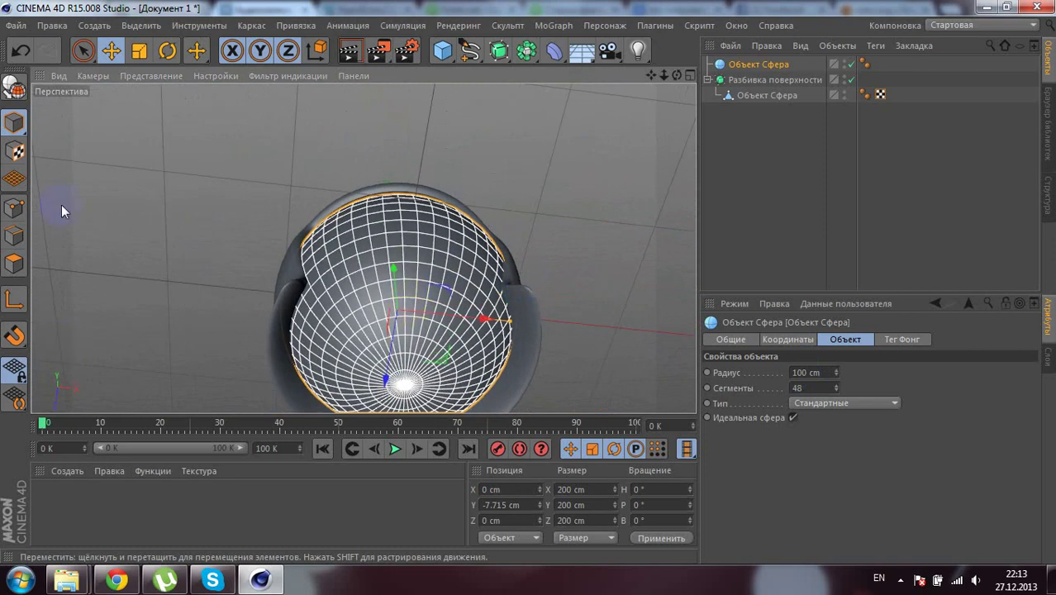
click(14, 85)
alt+drag(149, 203, 49, 203)
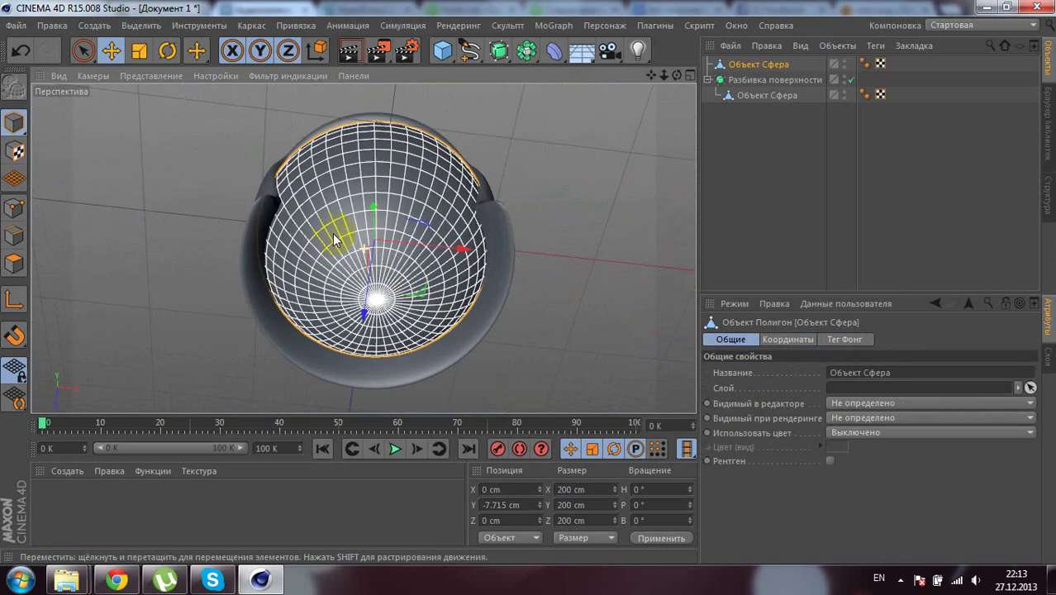
Step: In polygon mode, select the first spaced polygons on the inner sphere's surface
click(14, 264)
mouse_move(50, 248)
alt+mouse_down()
mouse_move(81, 182)
mouse_move(296, 296)
alt+mouse_up()
scroll(472, 301, up, 5)
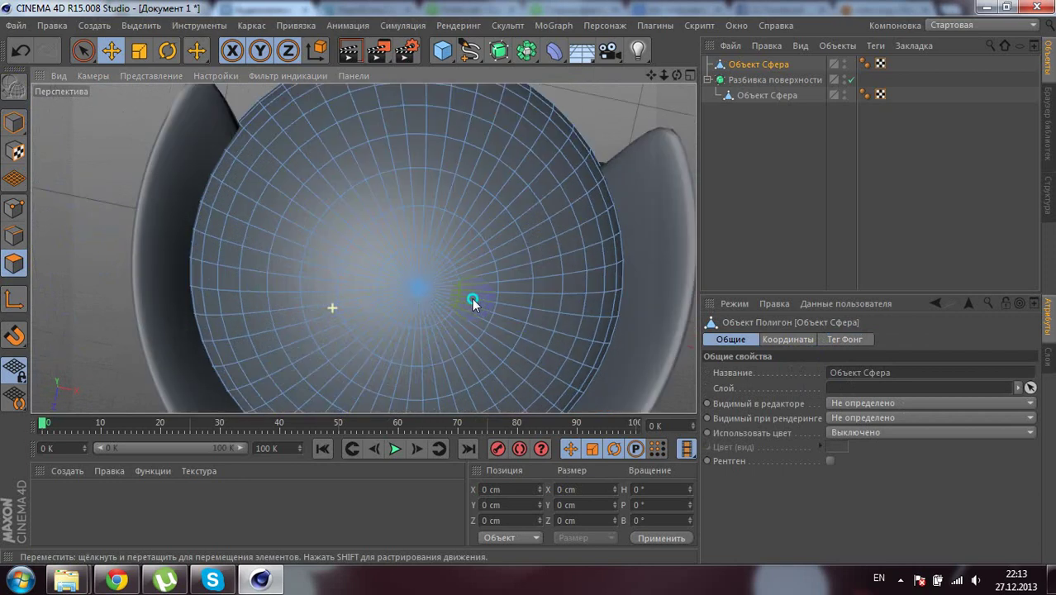
mouse_move(473, 304)
alt+mouse_down()
mouse_move(346, 283)
mouse_move(390, 249)
alt+mouse_up()
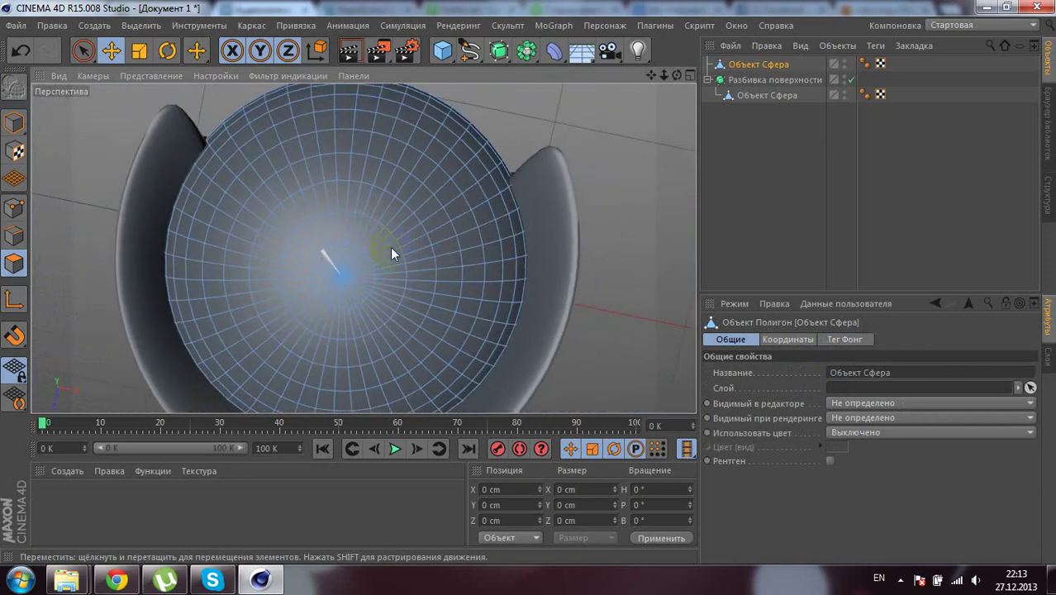
click(283, 130)
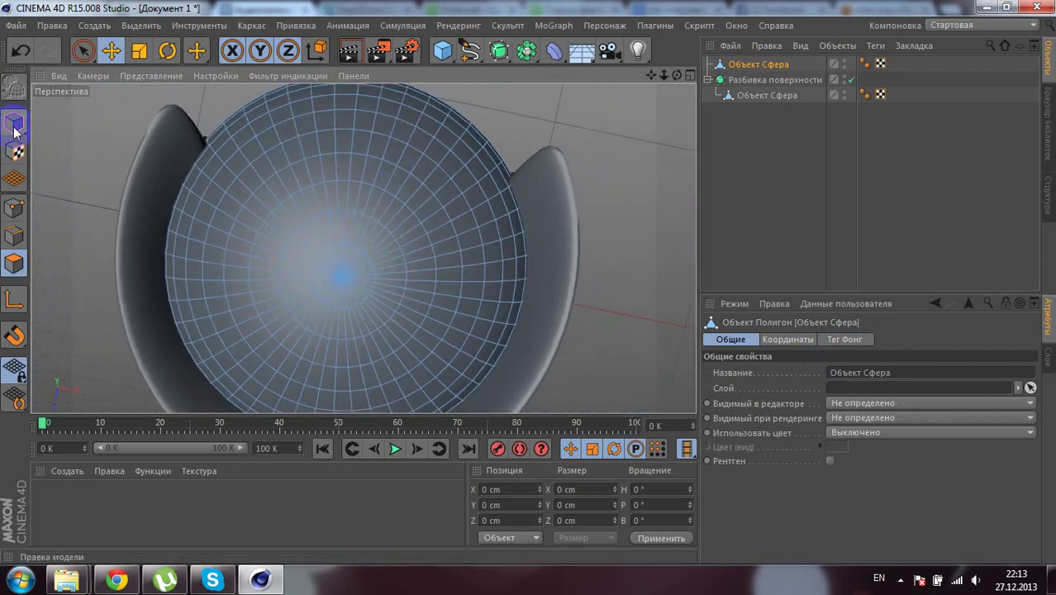
click(83, 50)
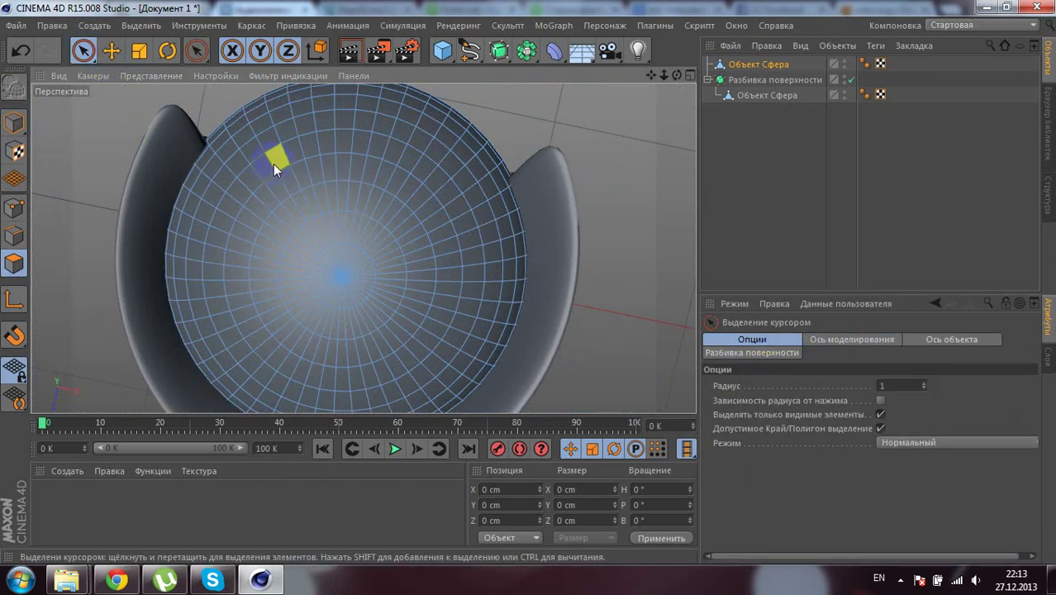
drag(275, 168, 306, 142)
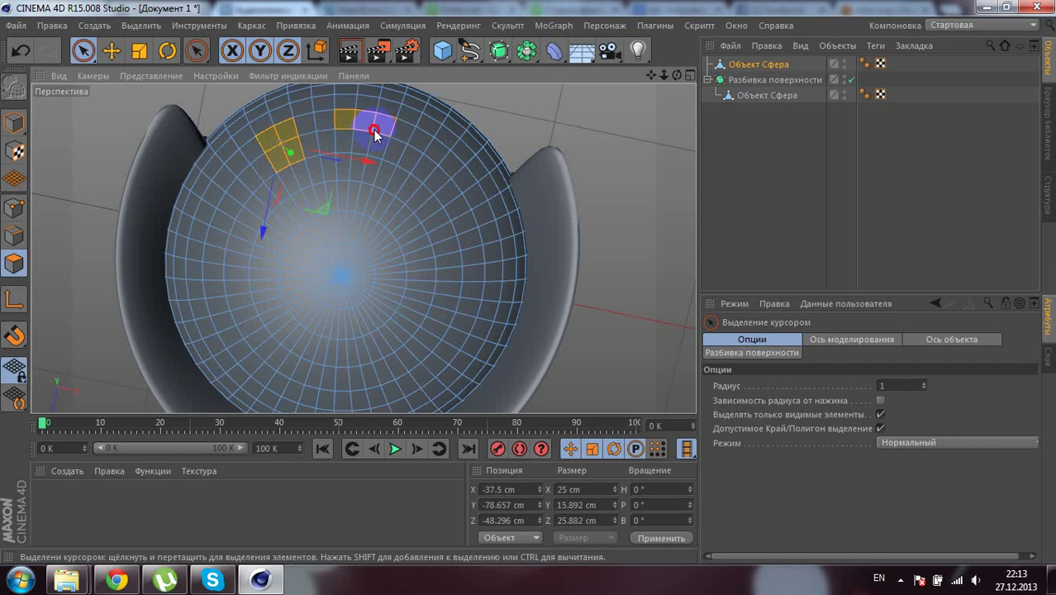
Step: Add further evenly spaced patches around the sphere's underside, orbiting to check them
shift+click(413, 149)
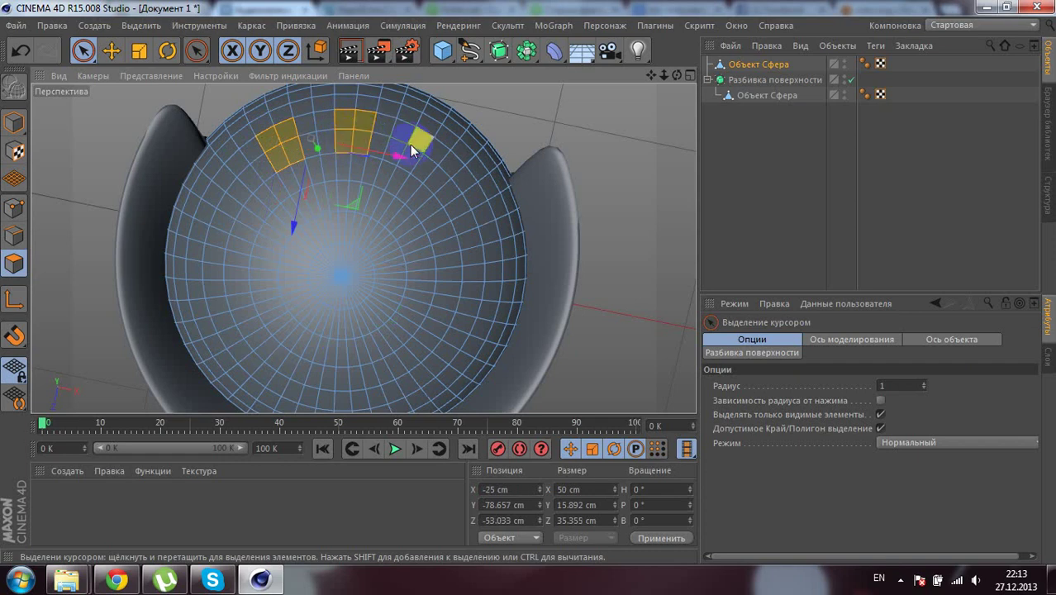
shift+click(461, 183)
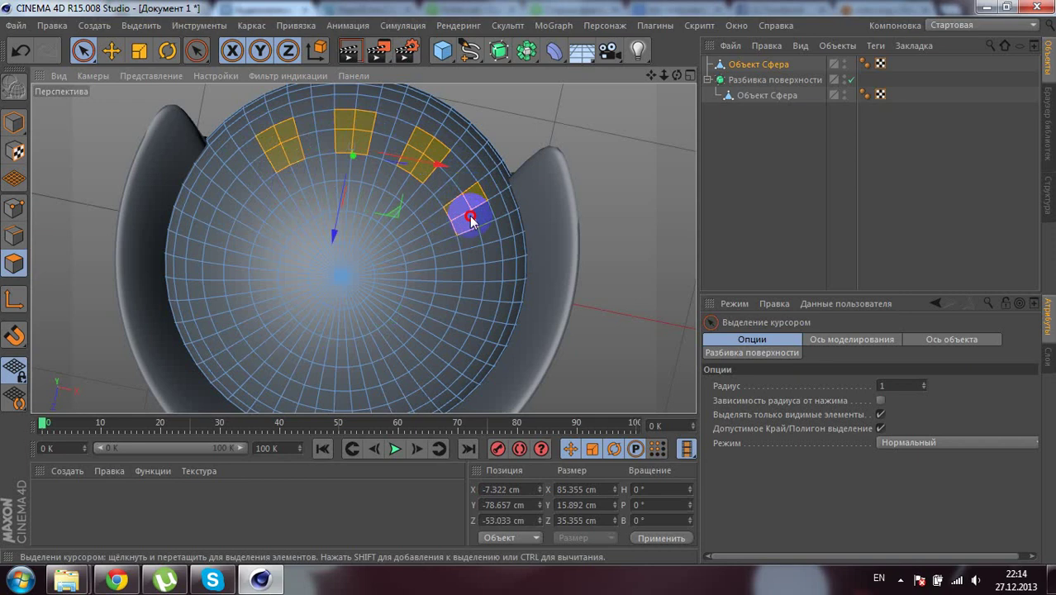
shift+drag(469, 219, 493, 258)
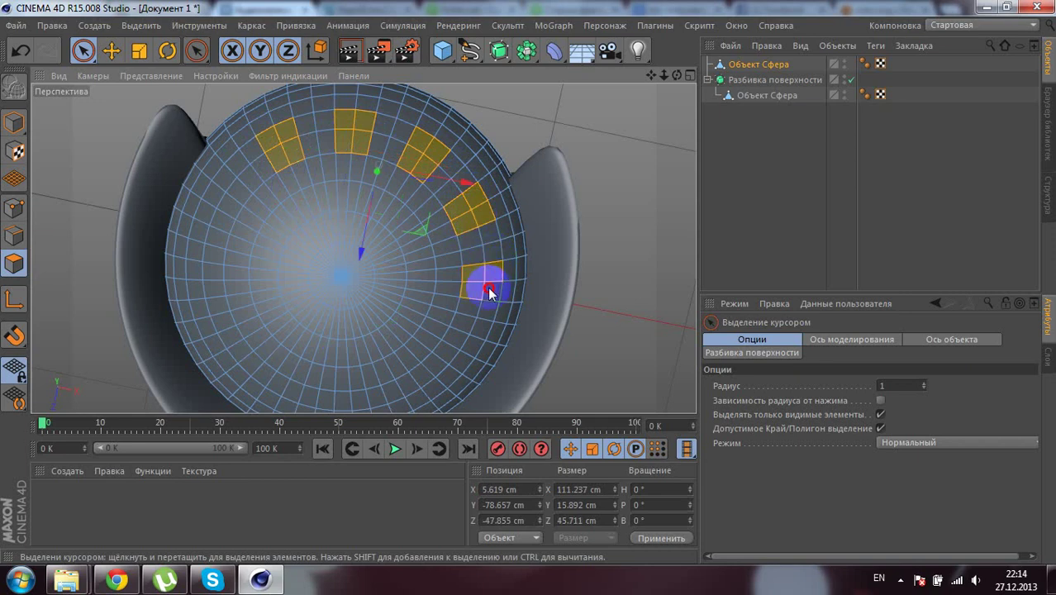
alt+drag(478, 283, 465, 245)
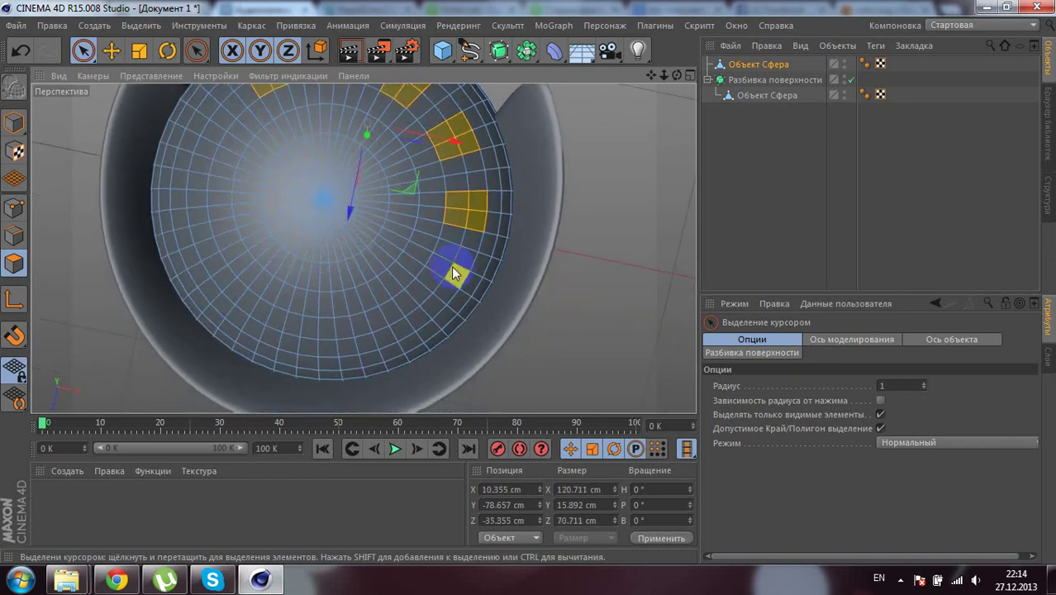
drag(443, 288, 416, 318)
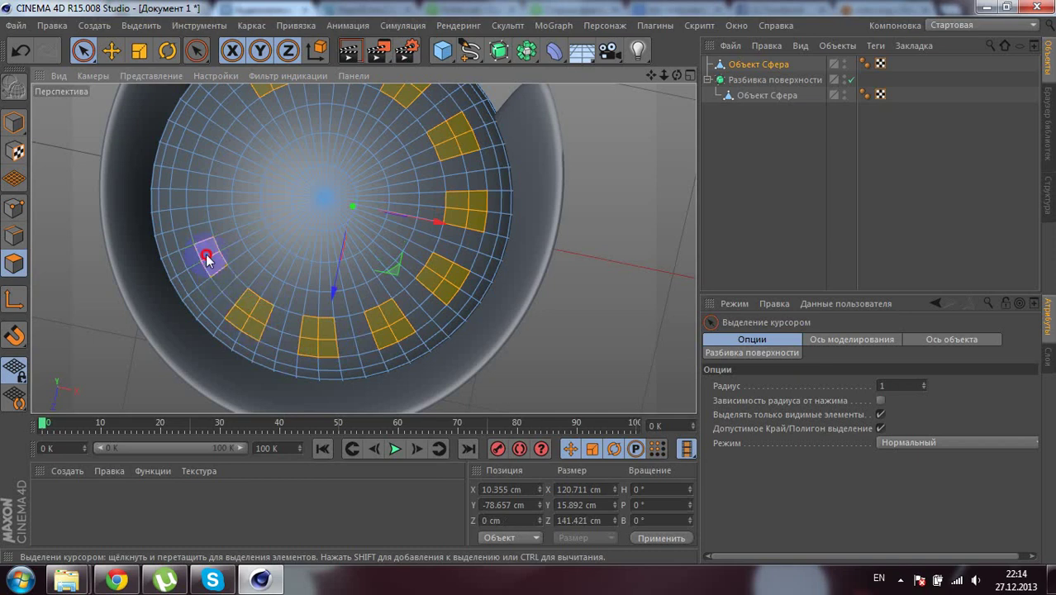
alt+drag(213, 275, 269, 287)
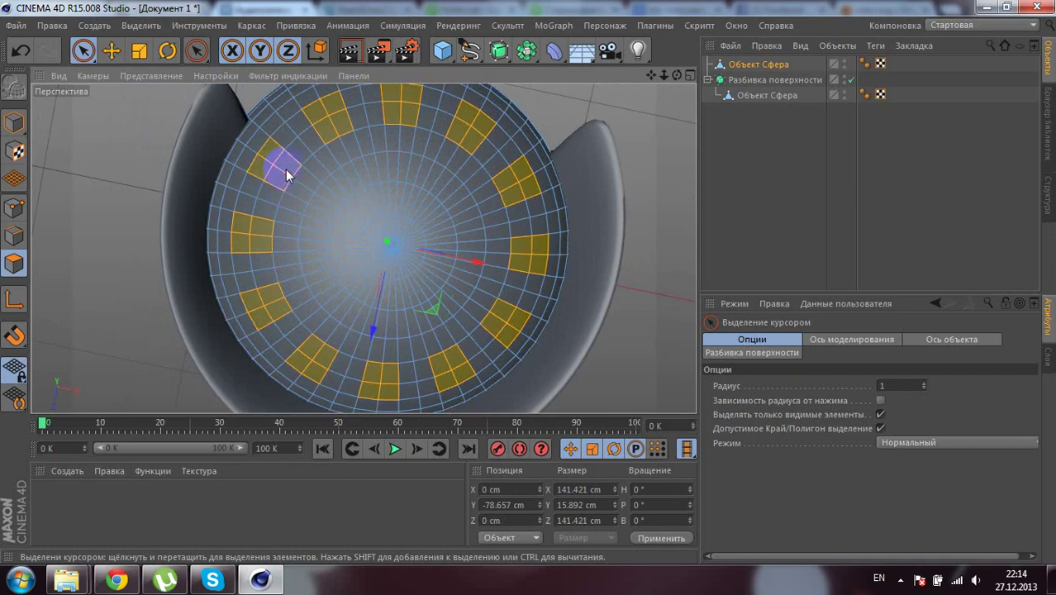
scroll(296, 185, down, 5)
mouse_move(378, 177)
alt+mouse_down()
mouse_move(373, 337)
mouse_move(523, 286)
mouse_move(337, 132)
mouse_move(339, 248)
mouse_move(377, 243)
mouse_move(353, 261)
alt+mouse_up()
Step: Extrude the bottom polygon ring about 164.2 cm down into long tentacles
right_click(353, 260)
click(397, 278)
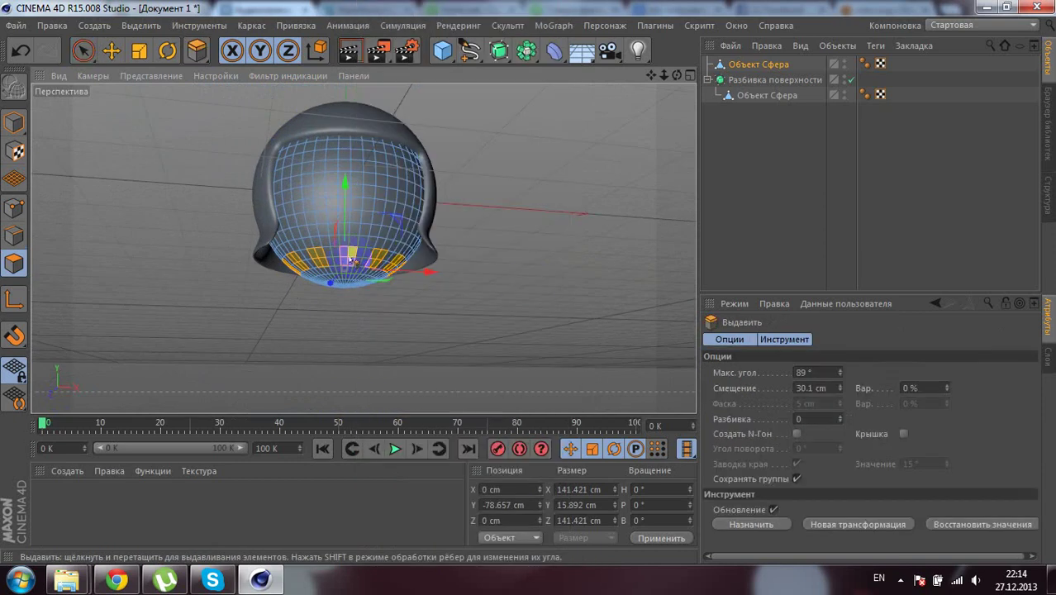
drag(531, 283, 529, 282)
scroll(353, 255, down, 2)
scroll(353, 256, down, 2)
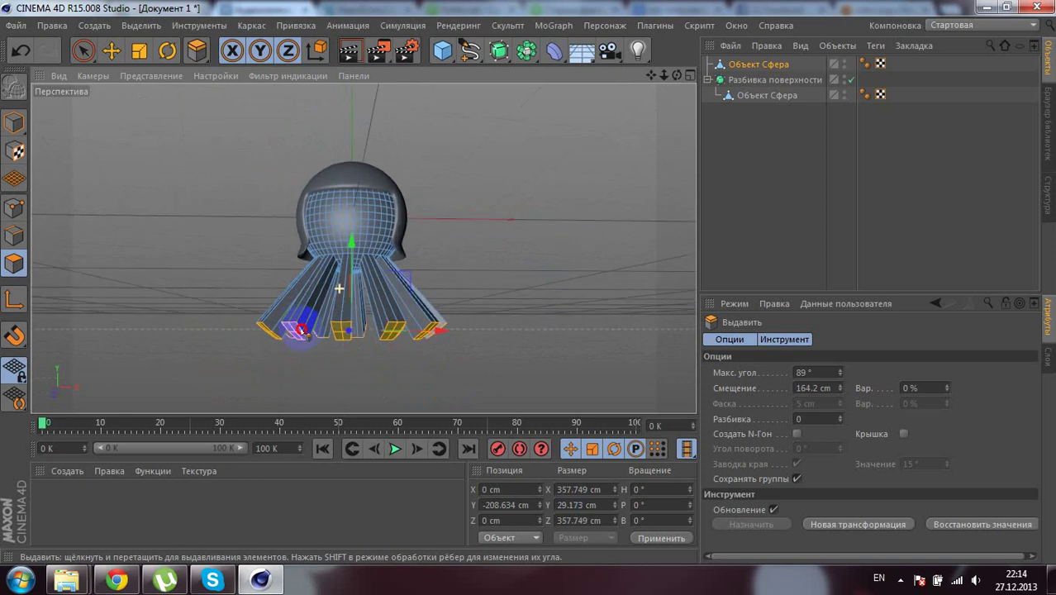
Step: Scale the tentacles outward along X and Z so they splay
click(139, 50)
drag(436, 325, 489, 324)
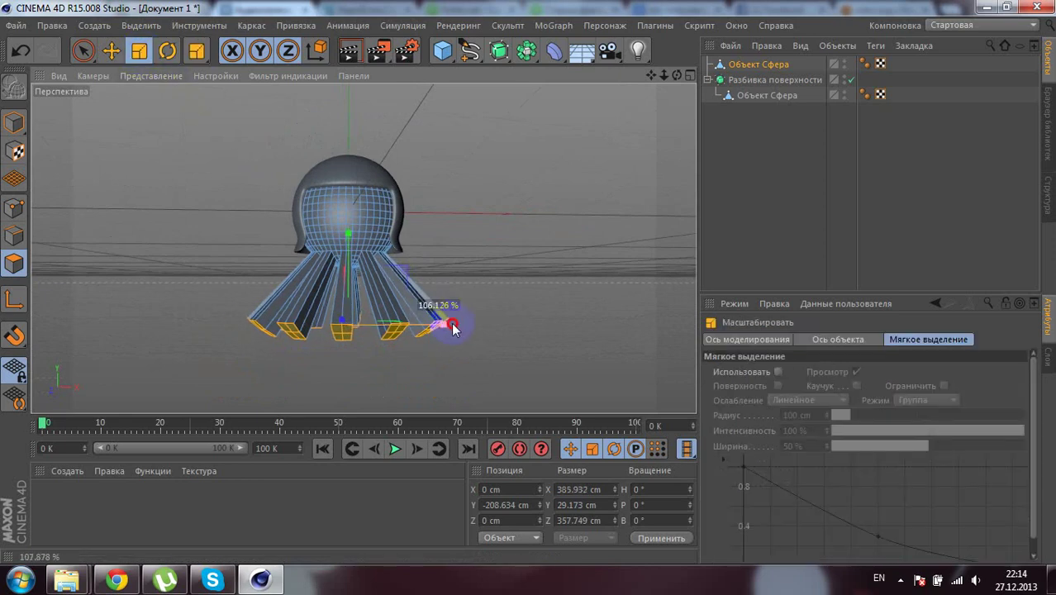
mouse_move(298, 285)
alt+mouse_down()
mouse_move(566, 313)
mouse_move(537, 308)
alt+mouse_up()
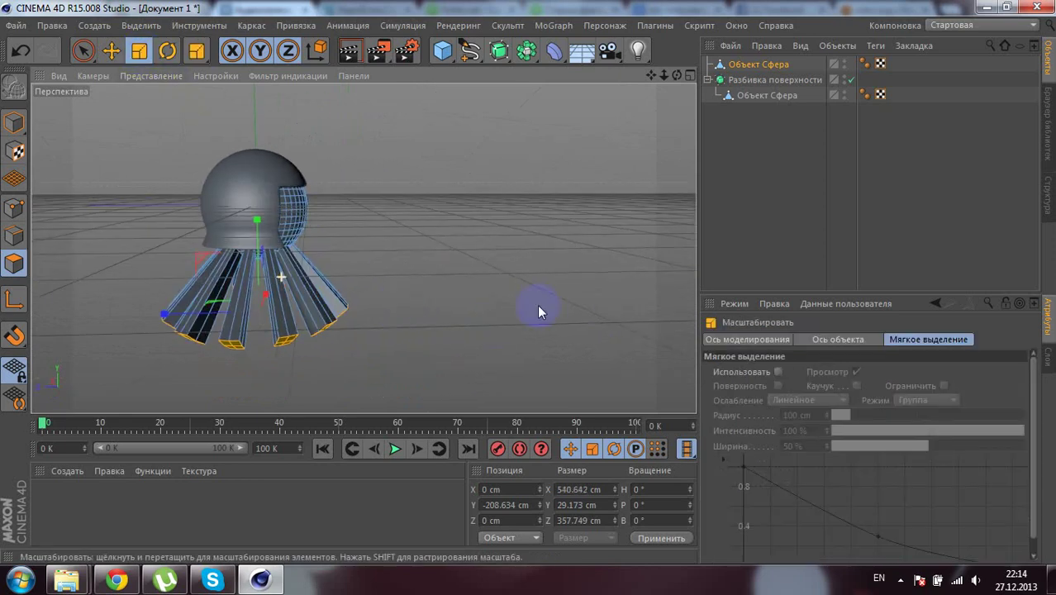
drag(165, 316, 135, 309)
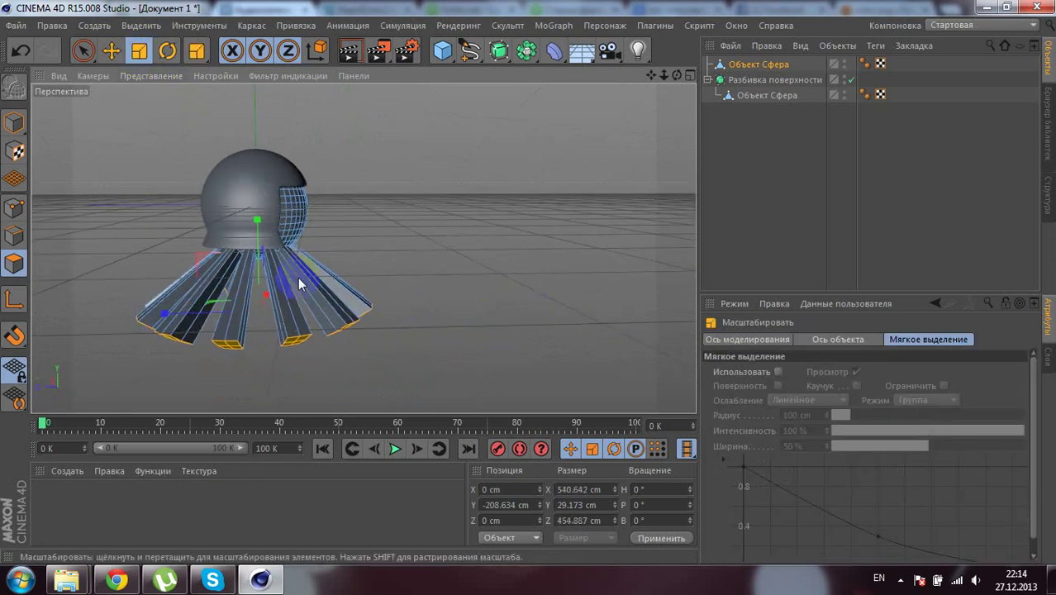
alt+drag(299, 277, 161, 267)
alt+drag(401, 279, 361, 246)
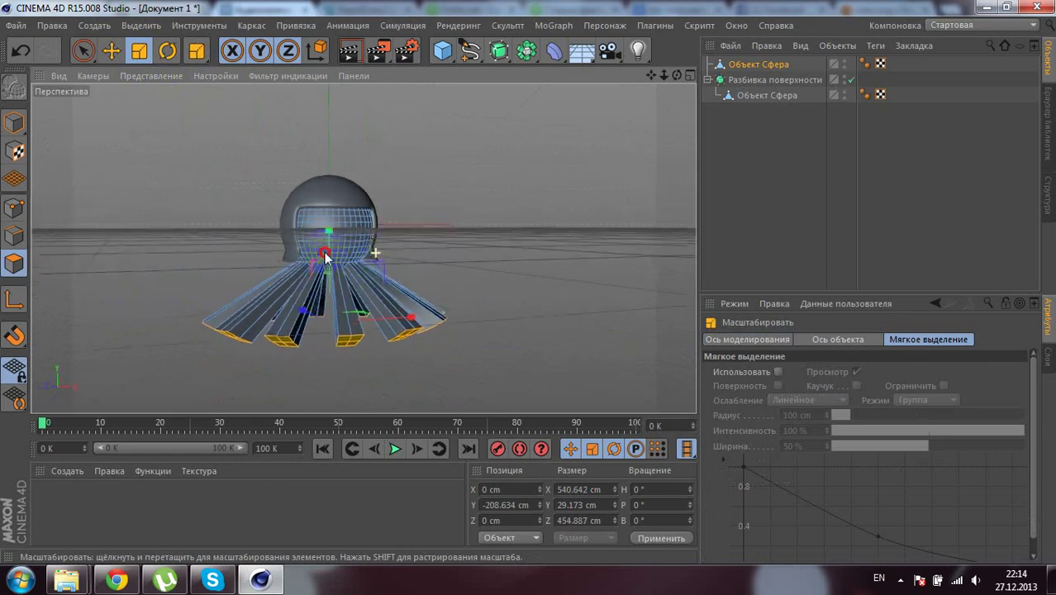
Step: Undo the accidental resize of the tentacles with Ctrl+Z
middle_click(363, 241)
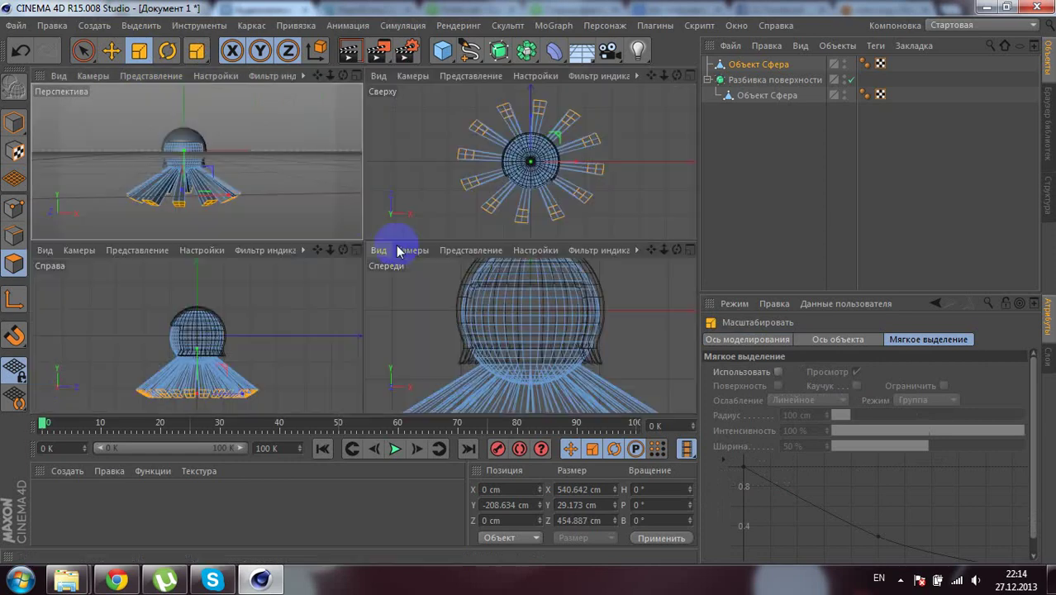
middle_click(401, 243)
scroll(391, 224, up, 3)
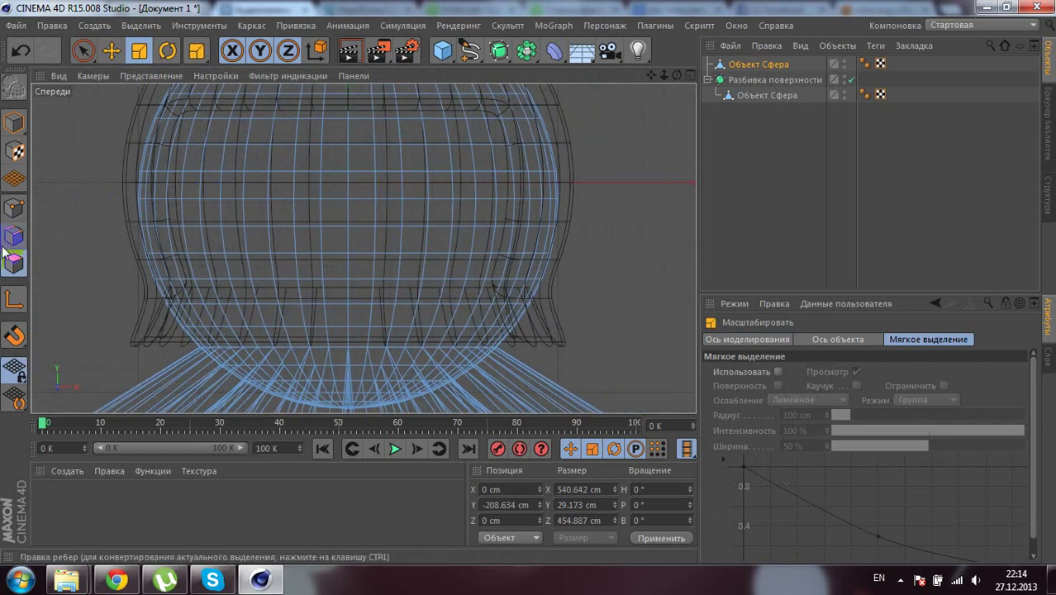
middle_click(331, 174)
middle_click(204, 175)
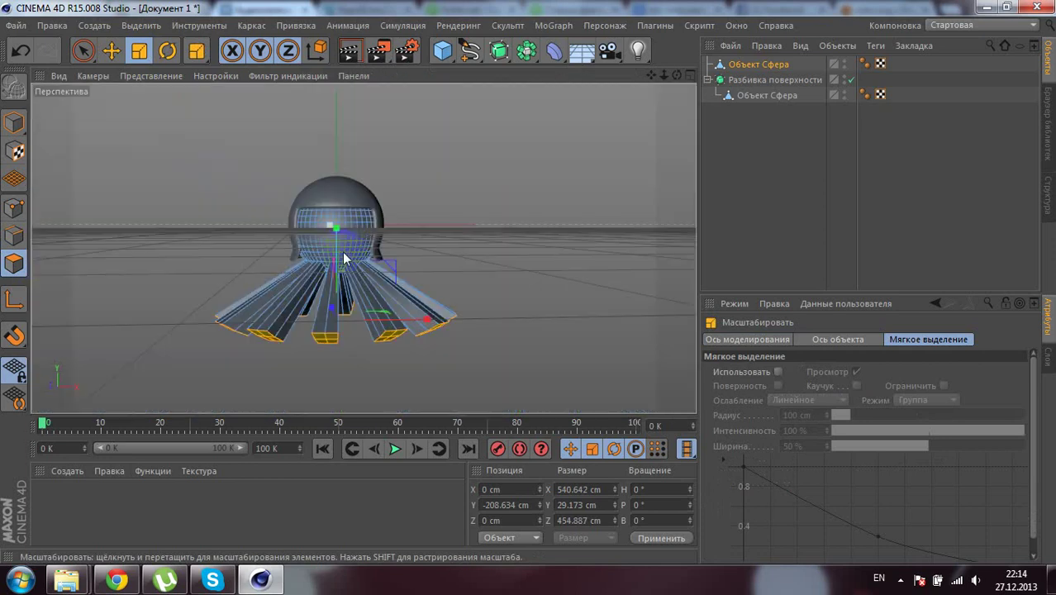
scroll(340, 236, up, 3)
scroll(390, 212, up, 3)
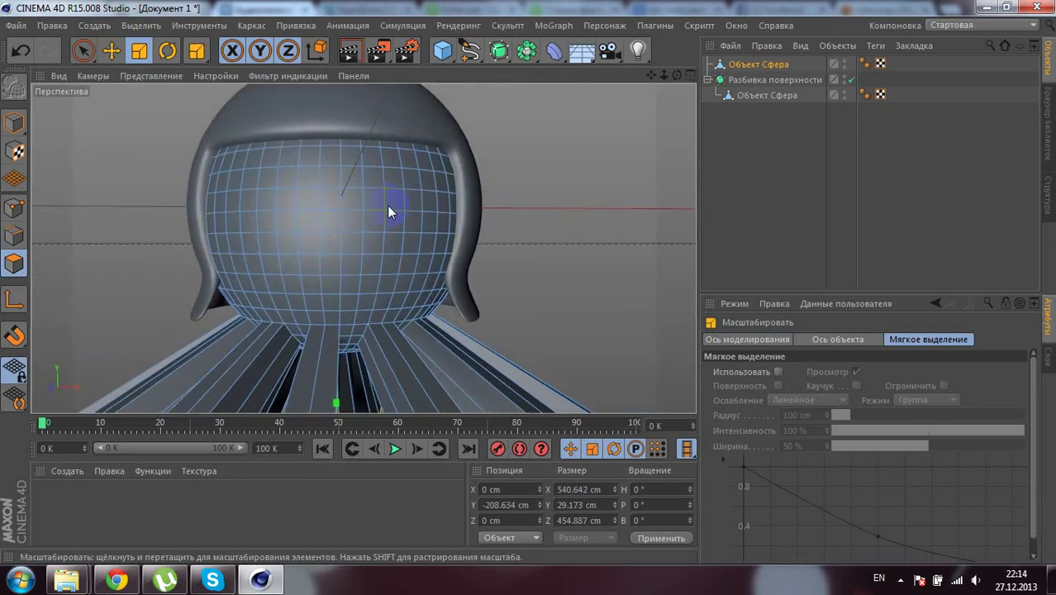
drag(315, 221, 340, 217)
key(ctrl+z)
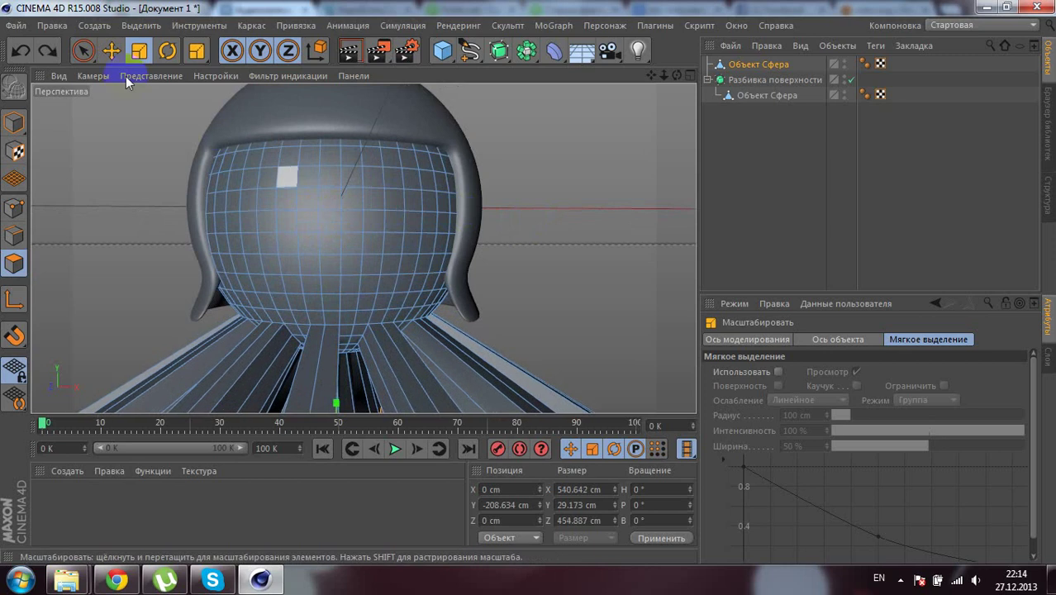
Step: Paint-select a roughly 64 × 50 cm block of polygons on the head's front
click(83, 50)
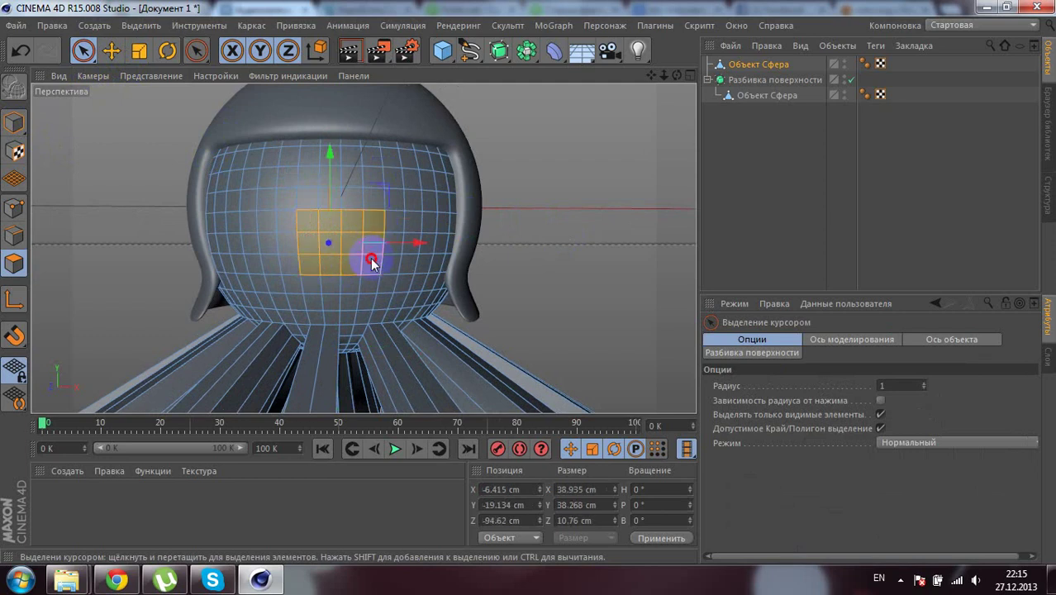
mouse_move(377, 223)
alt+mouse_down()
mouse_move(111, 253)
mouse_move(523, 245)
mouse_move(471, 330)
mouse_move(401, 248)
mouse_move(408, 217)
mouse_move(434, 227)
mouse_move(420, 235)
mouse_move(524, 155)
mouse_move(428, 182)
alt+mouse_up()
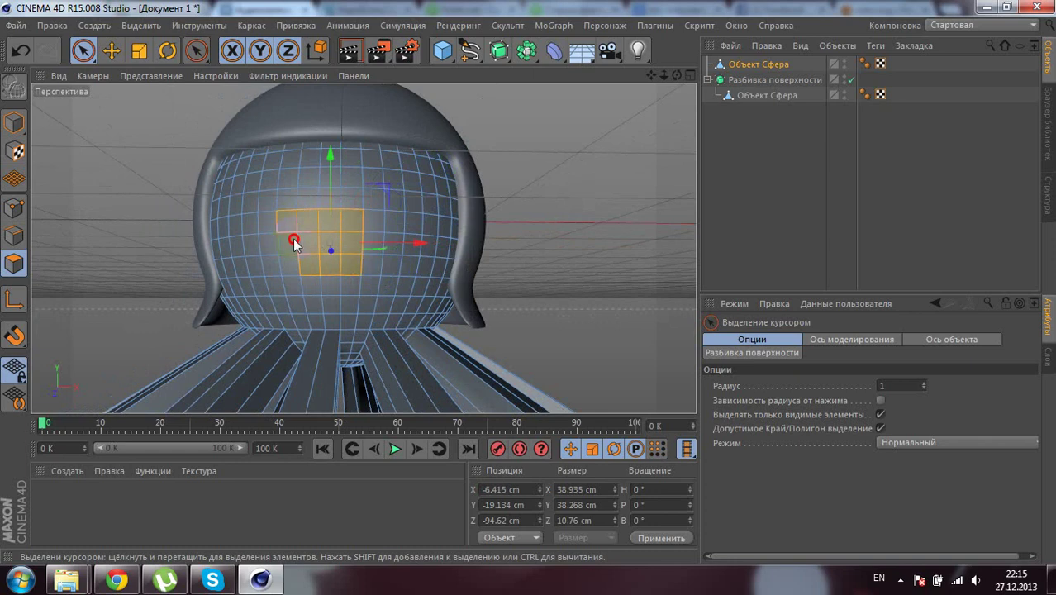
mouse_move(295, 261)
alt+mouse_down()
mouse_move(365, 325)
mouse_move(441, 340)
mouse_move(273, 324)
mouse_move(382, 235)
mouse_move(364, 260)
alt+mouse_up()
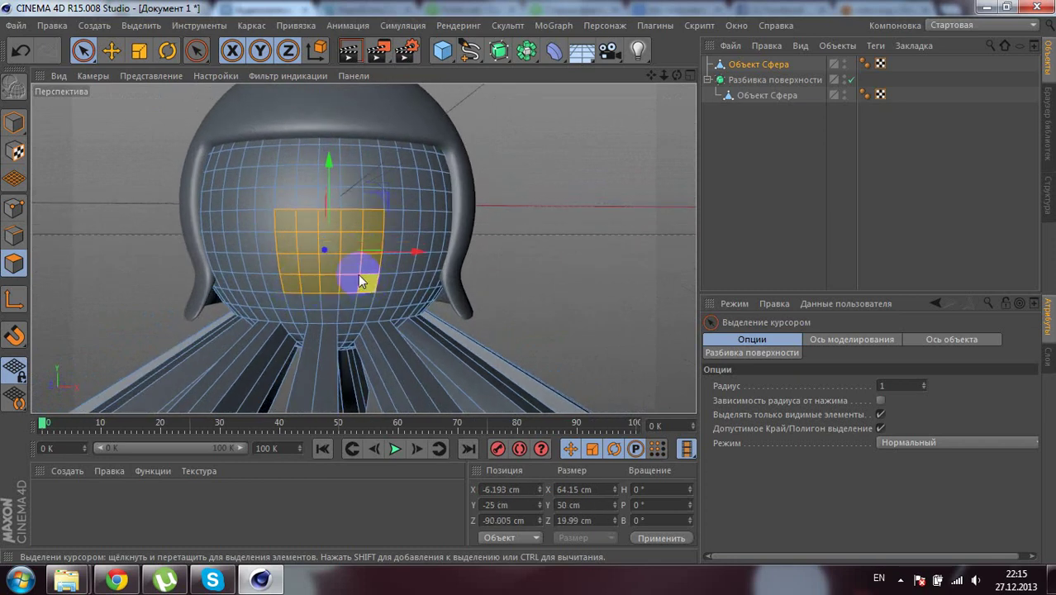
mouse_move(360, 281)
alt+mouse_down()
mouse_move(349, 266)
mouse_move(556, 274)
mouse_move(358, 258)
alt+mouse_up()
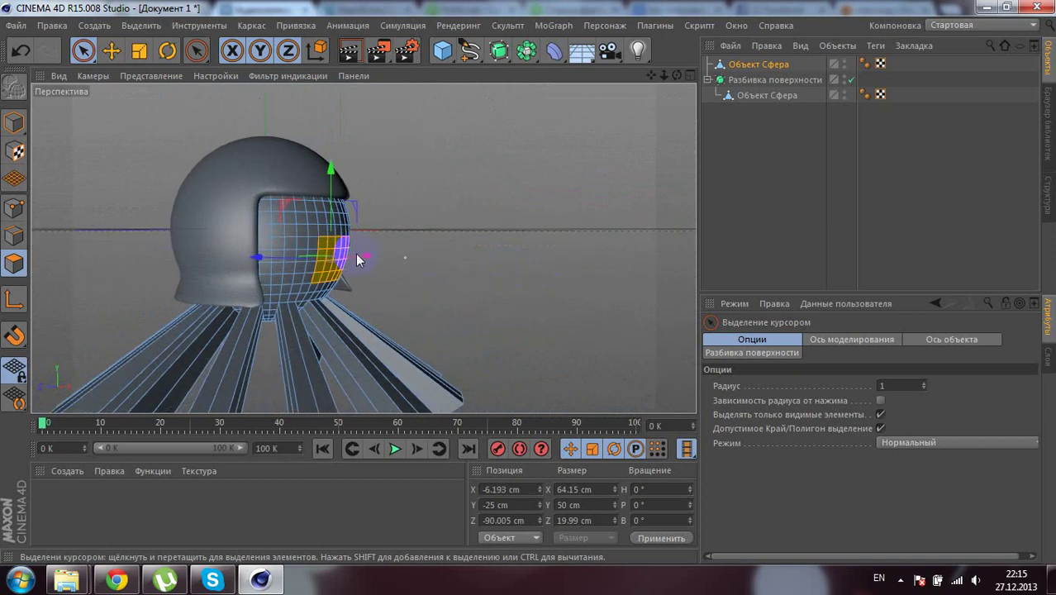
Step: Extrude the front patch about 110.2 cm forward into a block and tilt it slightly
right_click(339, 257)
click(340, 266)
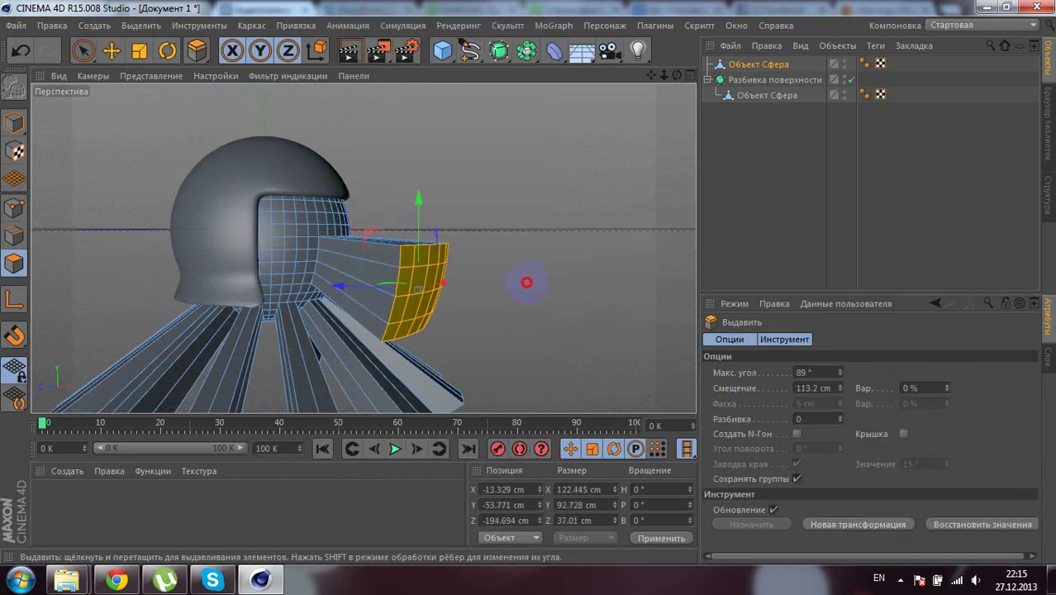
drag(541, 284, 533, 282)
mouse_move(352, 259)
alt+mouse_down()
mouse_move(104, 265)
mouse_move(450, 252)
mouse_move(421, 184)
alt+mouse_up()
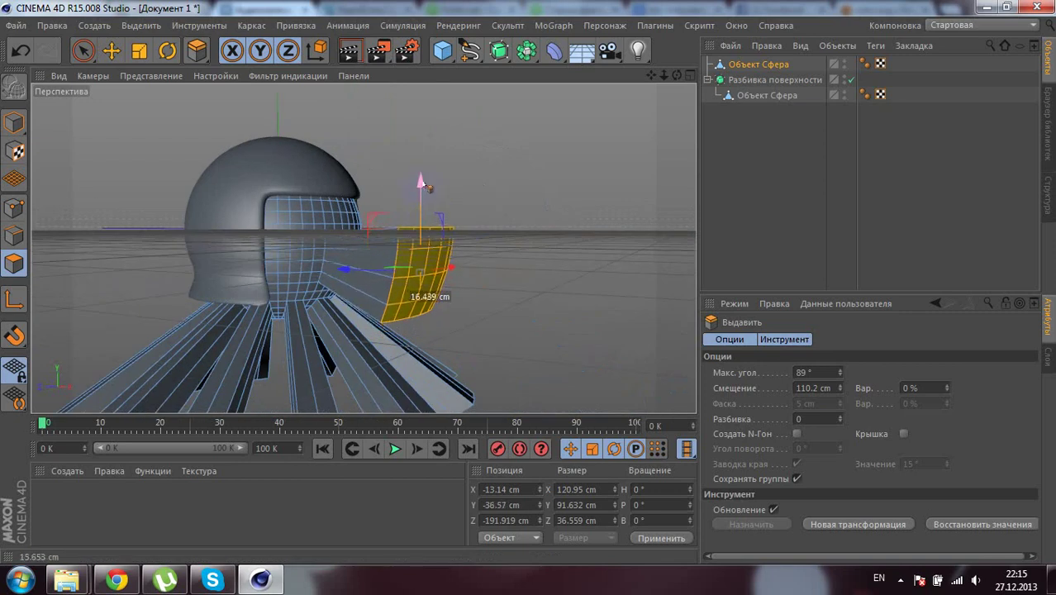
click(167, 51)
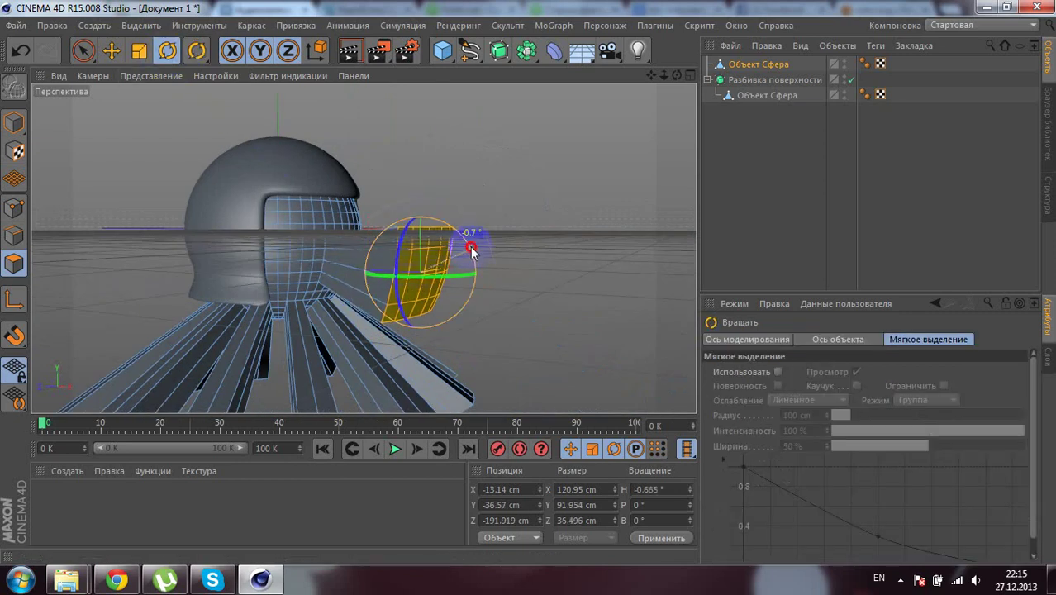
mouse_move(471, 249)
mouse_down()
mouse_move(471, 235)
mouse_move(552, 229)
mouse_move(390, 246)
mouse_move(184, 205)
mouse_up()
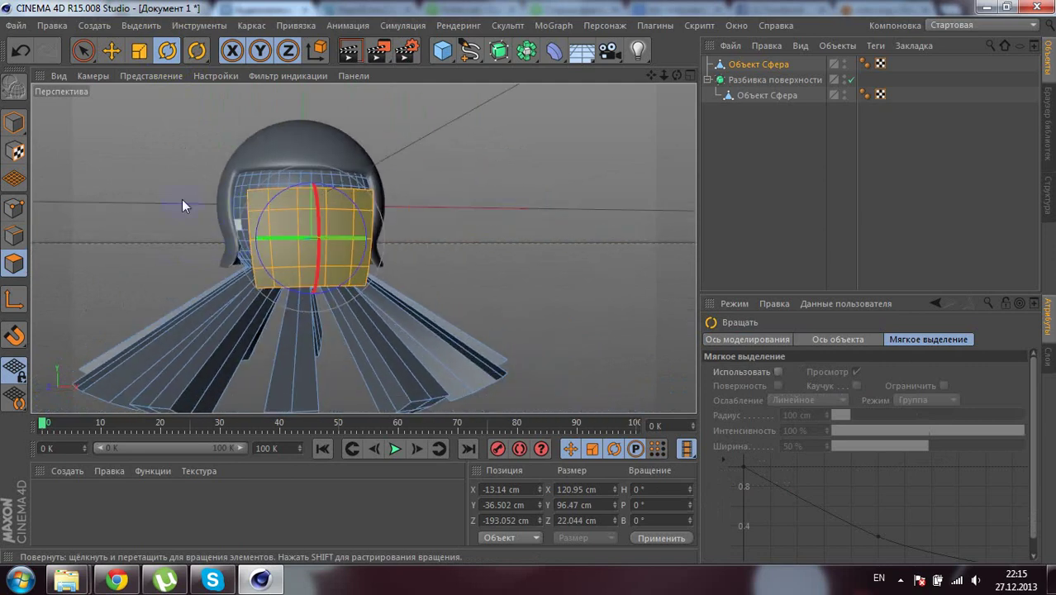
click(83, 50)
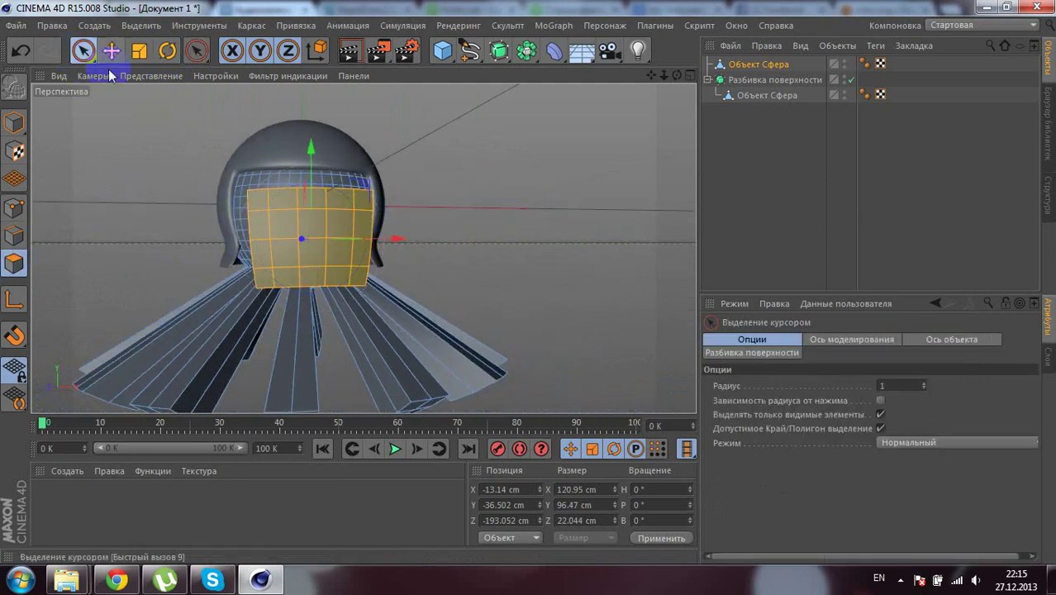
Step: Hollow the front block by extruding its centre polygons inward
mouse_move(310, 233)
mouse_down()
mouse_move(298, 230)
mouse_move(424, 243)
mouse_move(314, 234)
mouse_up()
right_click(315, 238)
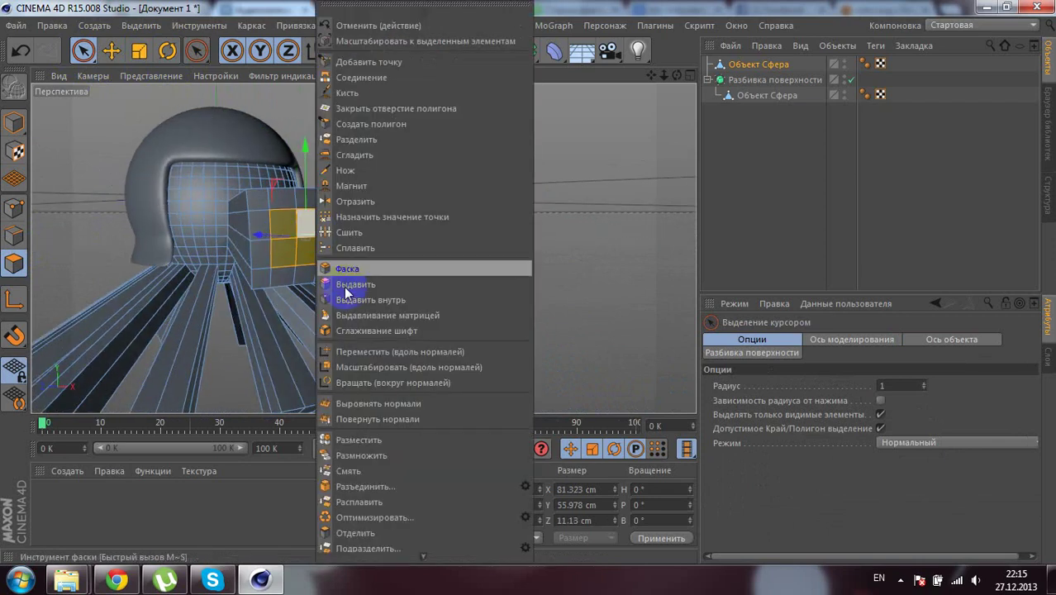
click(355, 284)
mouse_move(523, 288)
mouse_down()
mouse_move(514, 281)
mouse_move(529, 283)
mouse_up()
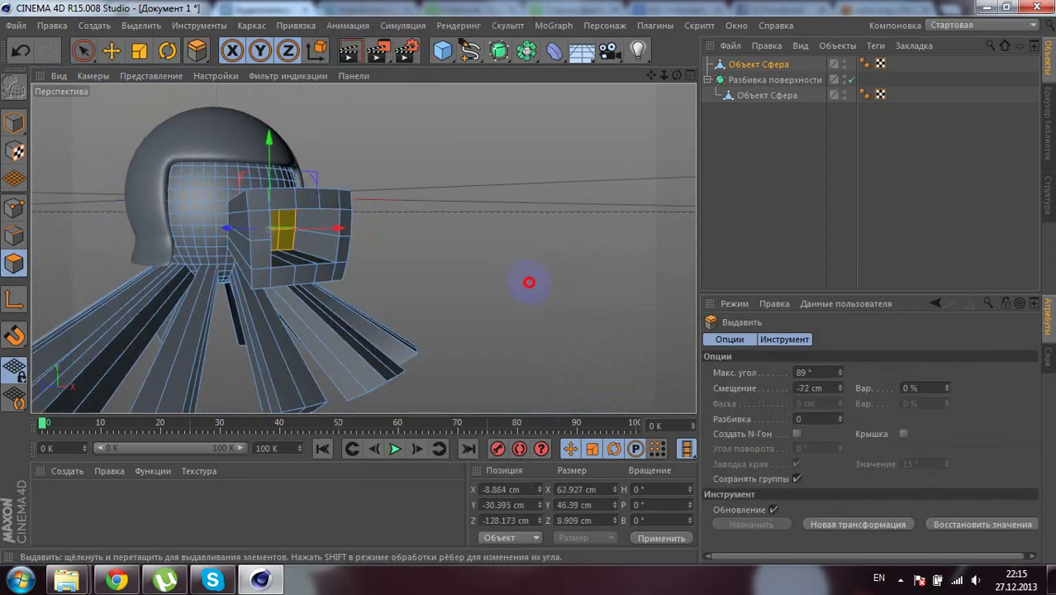
mouse_move(353, 234)
alt+mouse_down()
mouse_move(495, 248)
mouse_move(281, 248)
alt+mouse_up()
scroll(362, 256, down, 3)
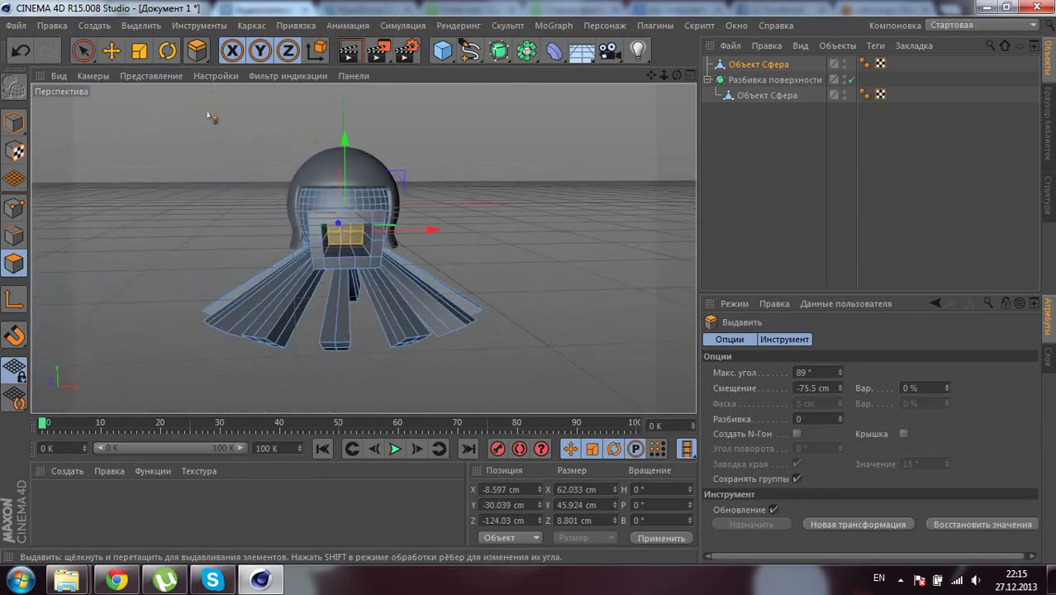
click(111, 50)
scroll(314, 205, up, 3)
scroll(334, 196, up, 3)
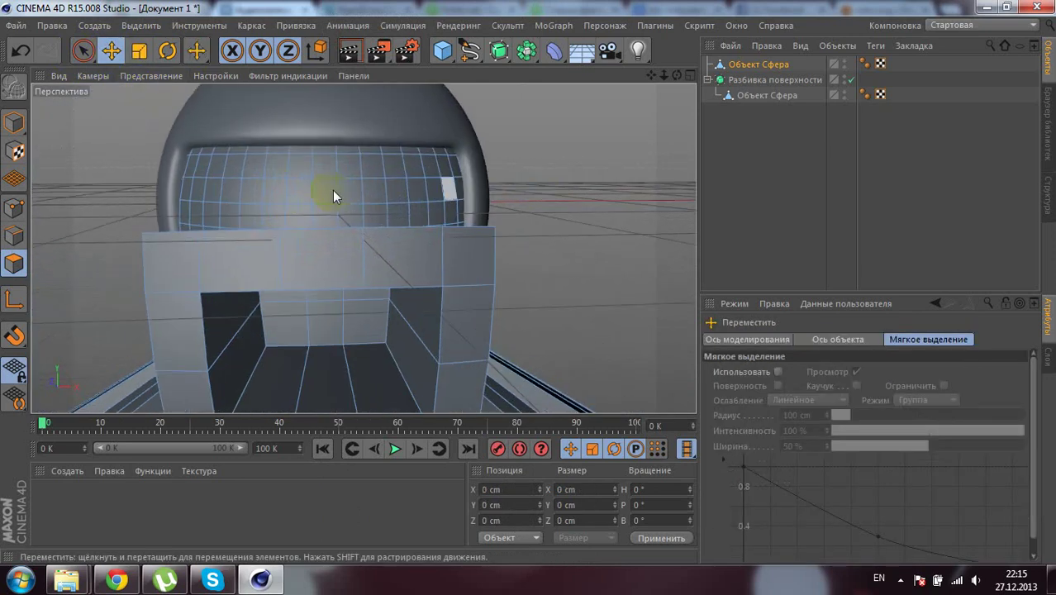
mouse_move(276, 200)
alt+mouse_down()
mouse_move(287, 240)
mouse_move(278, 187)
alt+mouse_up()
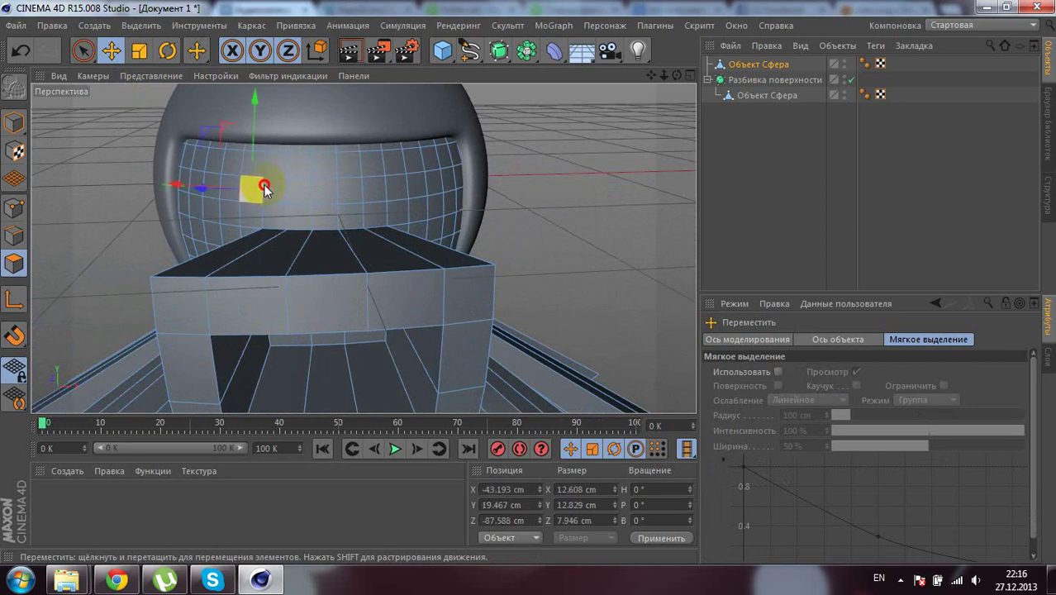
key(ctrl+z)
Step: Extrude two head polygons inward by -36.3 cm as eye sockets
key(space)
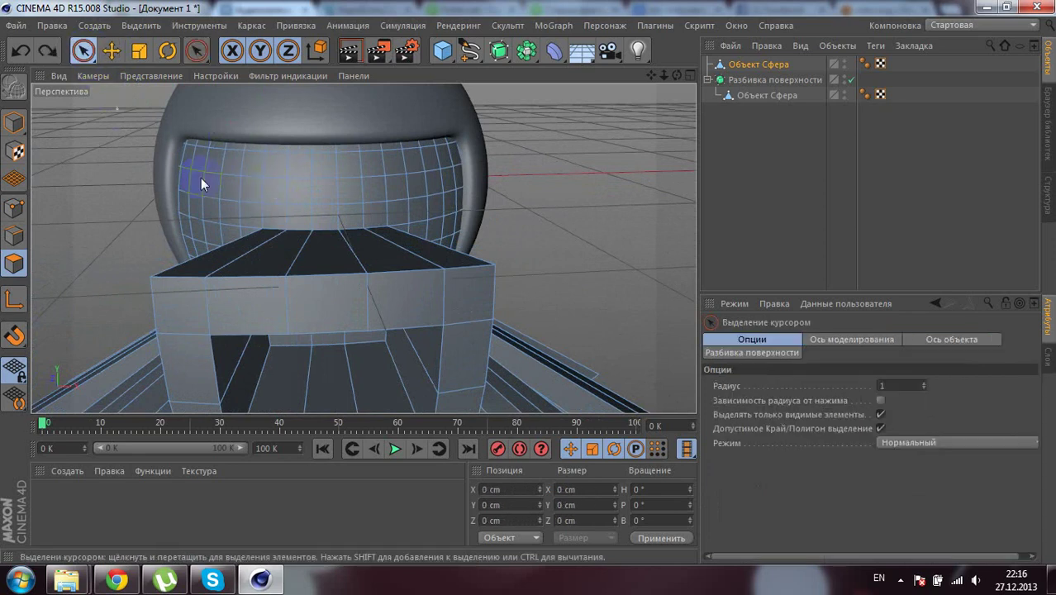
click(266, 191)
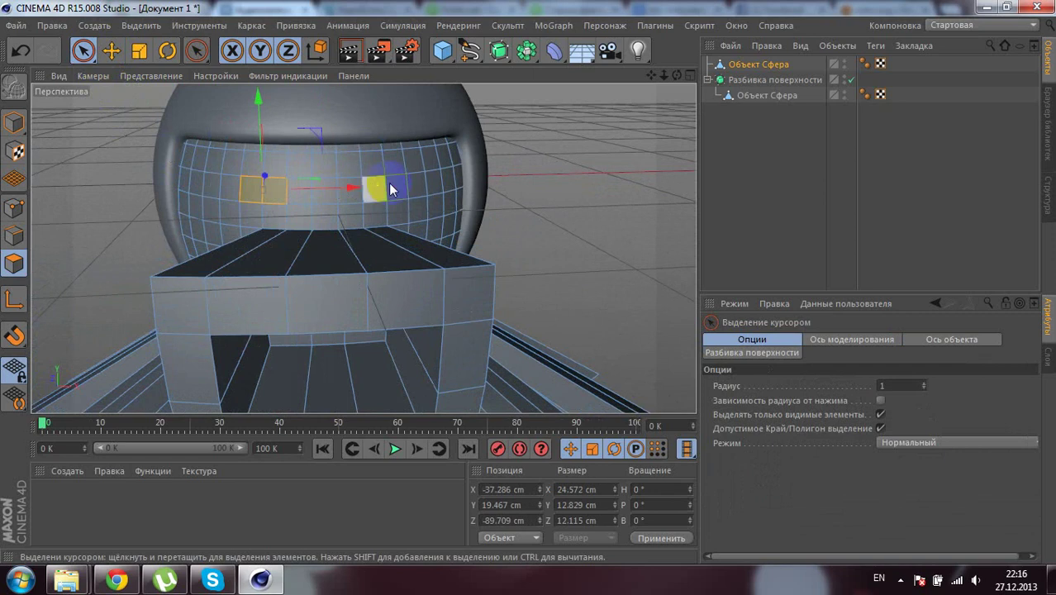
shift+click(385, 191)
mouse_move(357, 204)
alt+mouse_down()
mouse_move(567, 213)
mouse_move(348, 207)
alt+mouse_up()
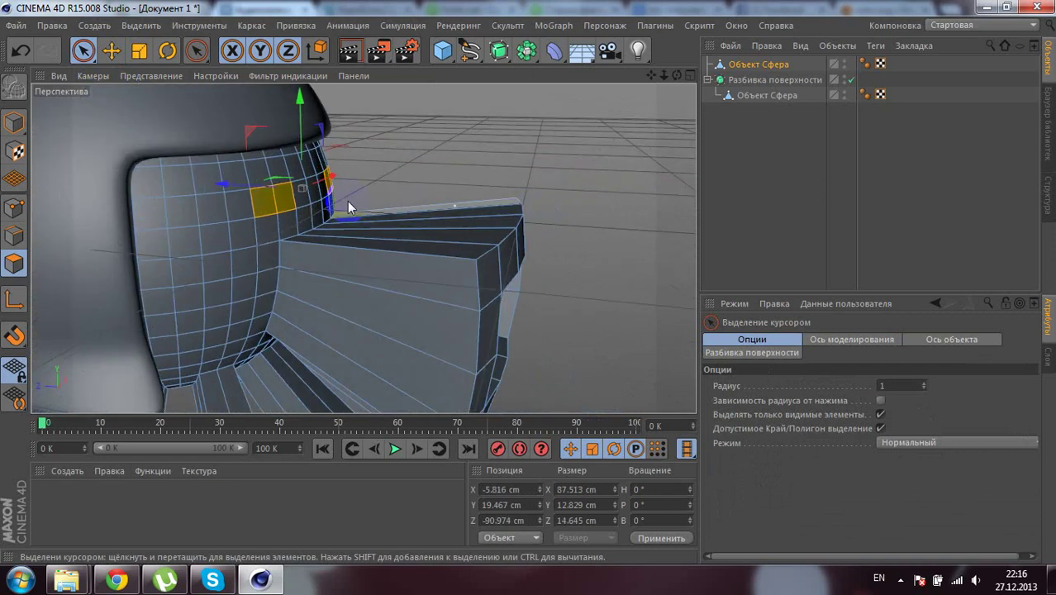
right_click(291, 199)
click(330, 279)
mouse_move(330, 279)
mouse_down()
mouse_move(343, 259)
mouse_move(116, 184)
mouse_move(342, 260)
mouse_move(278, 198)
mouse_up()
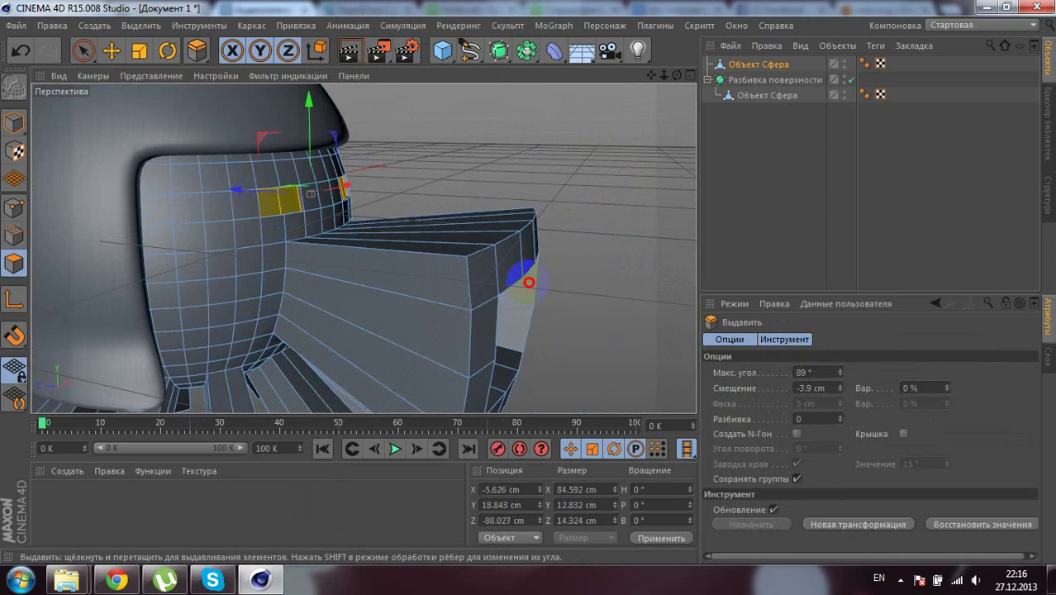
mouse_move(342, 200)
alt+mouse_down()
mouse_move(224, 207)
mouse_move(291, 202)
alt+mouse_up()
scroll(291, 202, down, 5)
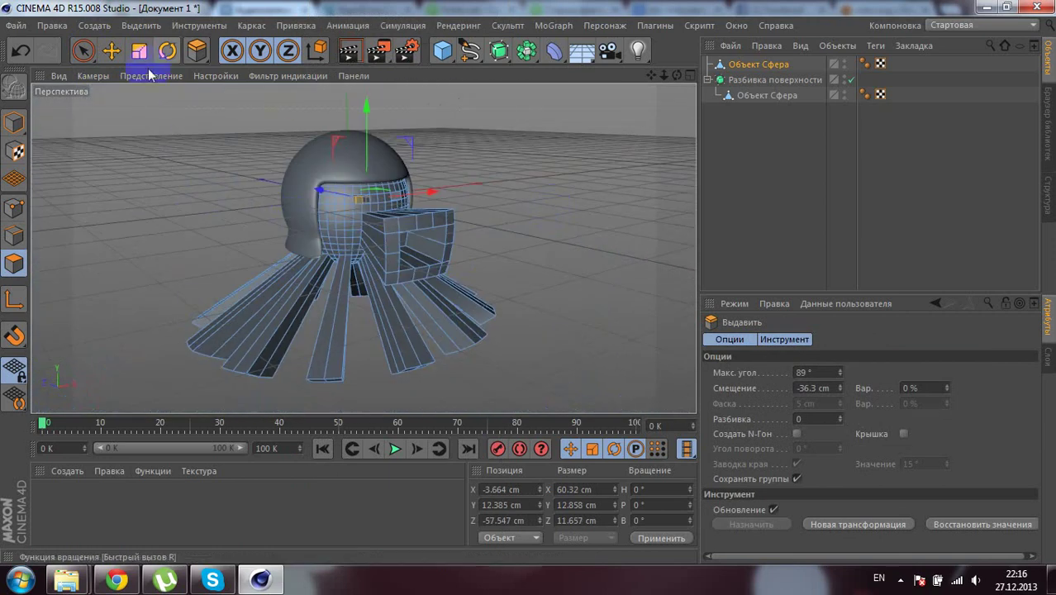
Step: Add Subdivision Surface.1 and nest the octopus polygon mesh inside it
click(14, 121)
click(110, 56)
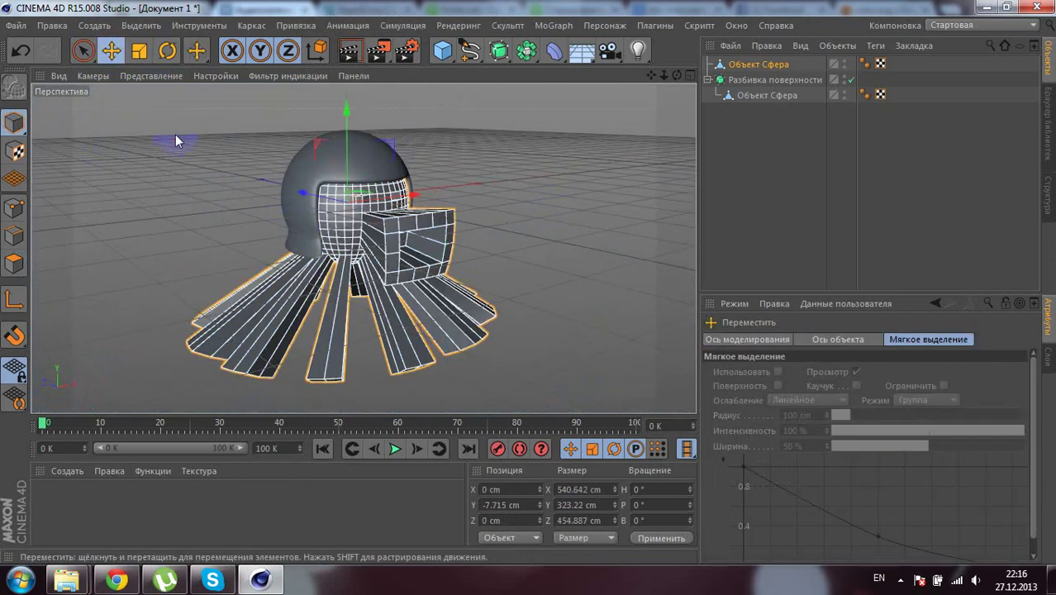
mouse_move(177, 137)
alt+mouse_down()
mouse_move(123, 172)
mouse_move(520, 285)
mouse_move(530, 276)
mouse_move(514, 158)
alt+mouse_up()
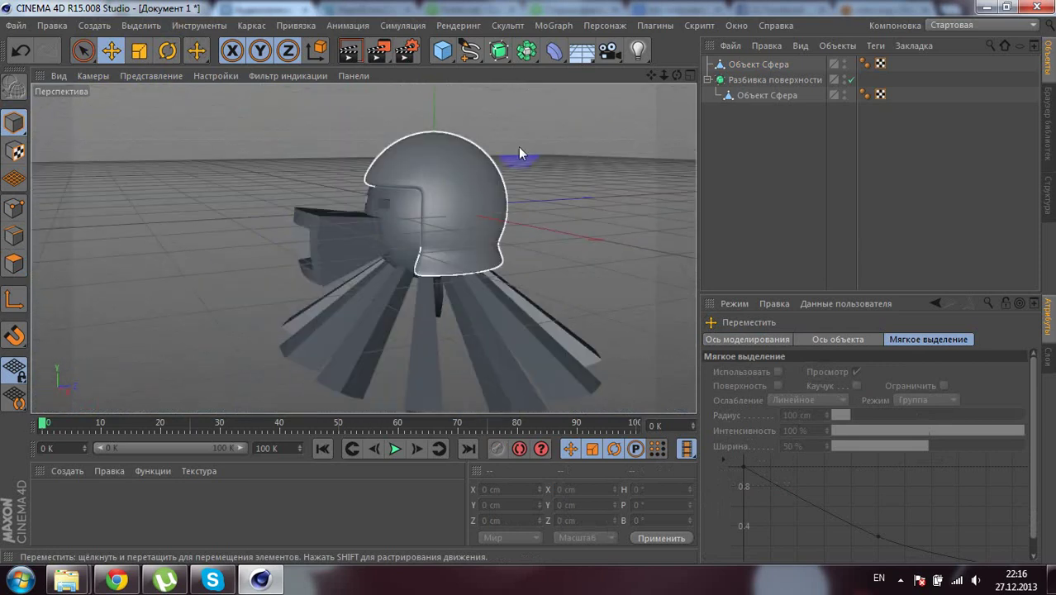
click(499, 53)
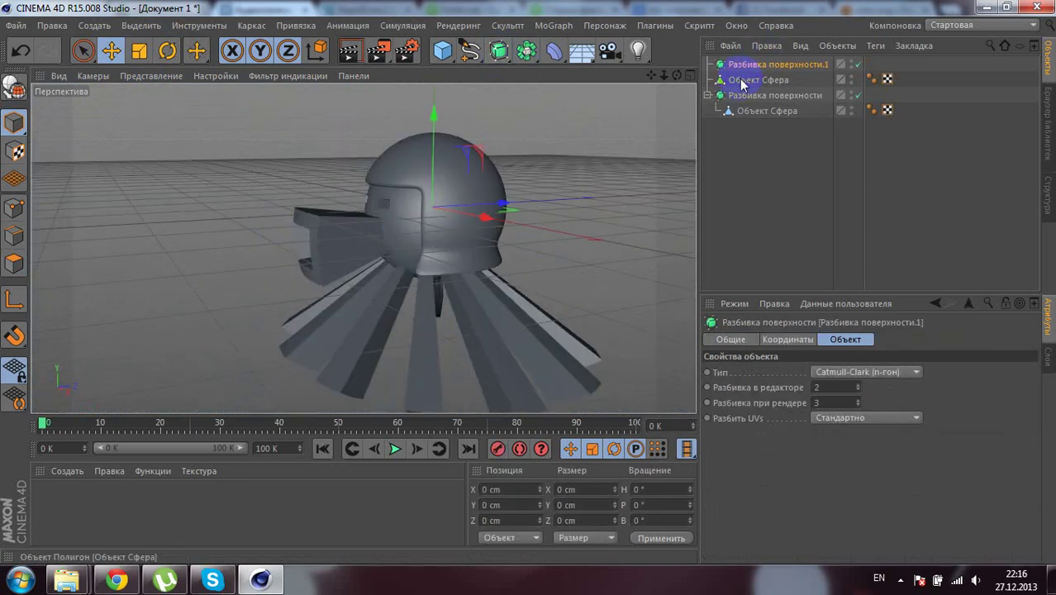
click(741, 80)
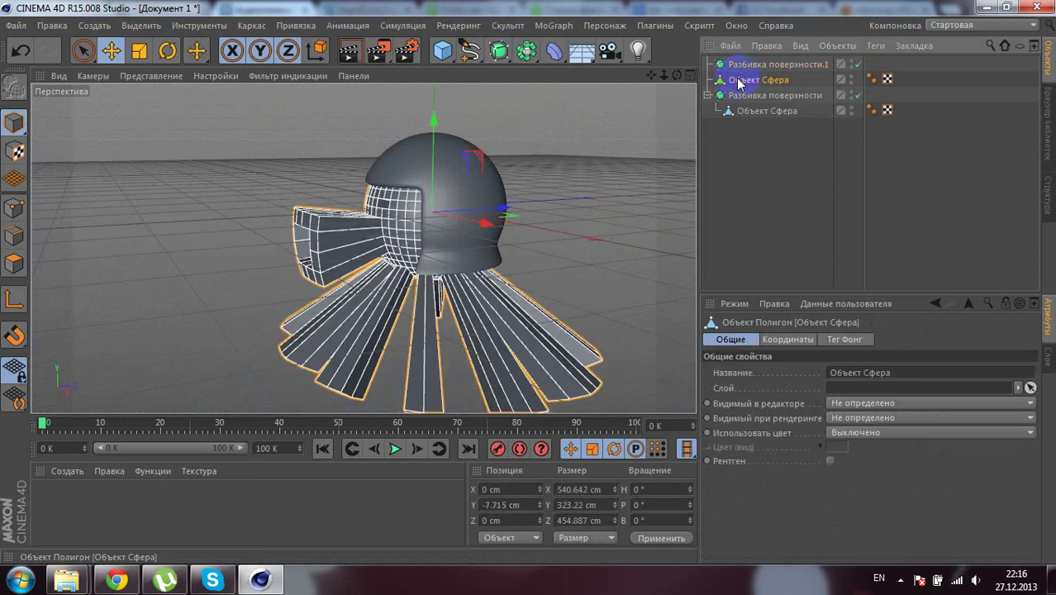
drag(734, 69, 744, 65)
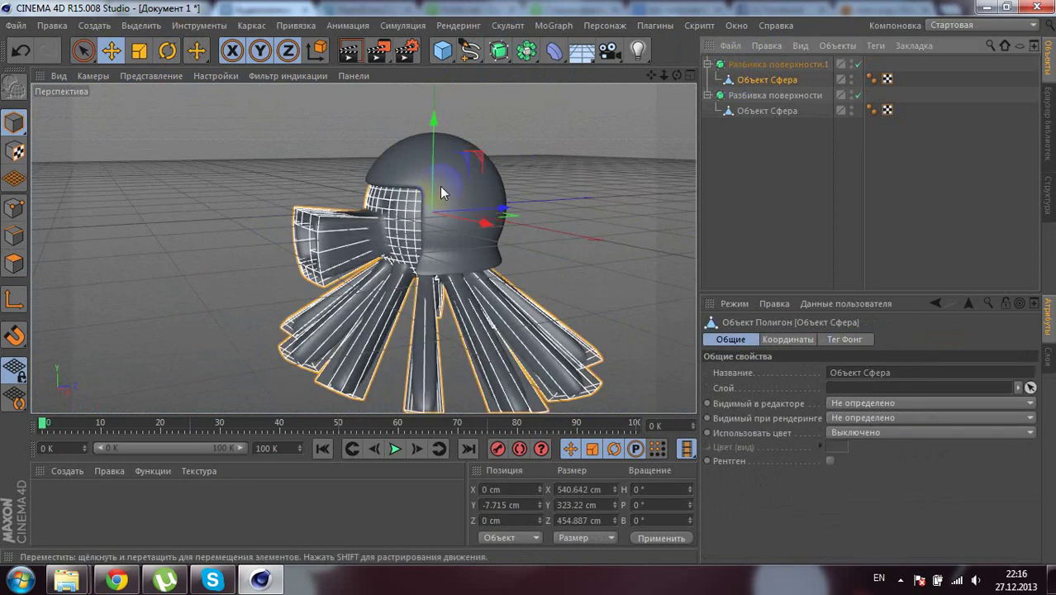
alt+drag(579, 198, 627, 176)
click(774, 66)
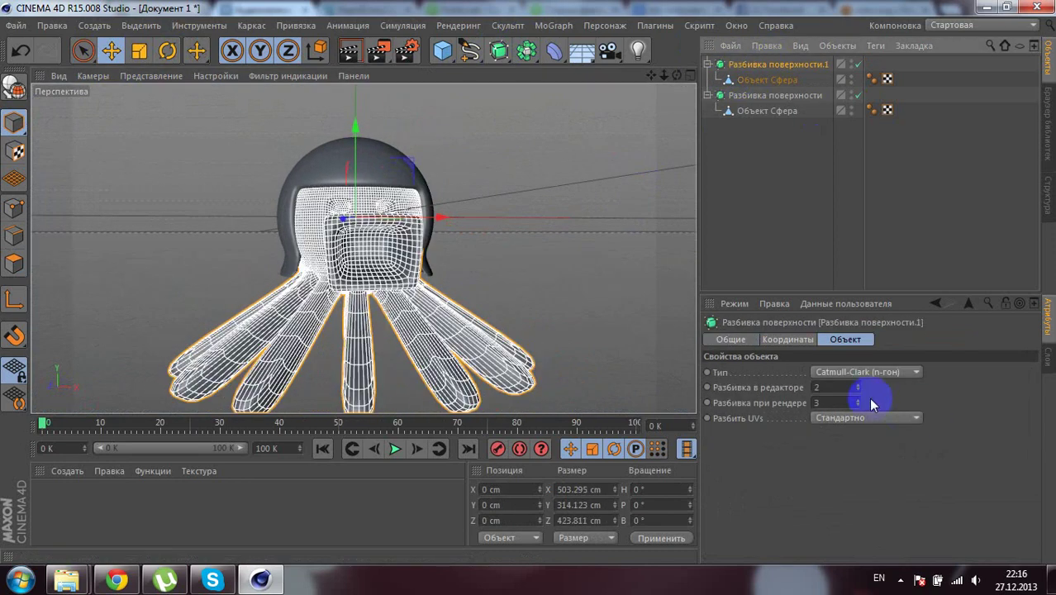
click(558, 227)
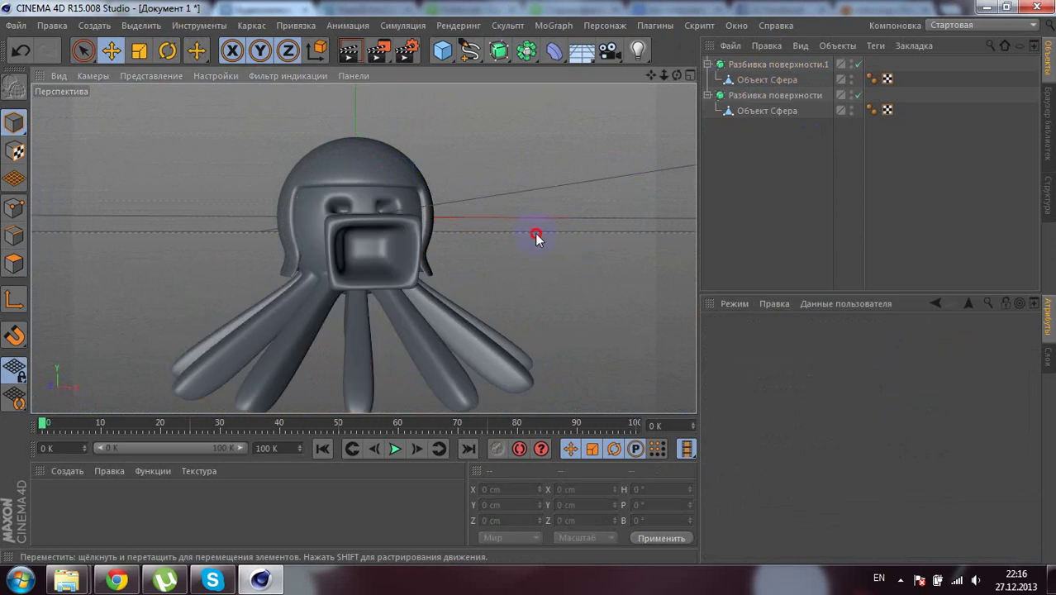
mouse_move(534, 233)
alt+mouse_down()
mouse_move(677, 237)
mouse_move(502, 179)
mouse_move(276, 304)
mouse_move(509, 313)
mouse_move(626, 183)
mouse_move(577, 135)
mouse_move(393, 307)
mouse_move(106, 330)
mouse_move(530, 283)
mouse_move(376, 318)
mouse_move(590, 325)
mouse_move(572, 379)
mouse_move(514, 333)
mouse_move(365, 314)
mouse_move(396, 256)
mouse_move(182, 306)
mouse_move(448, 277)
mouse_move(540, 237)
mouse_move(478, 265)
mouse_move(368, 217)
mouse_move(384, 243)
alt+mouse_up()
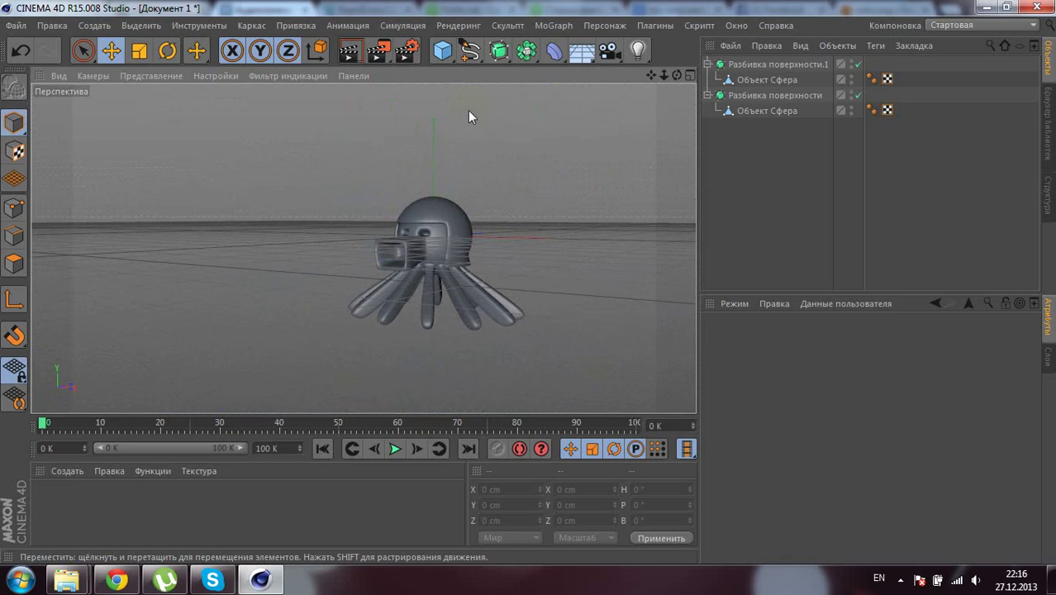
Step: Place a 27 cm, 41-segment sphere in the snout opening and pull a copy forward
drag(437, 54, 909, 102)
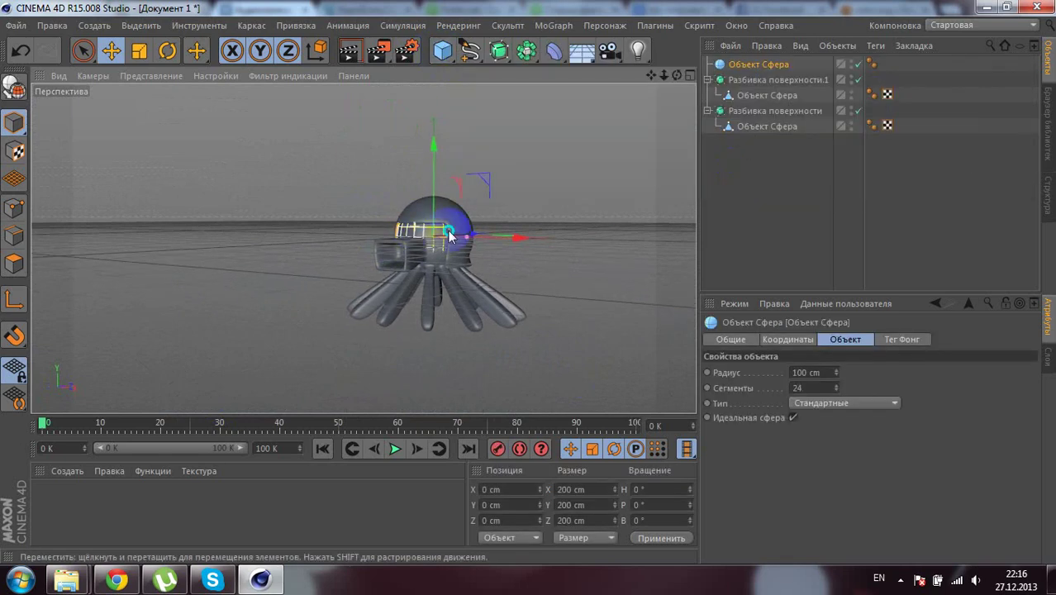
drag(440, 153, 442, 180)
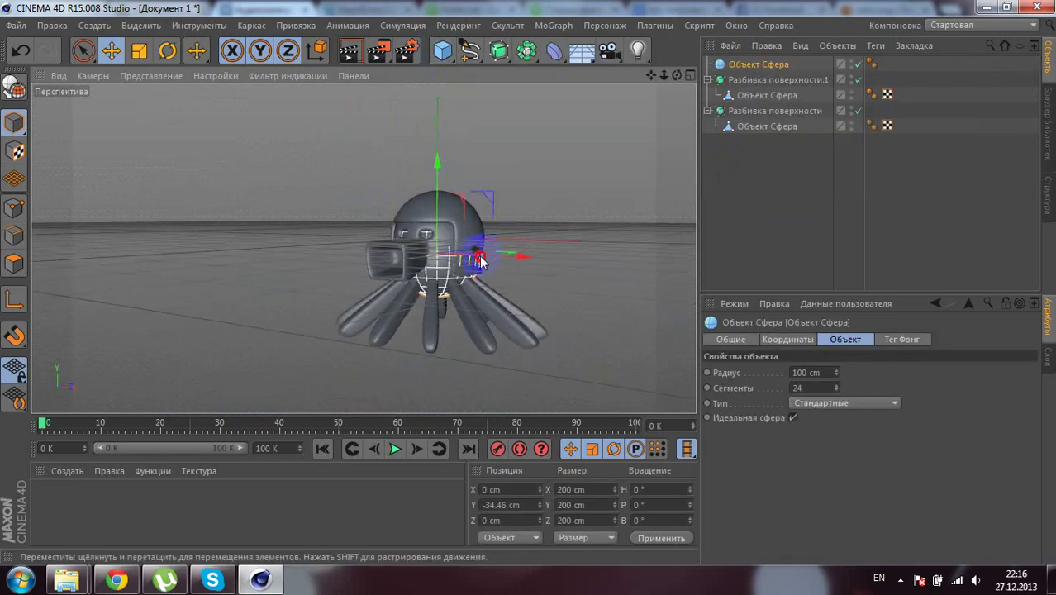
mouse_move(467, 248)
alt+mouse_down()
mouse_move(489, 250)
mouse_move(385, 277)
alt+mouse_up()
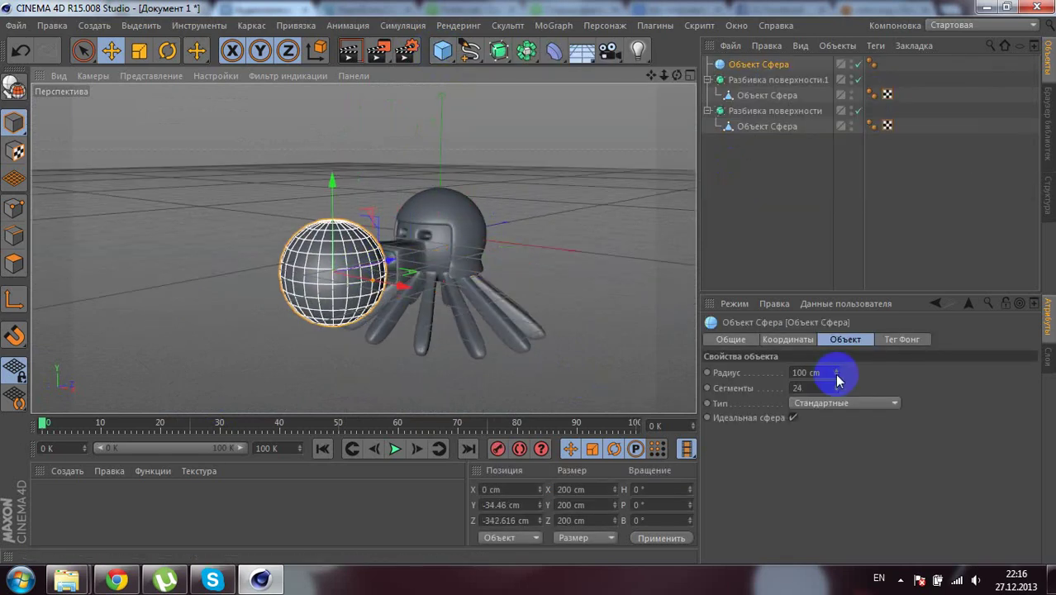
drag(836, 376, 837, 373)
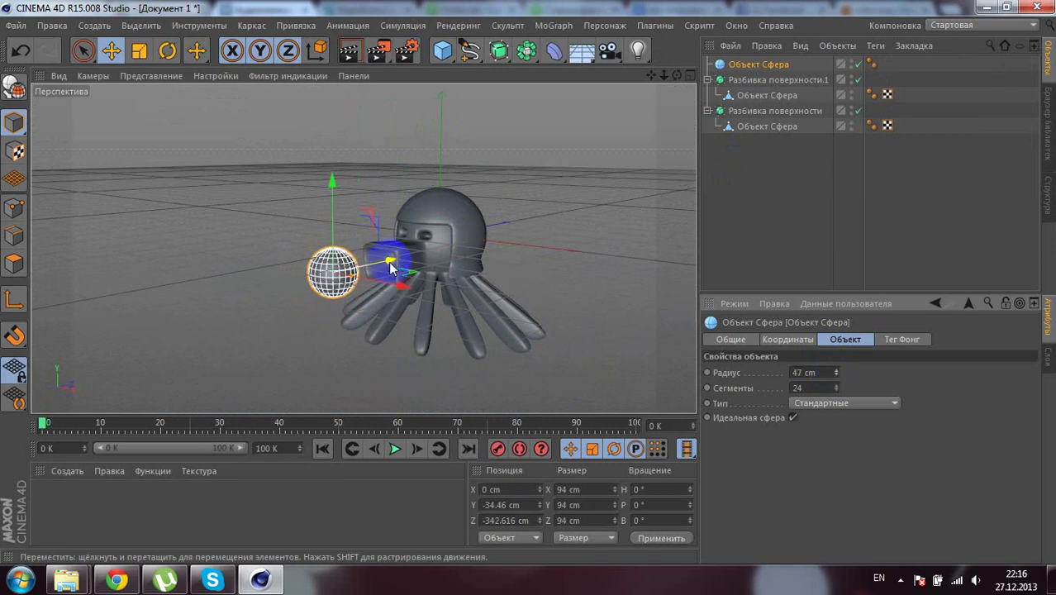
mouse_move(386, 261)
mouse_down()
mouse_move(394, 276)
mouse_move(460, 246)
mouse_move(461, 263)
mouse_up()
scroll(394, 275, up, 5)
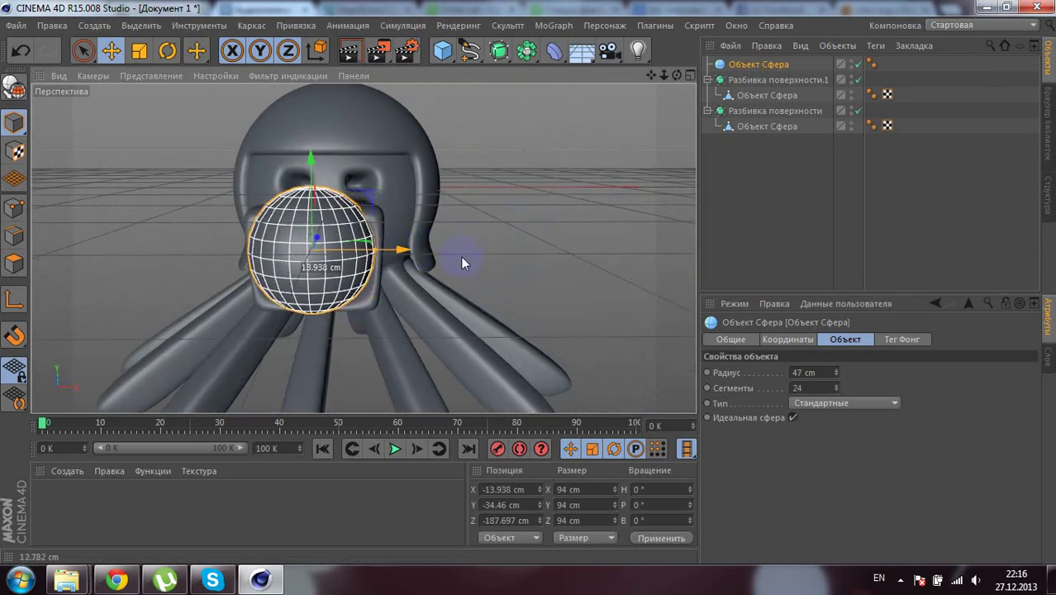
drag(837, 373, 837, 368)
alt+drag(172, 232, 351, 243)
drag(292, 156, 292, 166)
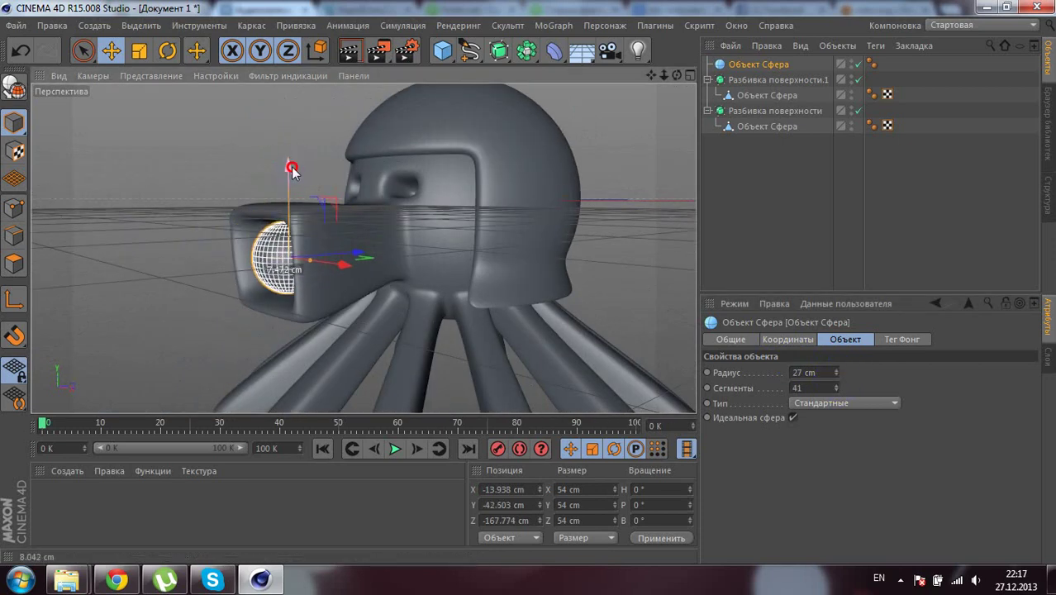
drag(346, 246, 358, 250)
alt+right_drag(363, 240, 301, 254)
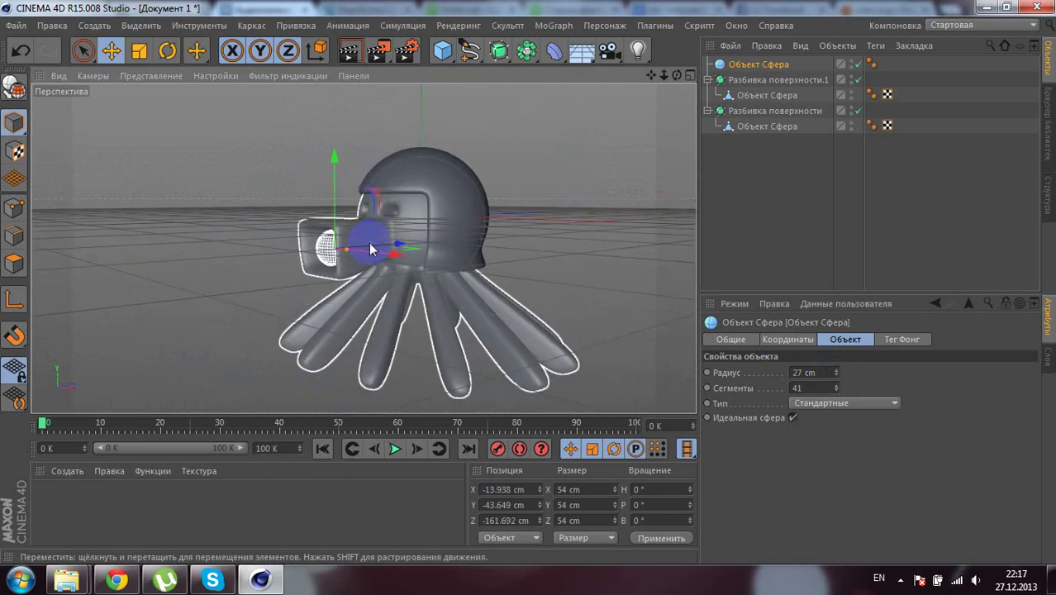
mouse_move(301, 254)
alt+mouse_down()
mouse_move(381, 252)
mouse_move(335, 265)
mouse_move(377, 265)
mouse_move(371, 276)
mouse_move(248, 276)
alt+mouse_up()
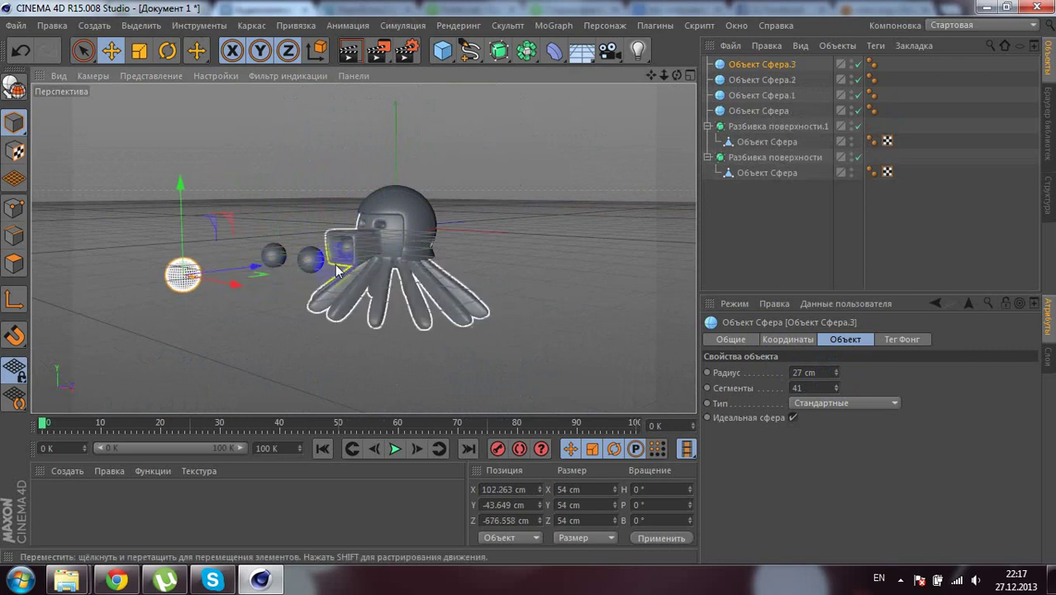
Step: Lift and push the sphere copies away from the snout at staggered heights
mouse_move(369, 259)
mouse_down()
mouse_move(264, 210)
mouse_move(262, 162)
mouse_up()
mouse_move(326, 240)
mouse_down()
mouse_move(276, 252)
mouse_move(371, 252)
mouse_move(303, 266)
mouse_move(386, 266)
mouse_move(327, 219)
mouse_move(325, 259)
mouse_up()
scroll(357, 256, up, 3)
scroll(372, 258, down, 3)
scroll(356, 248, down, 2)
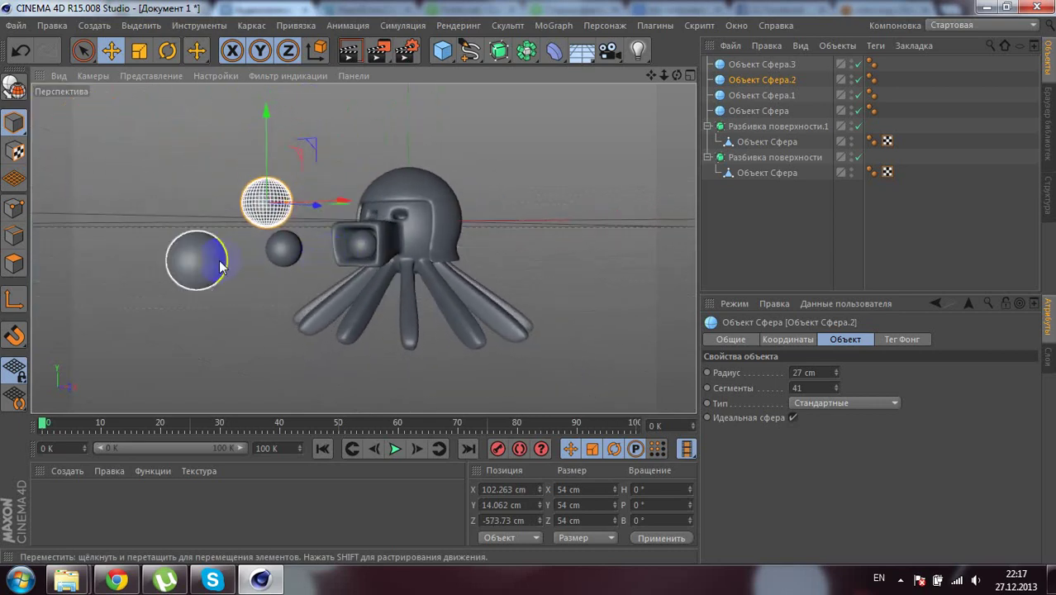
click(222, 267)
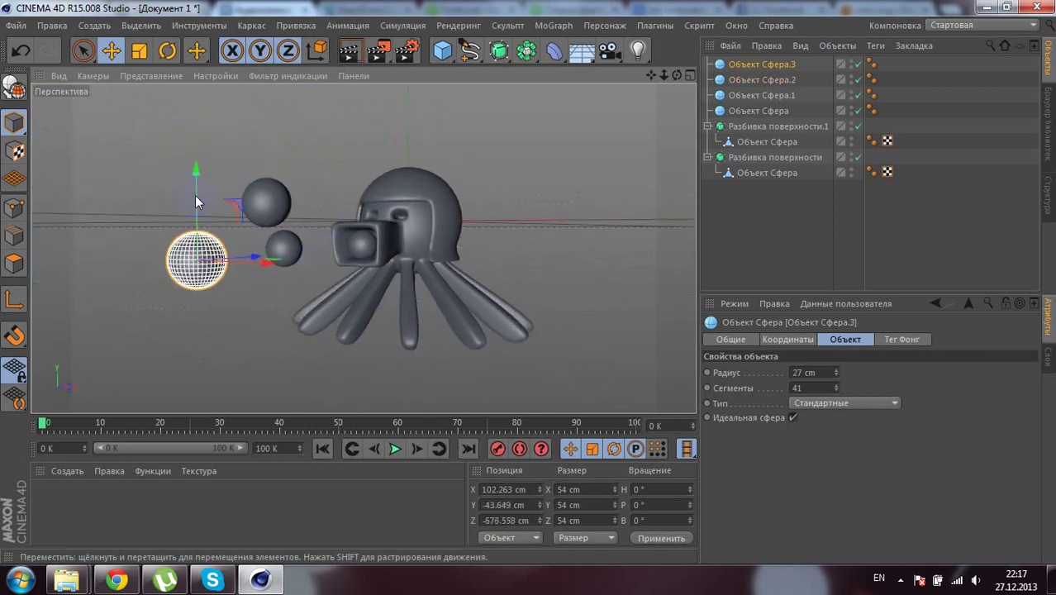
drag(195, 195, 196, 165)
mouse_move(397, 231)
alt+mouse_down()
mouse_move(426, 234)
mouse_move(384, 201)
alt+mouse_up()
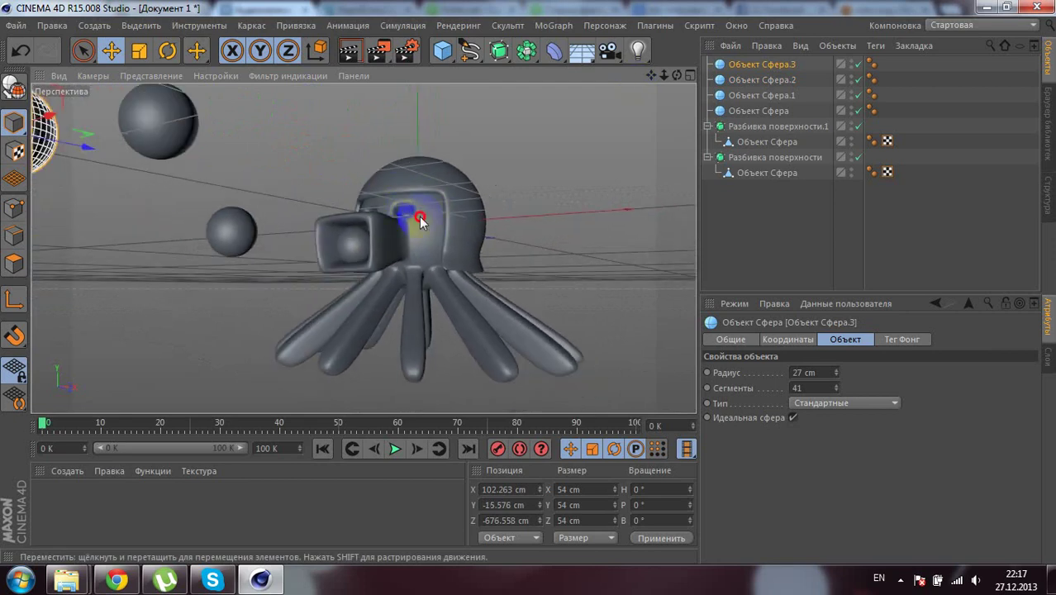
mouse_move(420, 218)
alt+mouse_down()
mouse_move(636, 267)
mouse_move(393, 242)
mouse_move(377, 248)
mouse_move(385, 256)
alt+mouse_up()
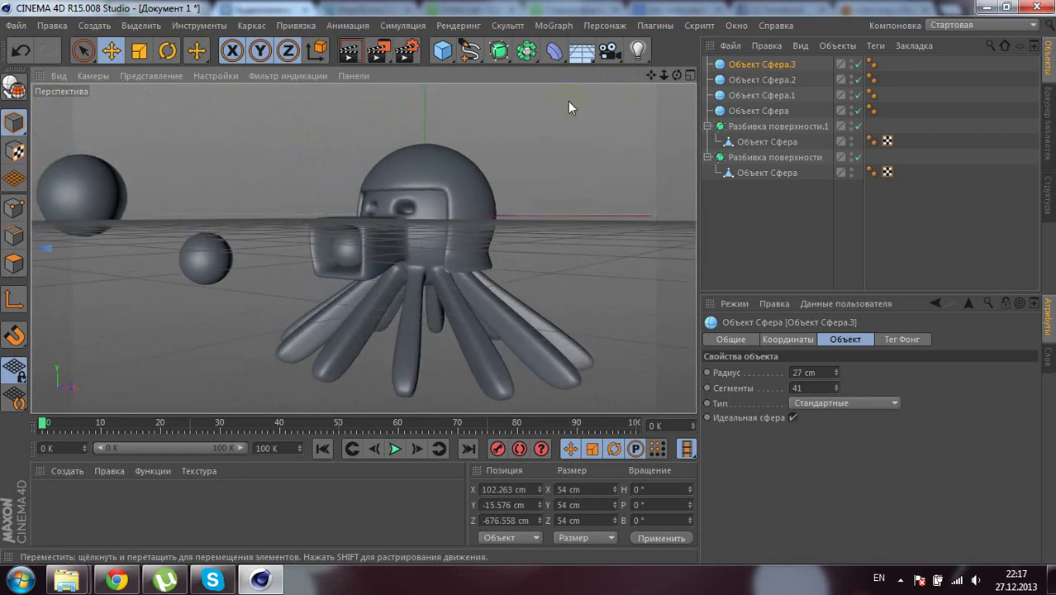
Step: Add a camera, view through it, and move Sphere.1 and Sphere.2 toward the octopus
click(607, 51)
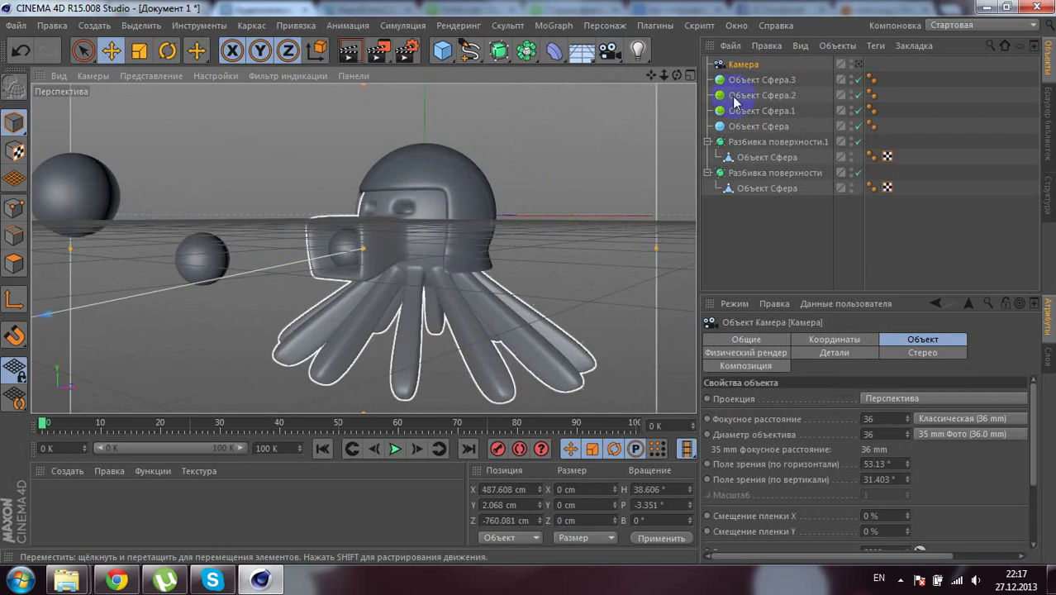
click(859, 64)
click(231, 262)
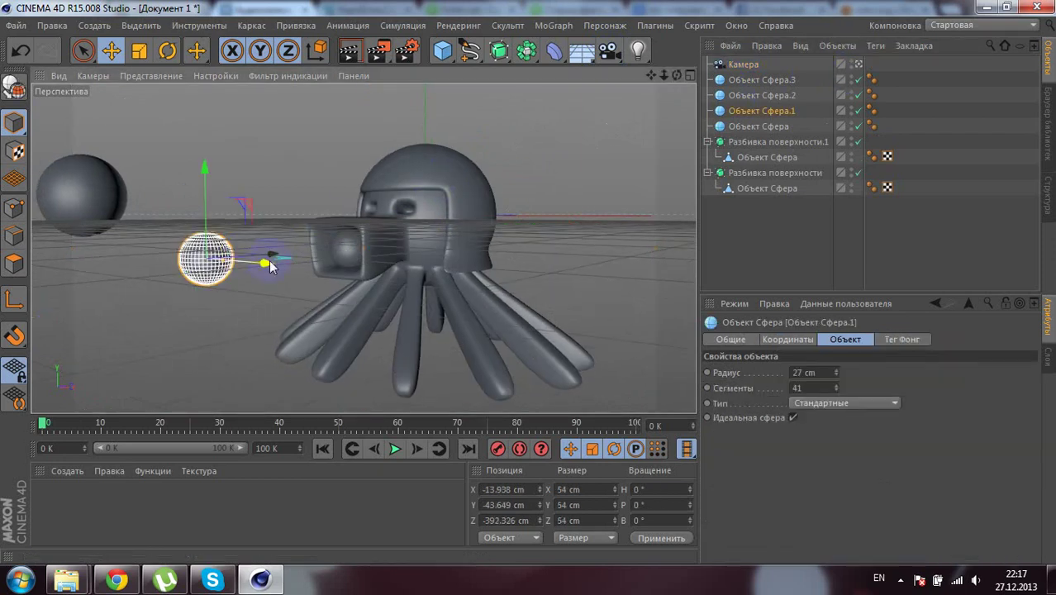
drag(276, 256, 328, 257)
click(115, 207)
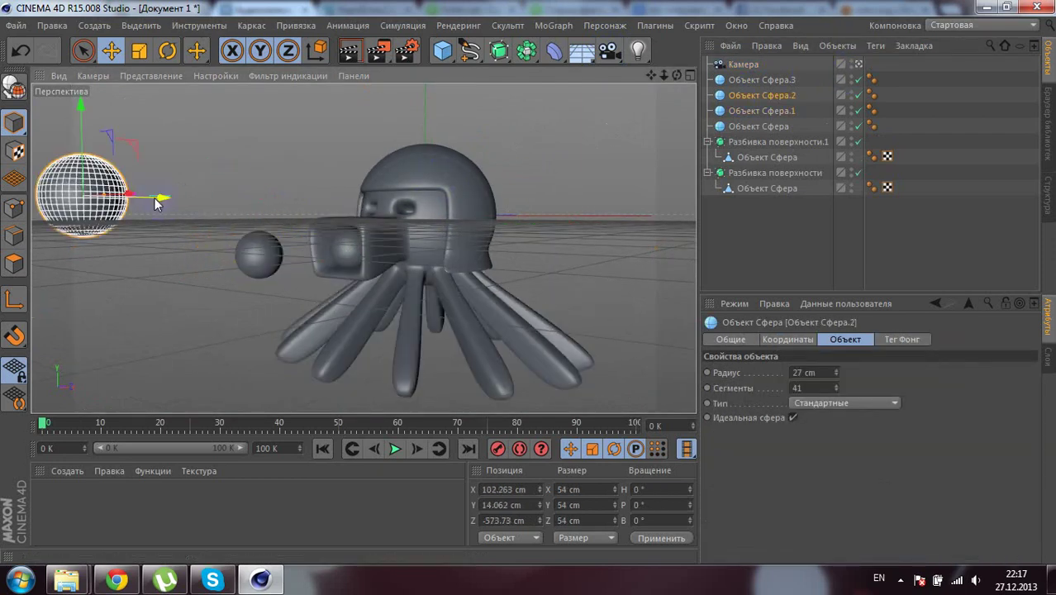
drag(173, 198, 277, 198)
drag(189, 108, 190, 211)
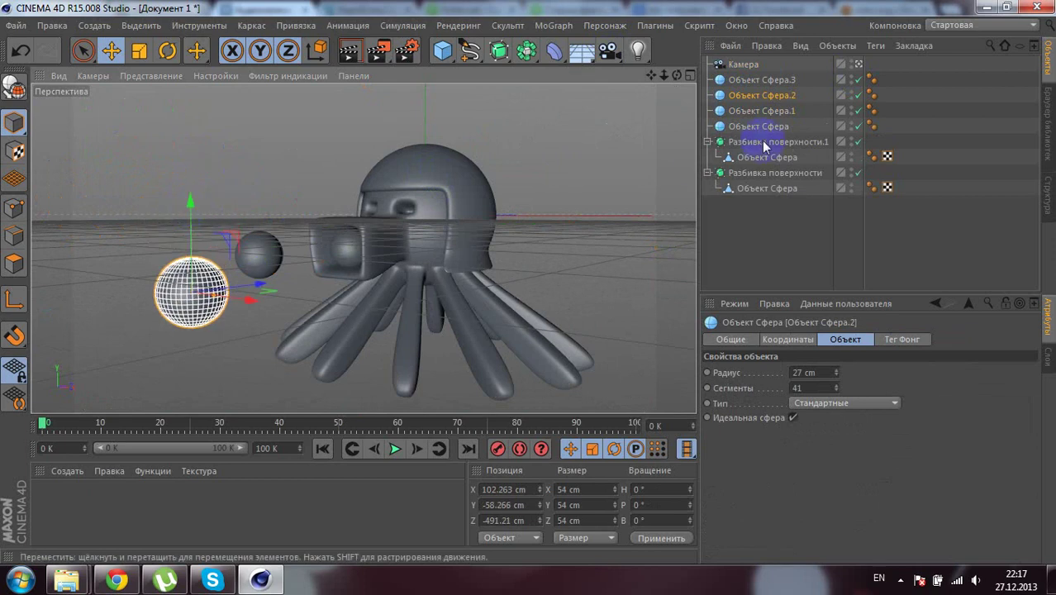
Step: Move Sphere.3 sideways and lift it higher
click(859, 64)
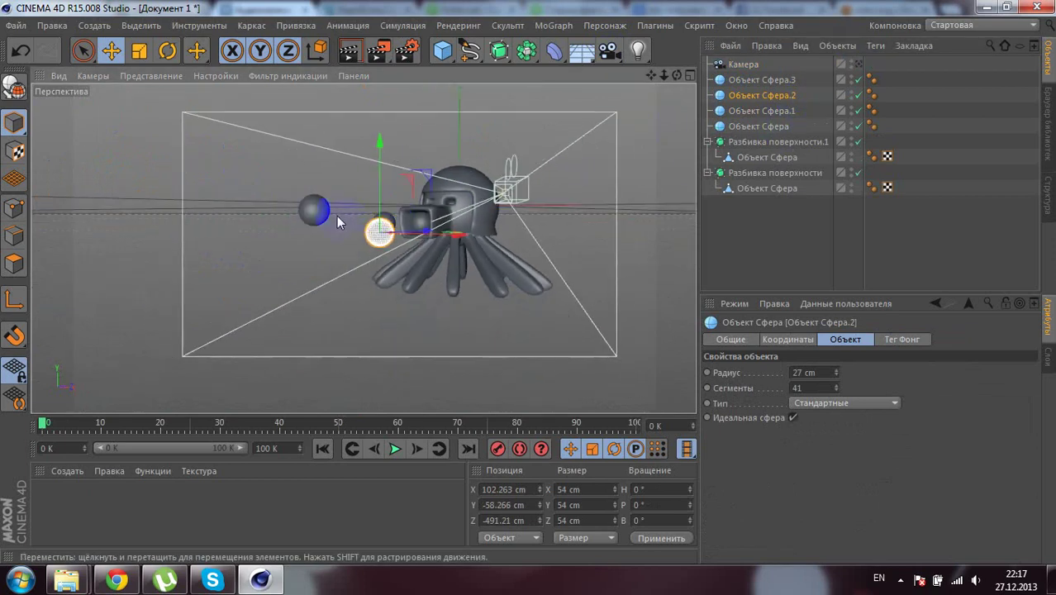
alt+drag(337, 218, 318, 235)
click(335, 183)
drag(382, 181, 481, 169)
click(858, 64)
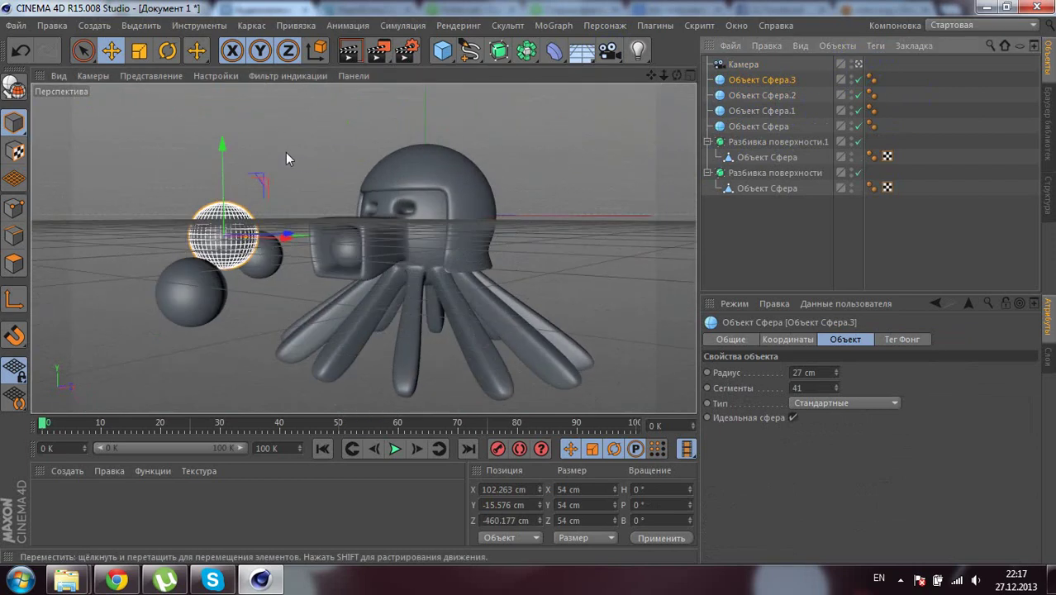
drag(226, 159, 220, 111)
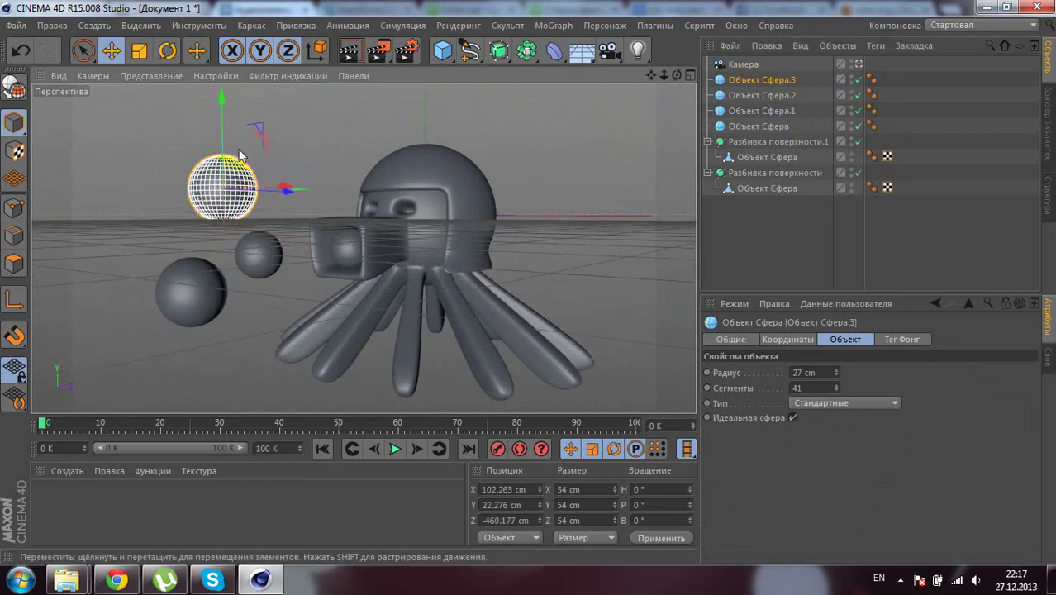
Step: Shrink Sphere.3 to a 20 cm radius and fine-tune its depth position
drag(838, 373, 837, 372)
mouse_move(222, 162)
mouse_down()
mouse_move(278, 187)
mouse_move(242, 237)
mouse_up()
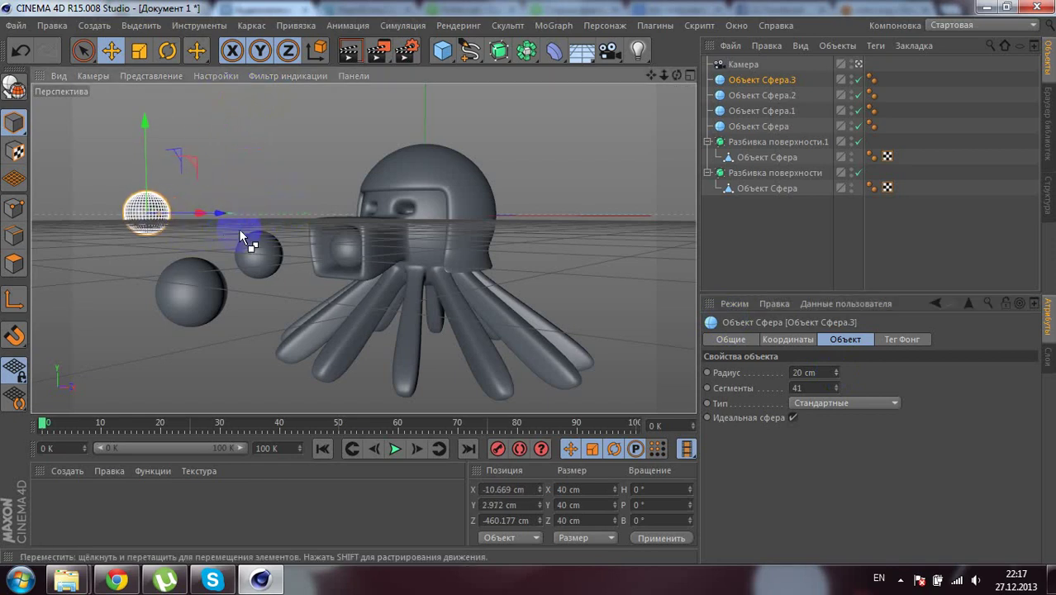
key(ctrl+z)
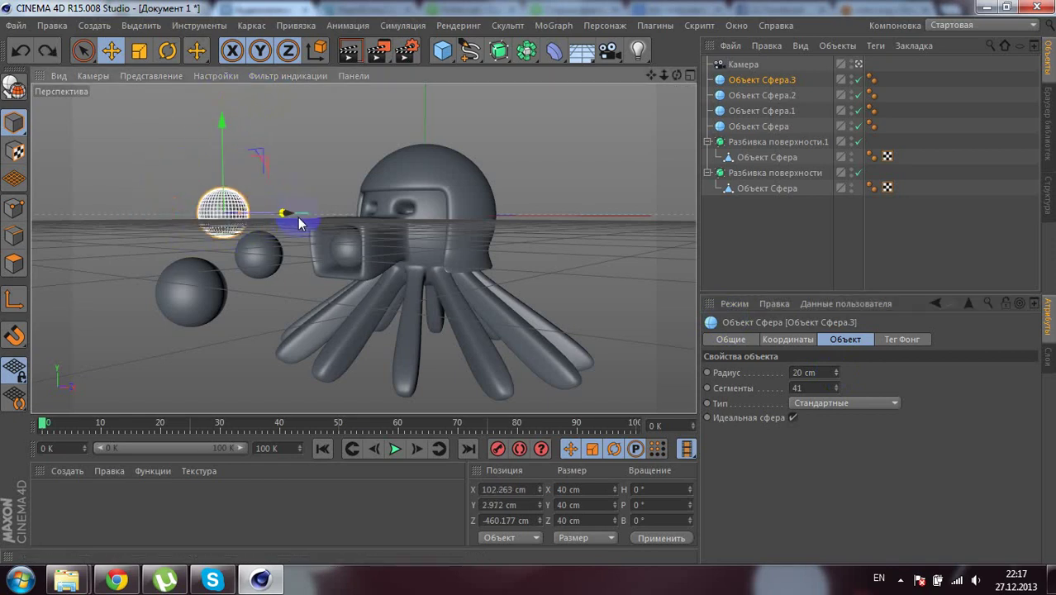
click(859, 63)
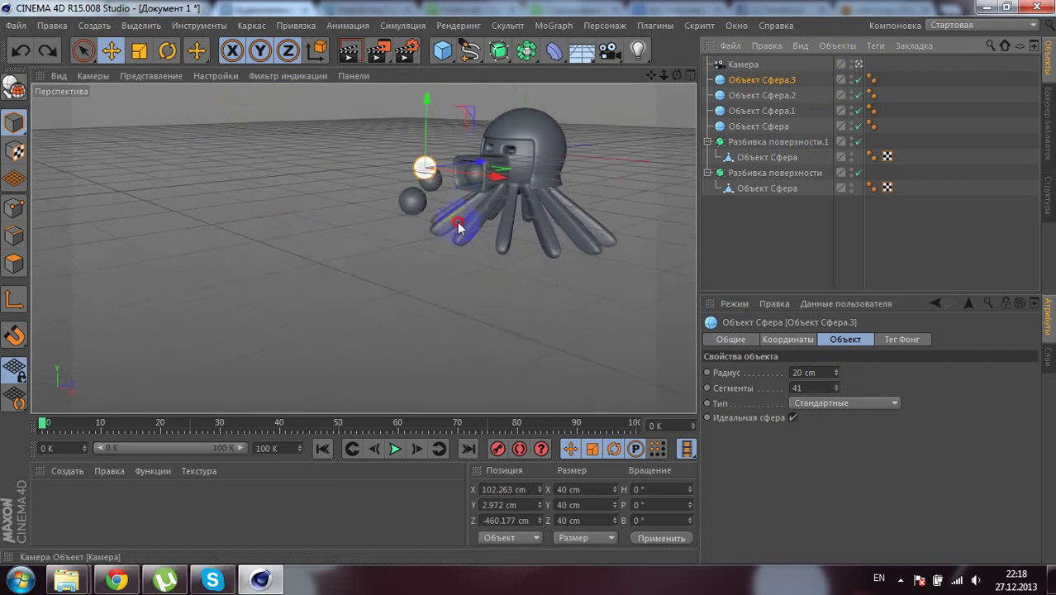
drag(483, 171, 450, 176)
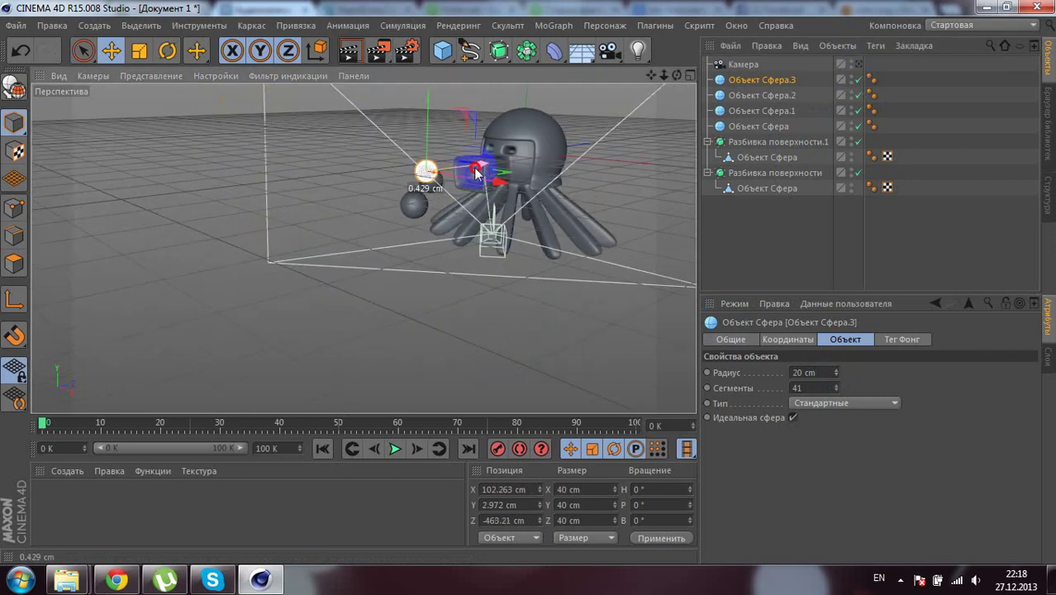
click(858, 63)
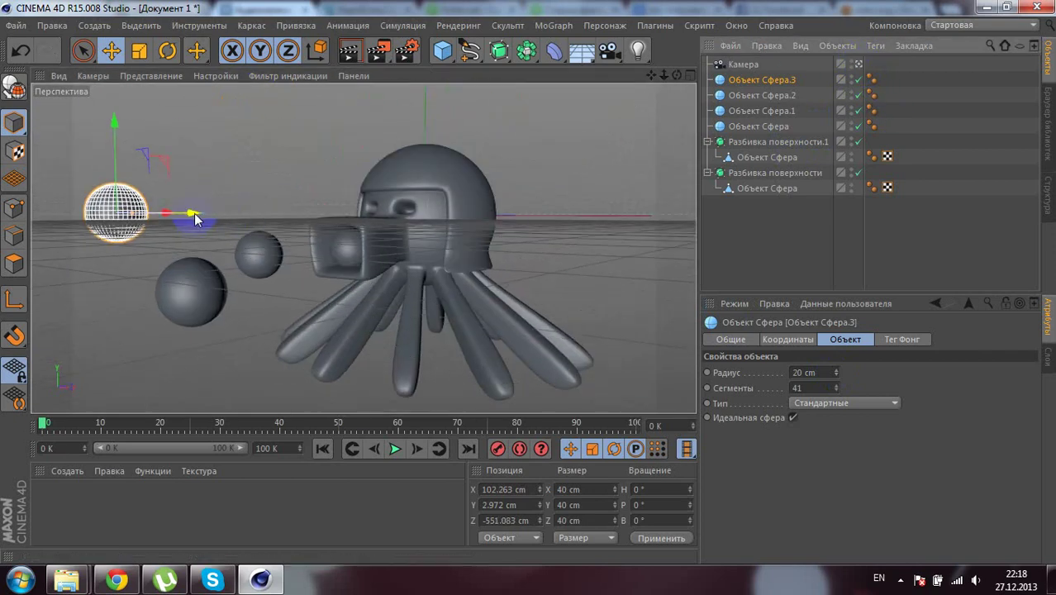
drag(198, 222, 205, 217)
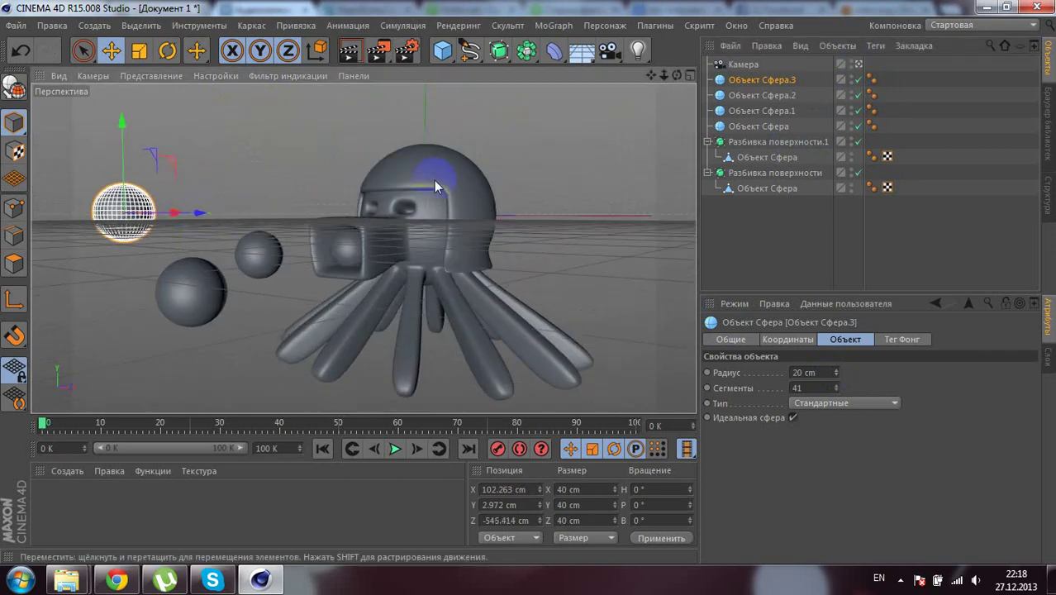
Step: Add a Disc at the tentacle base with 1305 cm outer radius and 23 segments
click(443, 51)
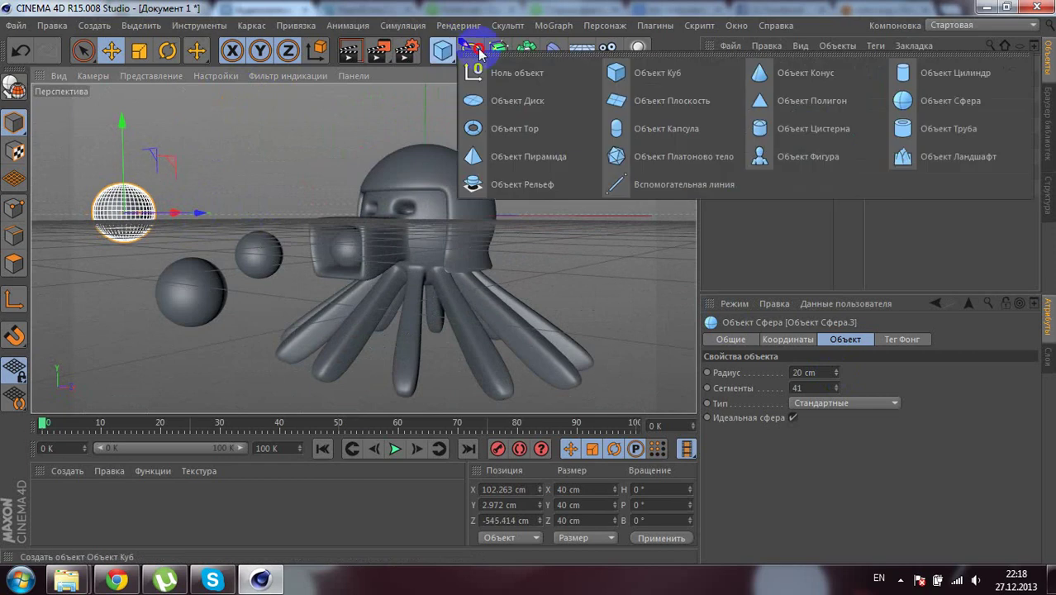
click(545, 101)
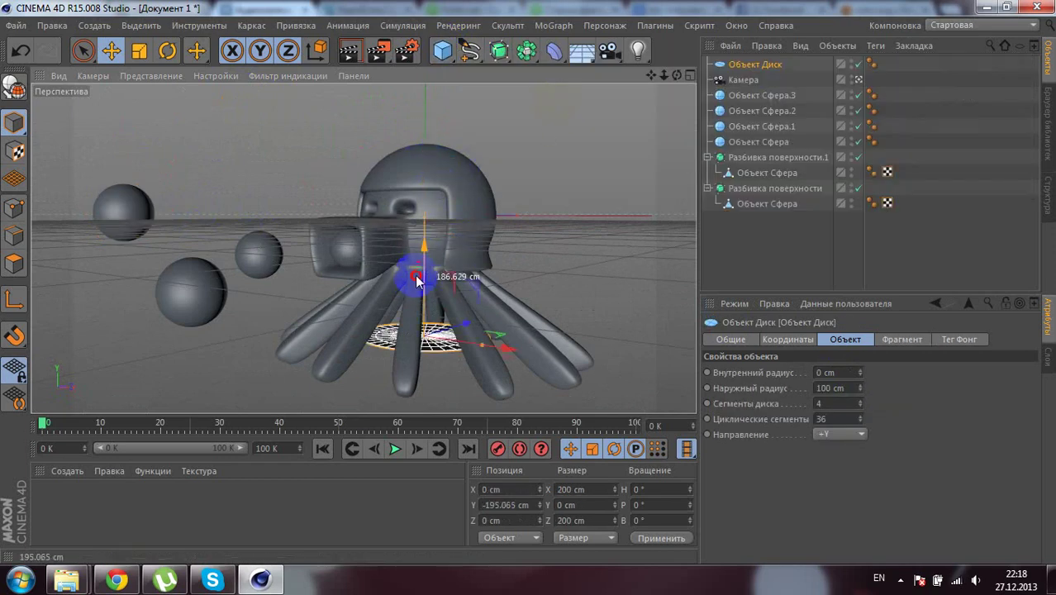
drag(428, 145, 413, 285)
drag(862, 389, 861, 386)
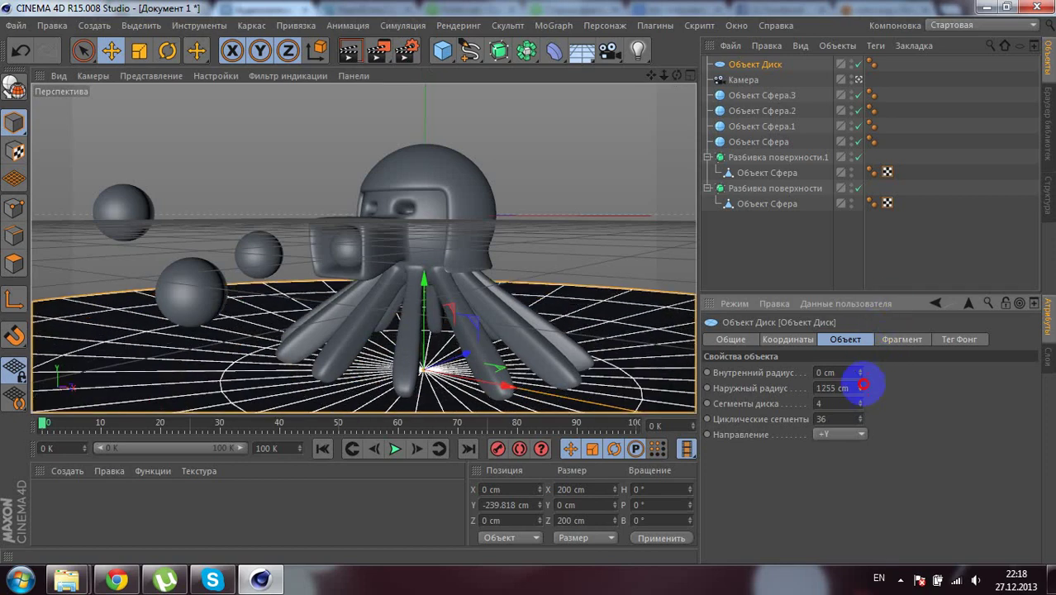
drag(424, 285, 429, 270)
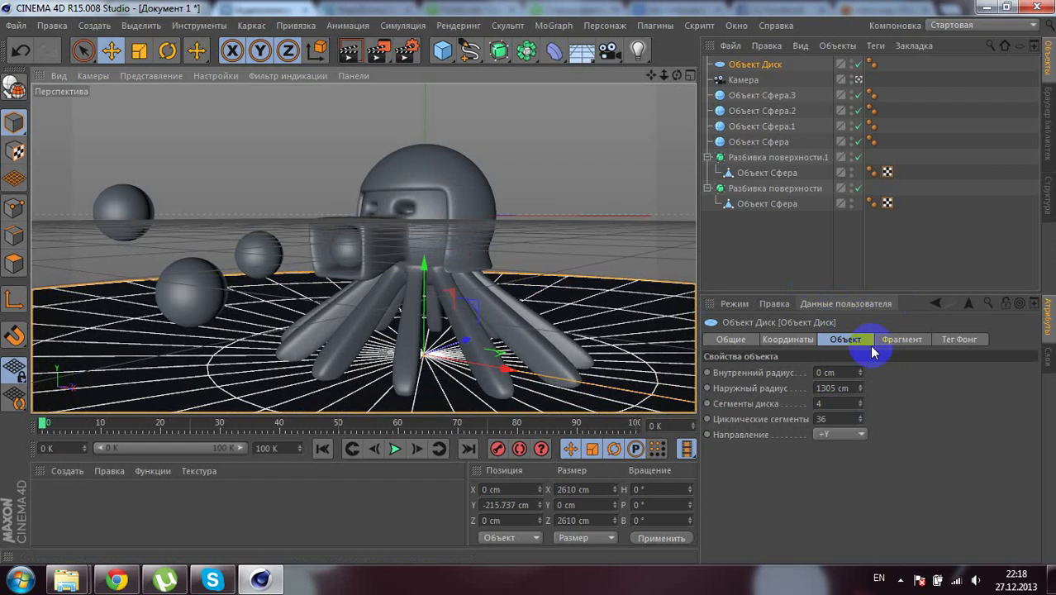
drag(862, 404, 862, 401)
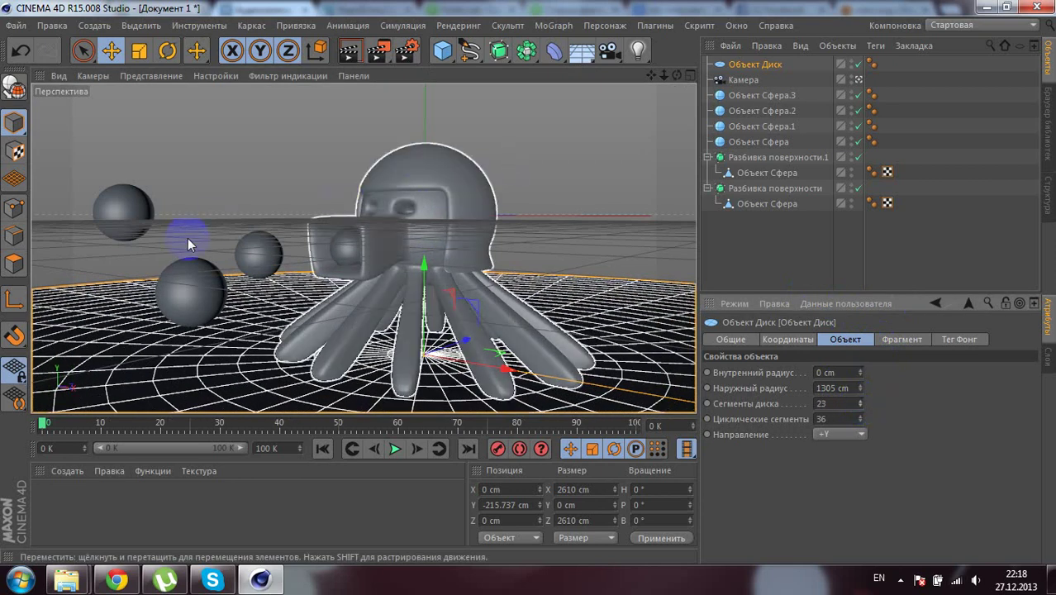
Step: Create a new material and set its colour to brown (RGB 122/77/6)
double_click(141, 509)
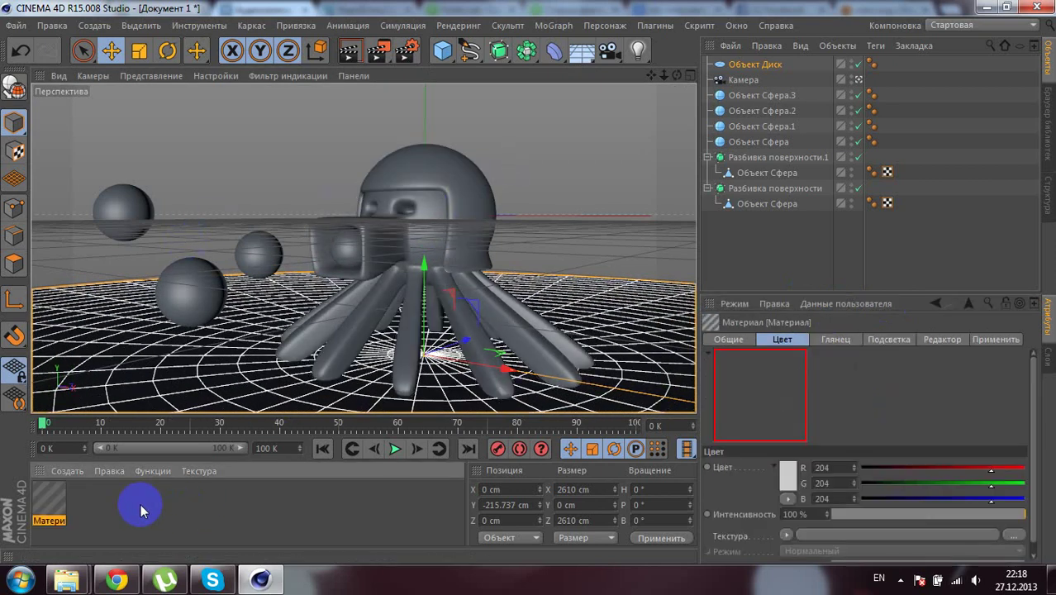
double_click(48, 500)
click(424, 190)
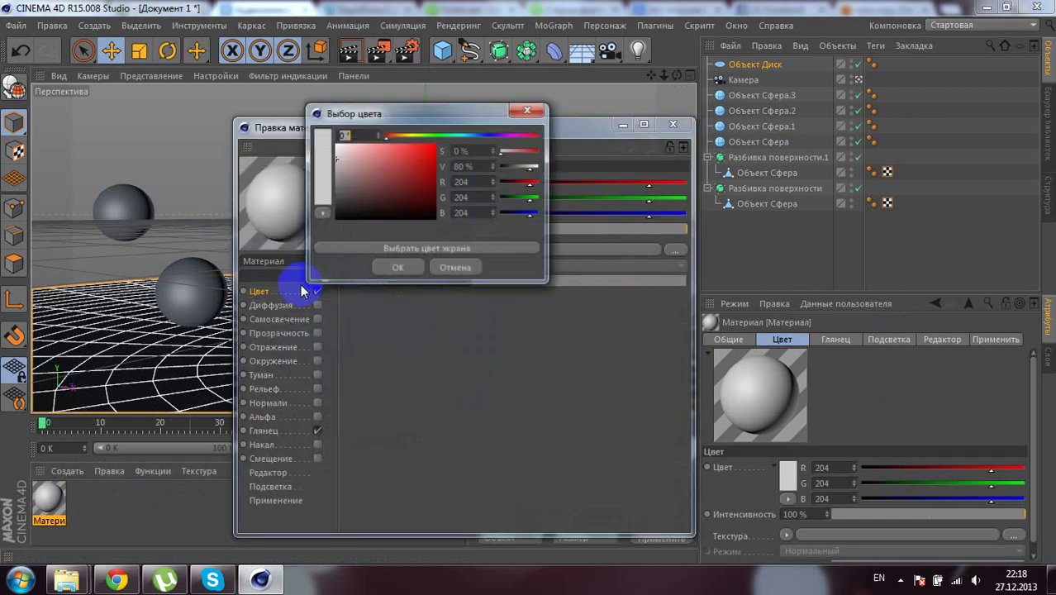
drag(428, 165, 436, 174)
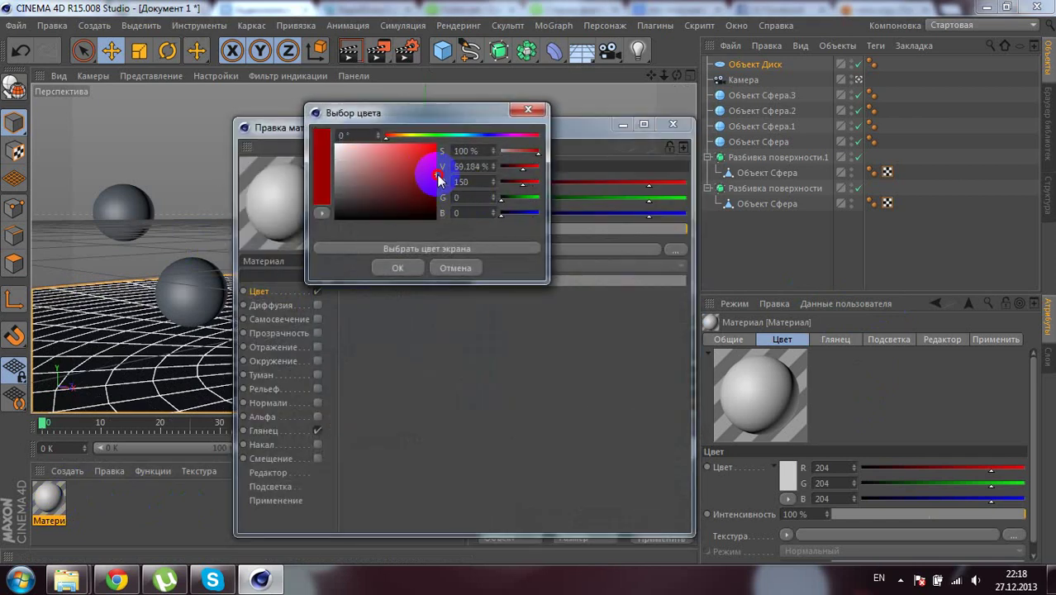
click(402, 138)
drag(423, 158, 429, 183)
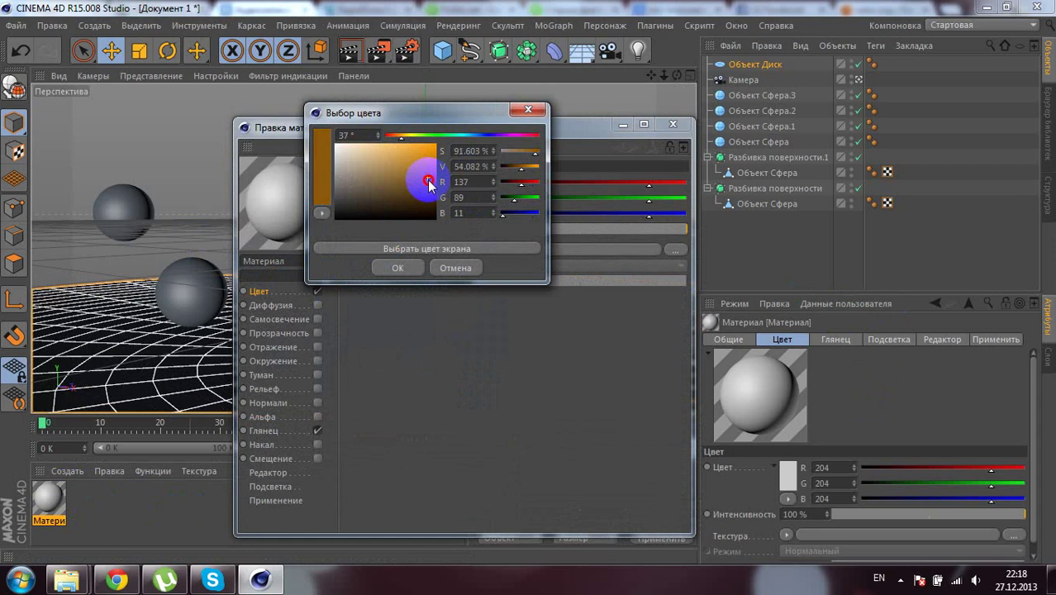
click(412, 270)
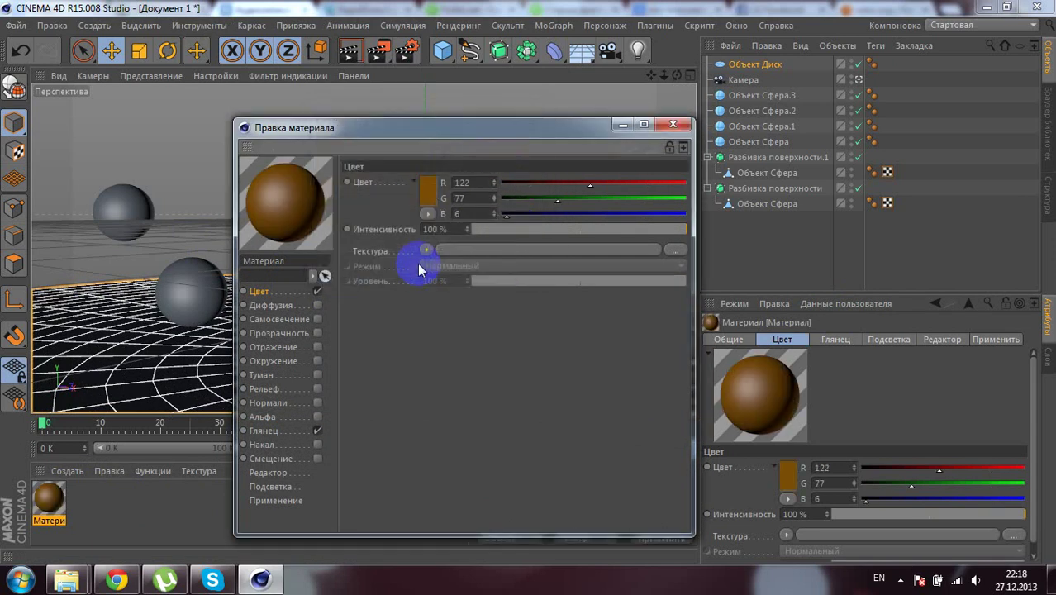
Step: Enable 27% reflection and set the specular highlight width to 22%
click(318, 347)
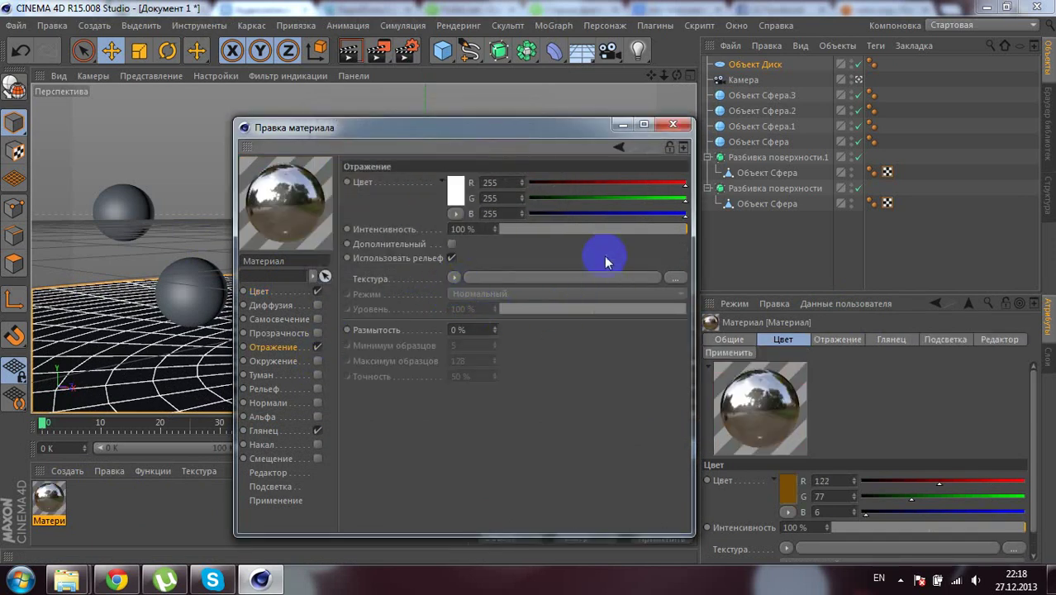
drag(605, 230, 556, 229)
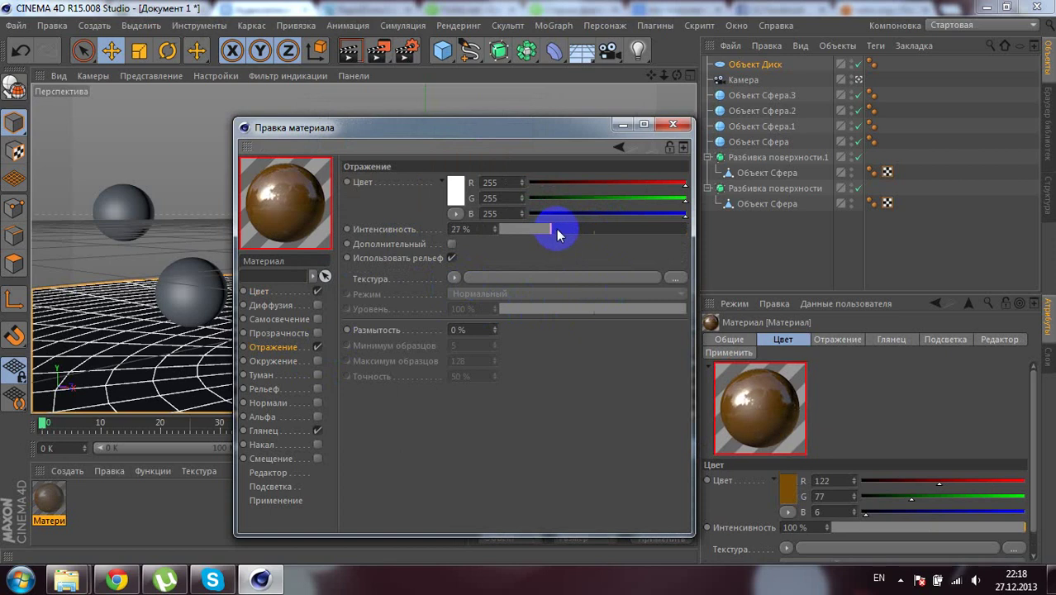
click(302, 431)
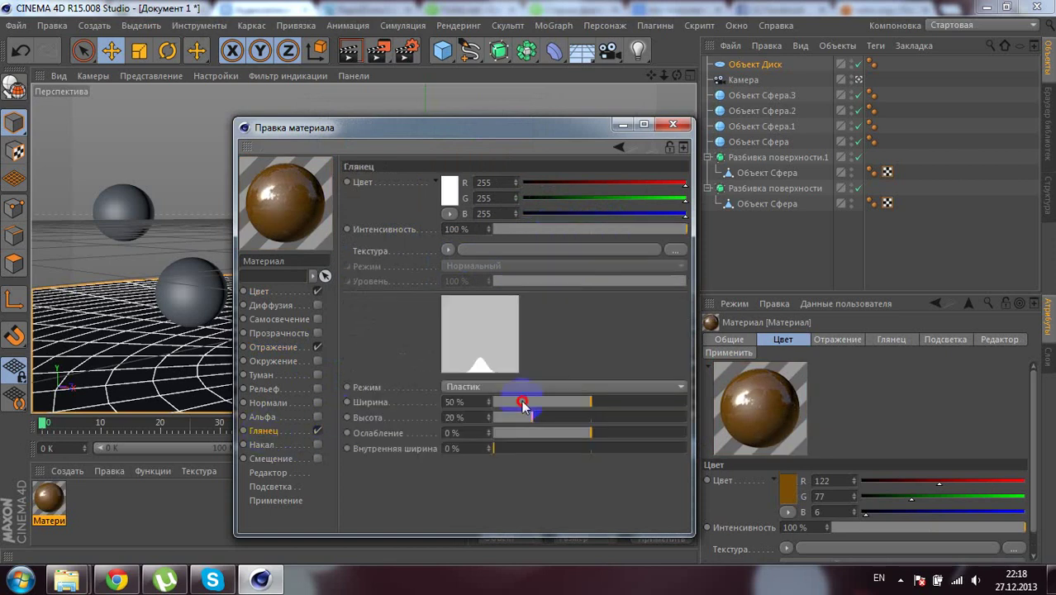
drag(523, 402, 519, 402)
drag(592, 431, 594, 432)
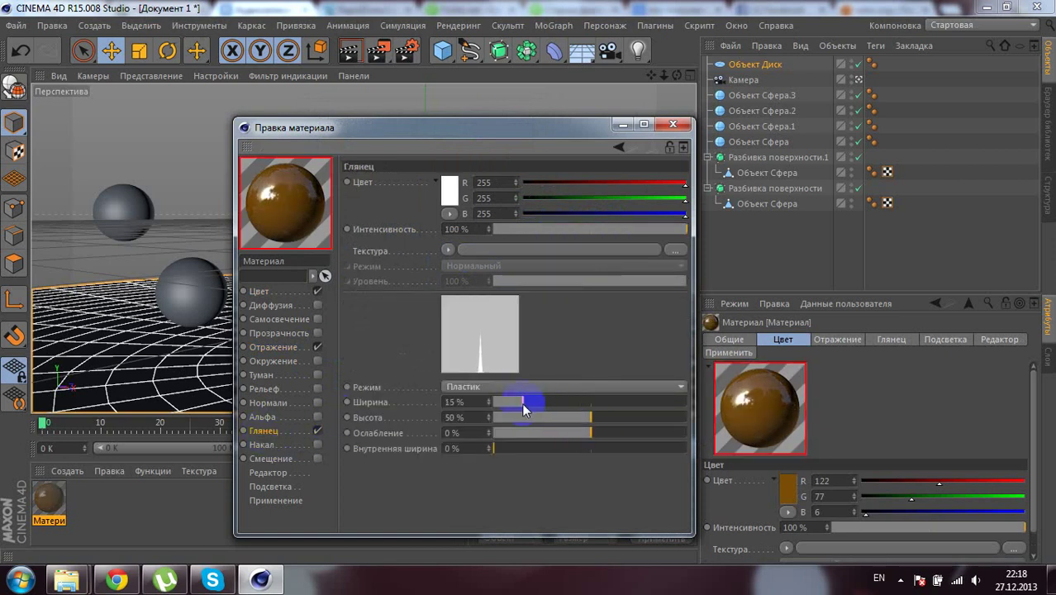
drag(522, 403, 538, 410)
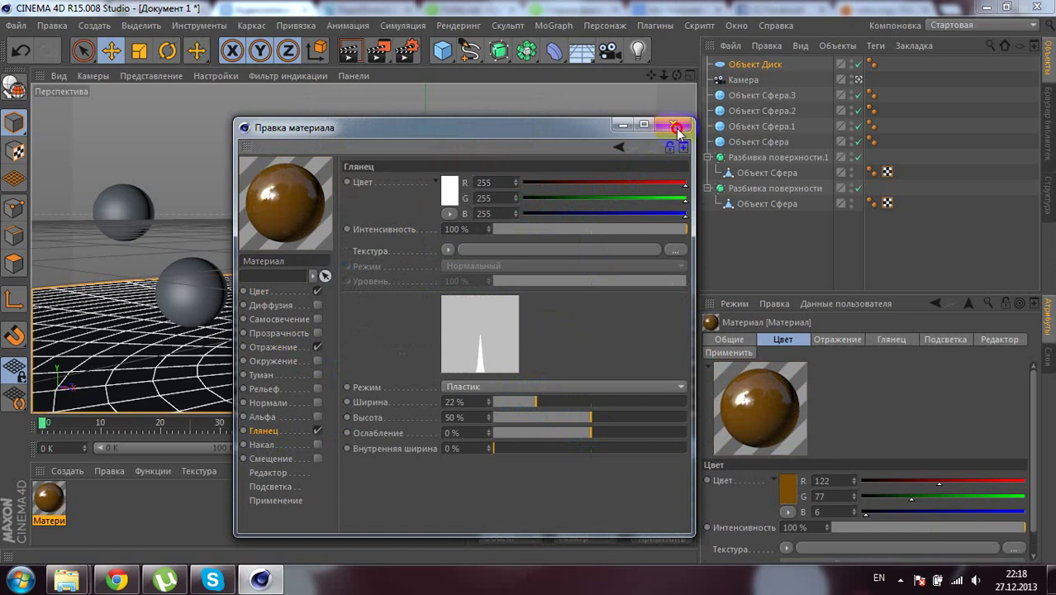
Step: Apply the brown material to the octopus head and duplicate it
click(672, 124)
drag(378, 329, 483, 207)
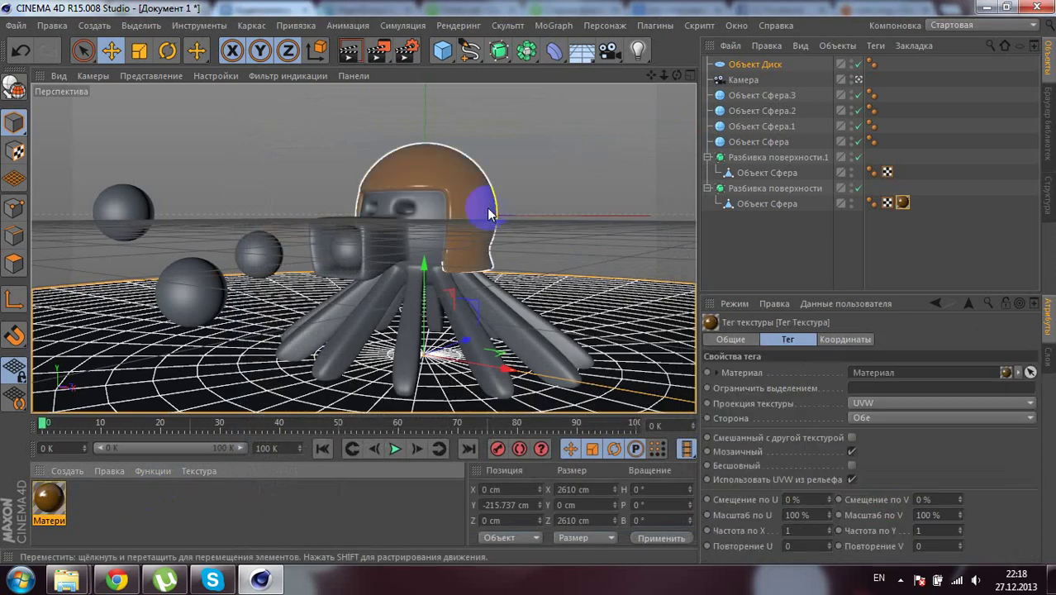
ctrl+drag(45, 510, 81, 504)
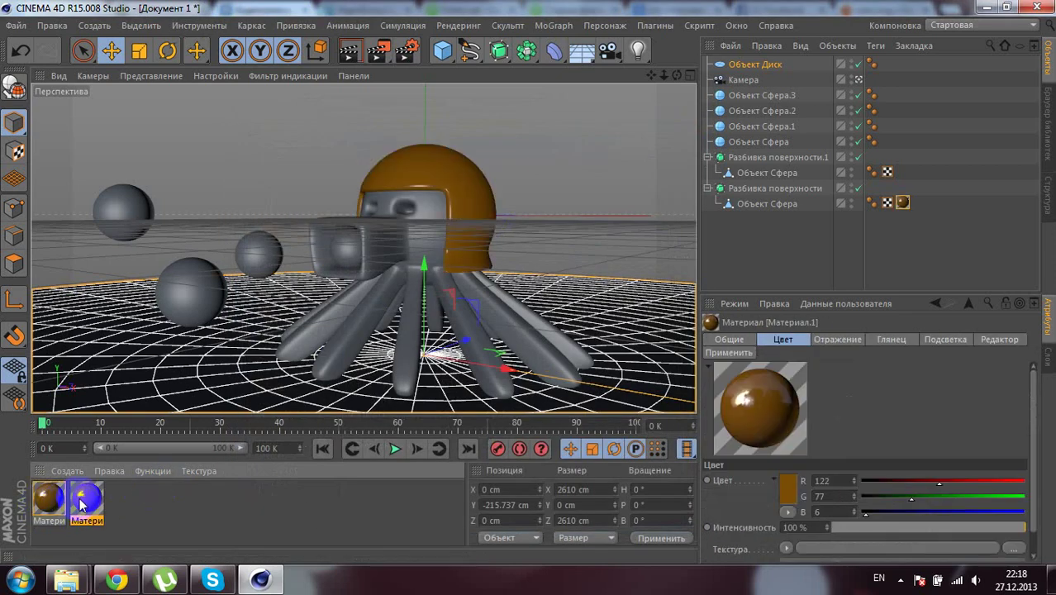
Step: Recolour Материал.1 light green (183/255/163) and apply it to the octopus body
double_click(81, 504)
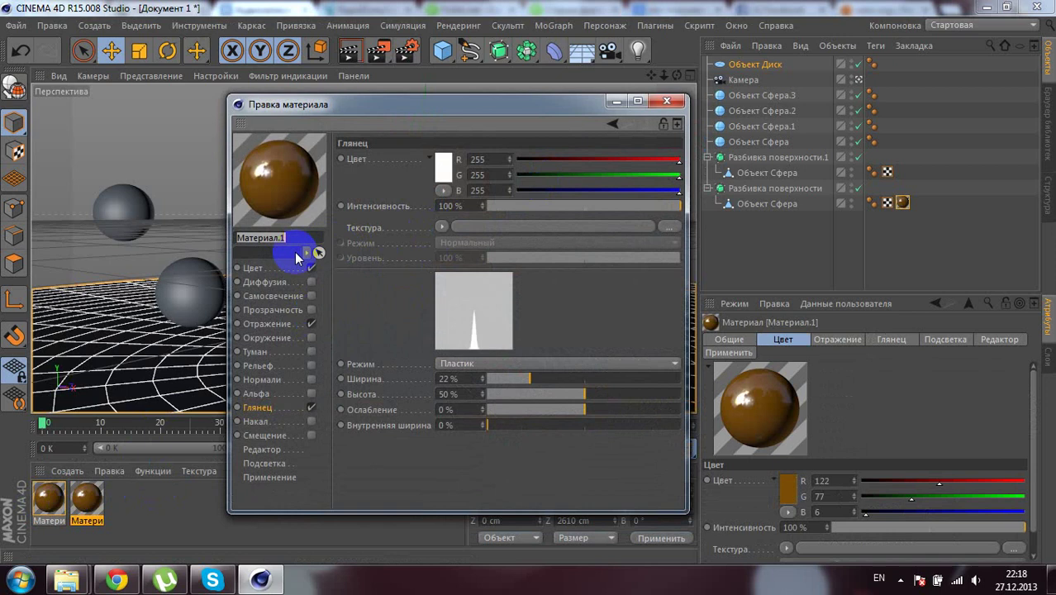
click(252, 267)
click(443, 165)
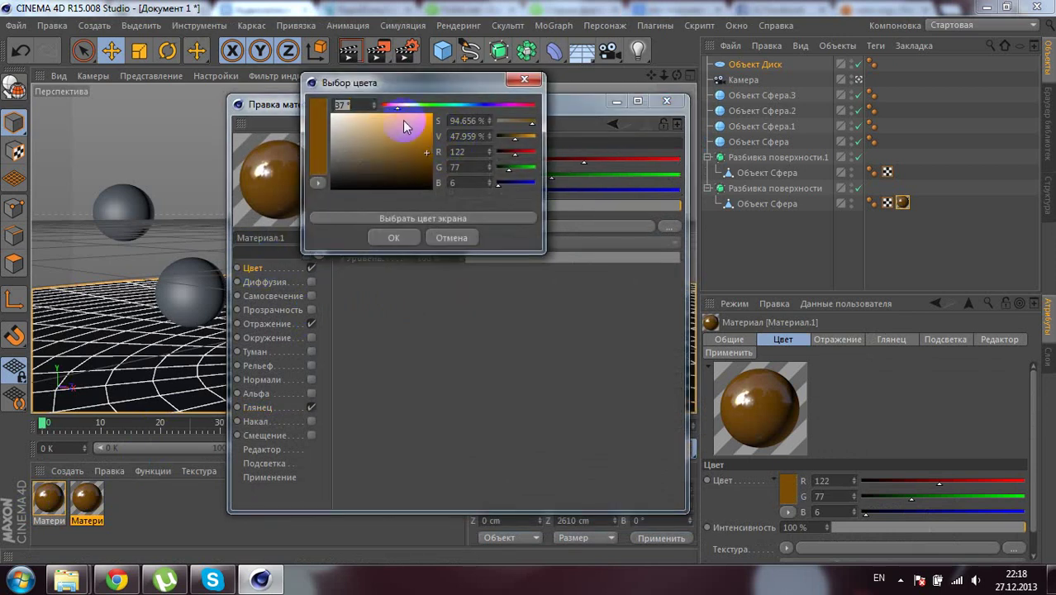
drag(382, 116, 375, 115)
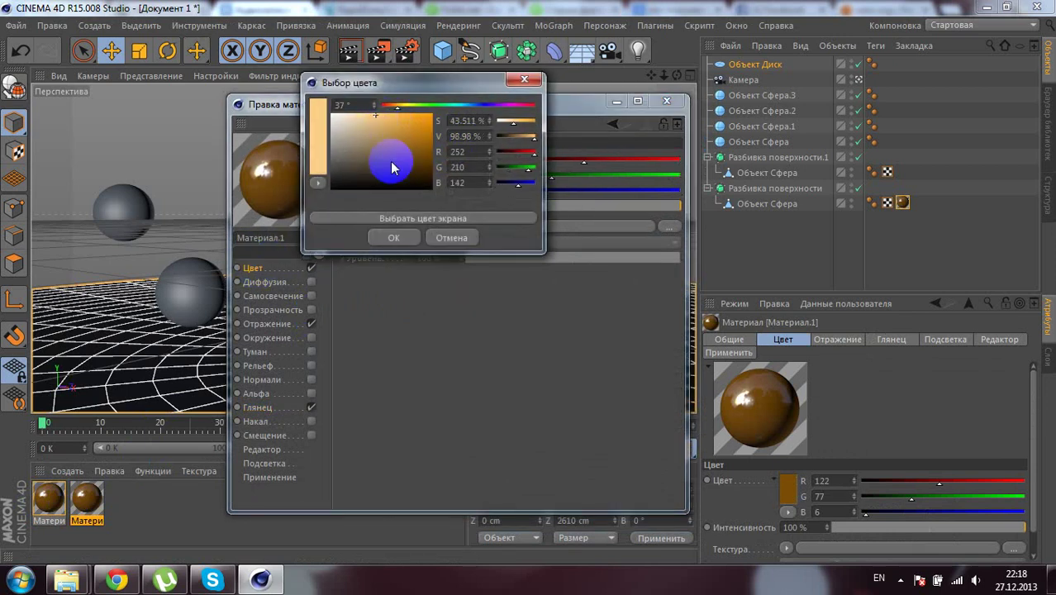
click(428, 106)
click(374, 119)
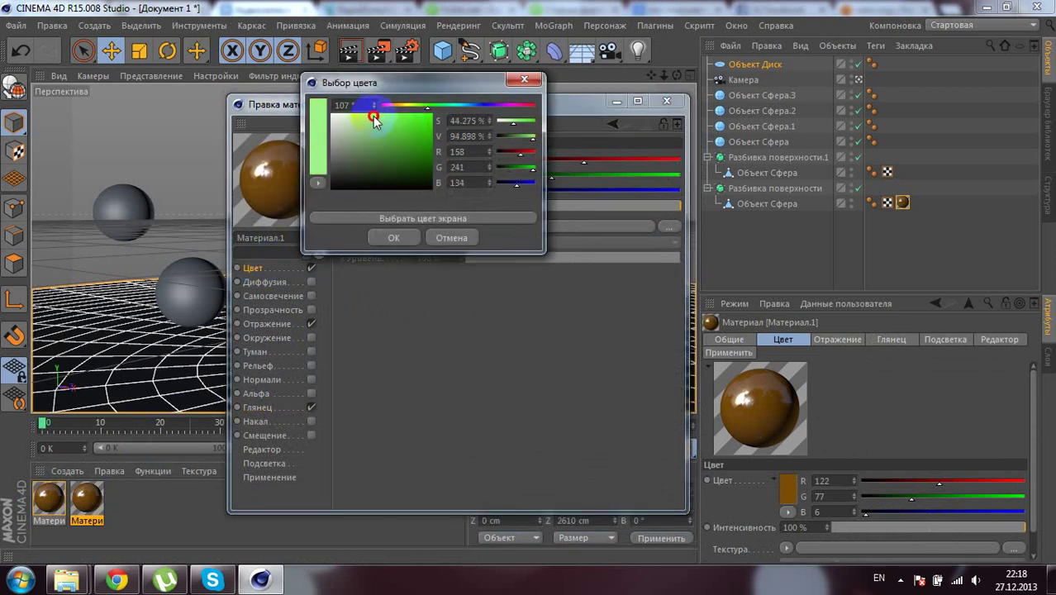
click(394, 237)
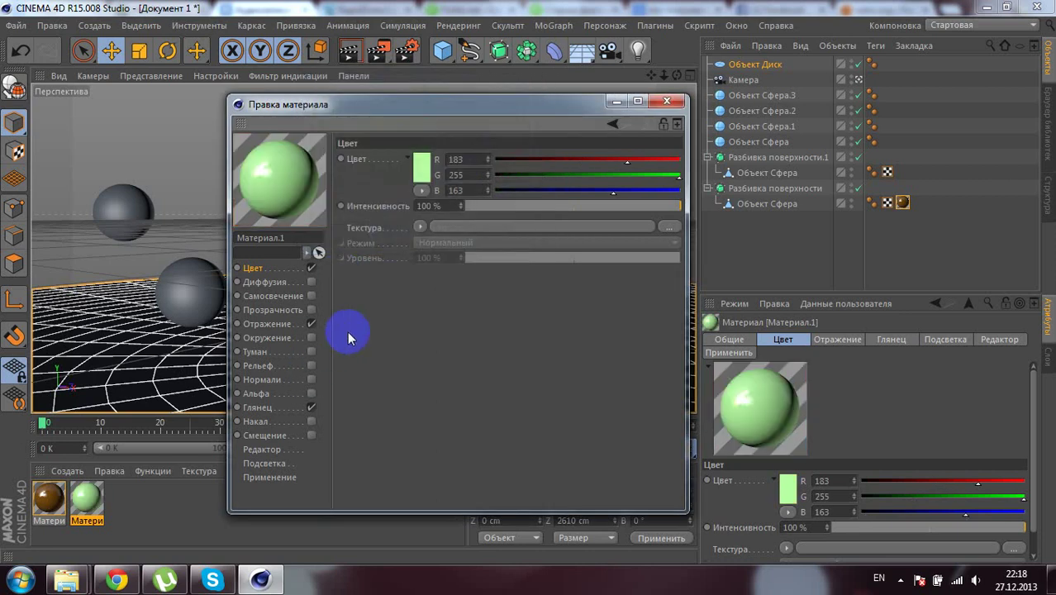
click(277, 330)
click(514, 206)
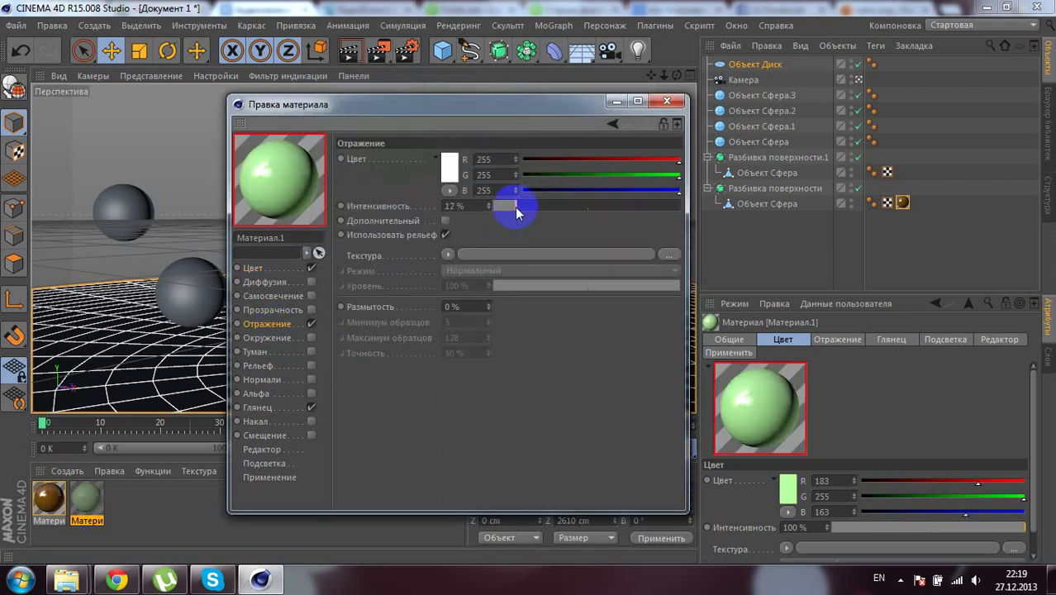
click(666, 101)
drag(349, 379, 351, 381)
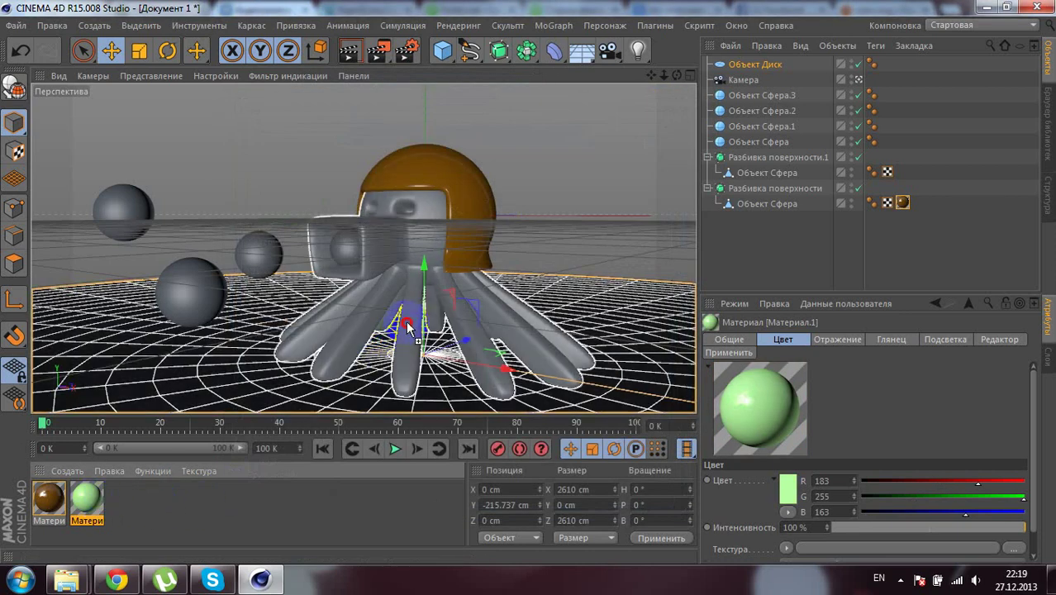
Step: Duplicate the green material and set the copy's colour to red (200/0/0)
key(ctrl+c)
key(ctrl+v)
double_click(125, 500)
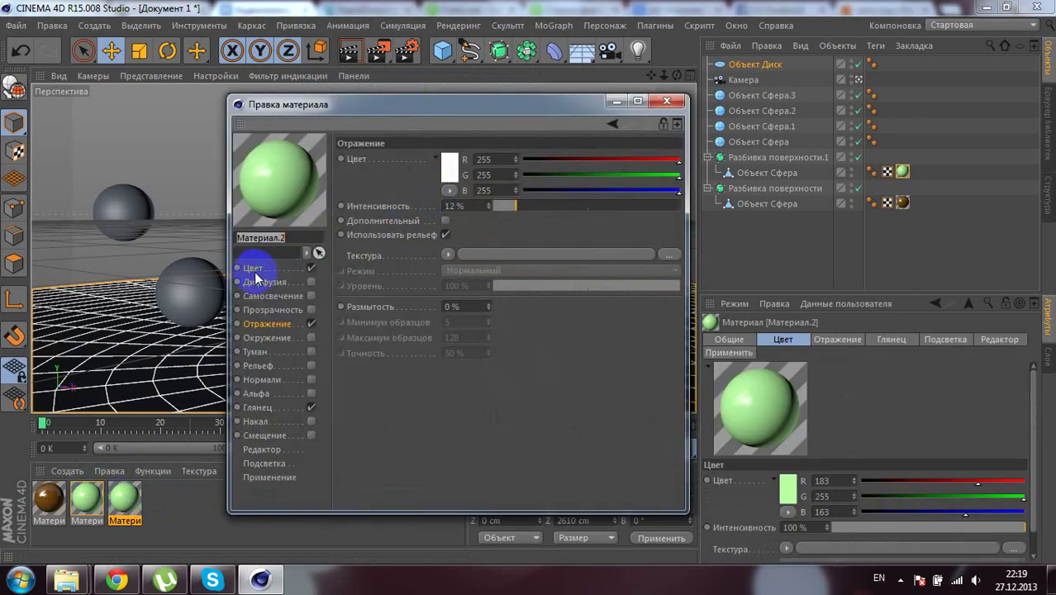
click(253, 269)
click(425, 176)
click(424, 169)
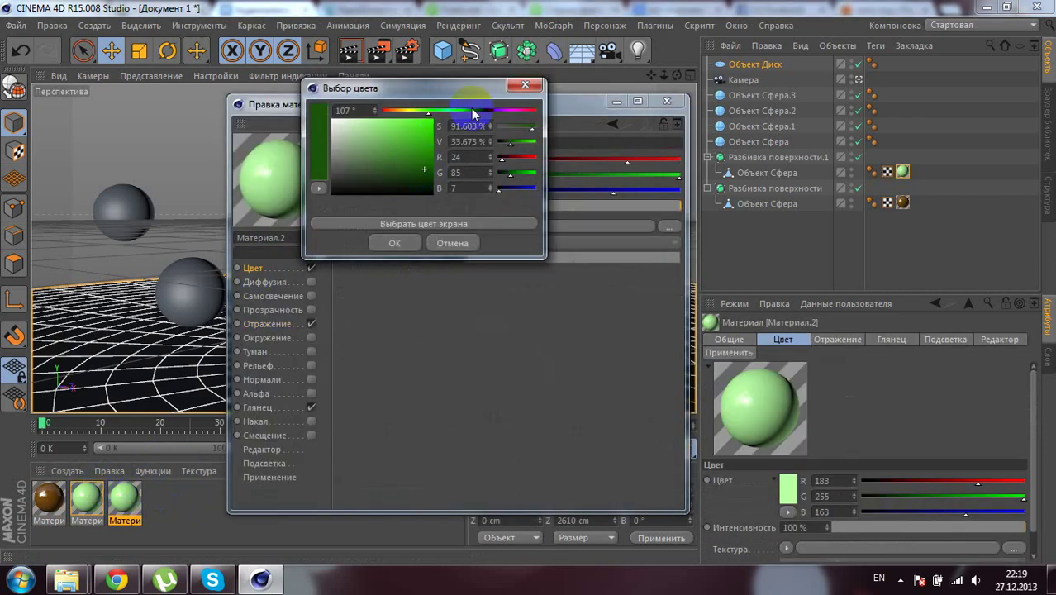
click(526, 113)
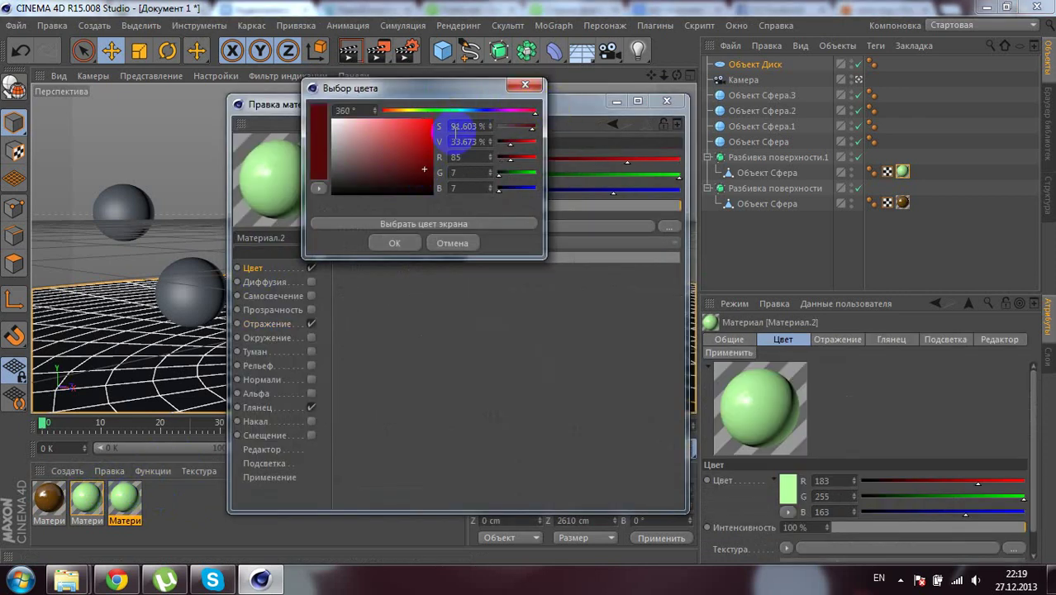
drag(425, 130, 438, 140)
click(403, 242)
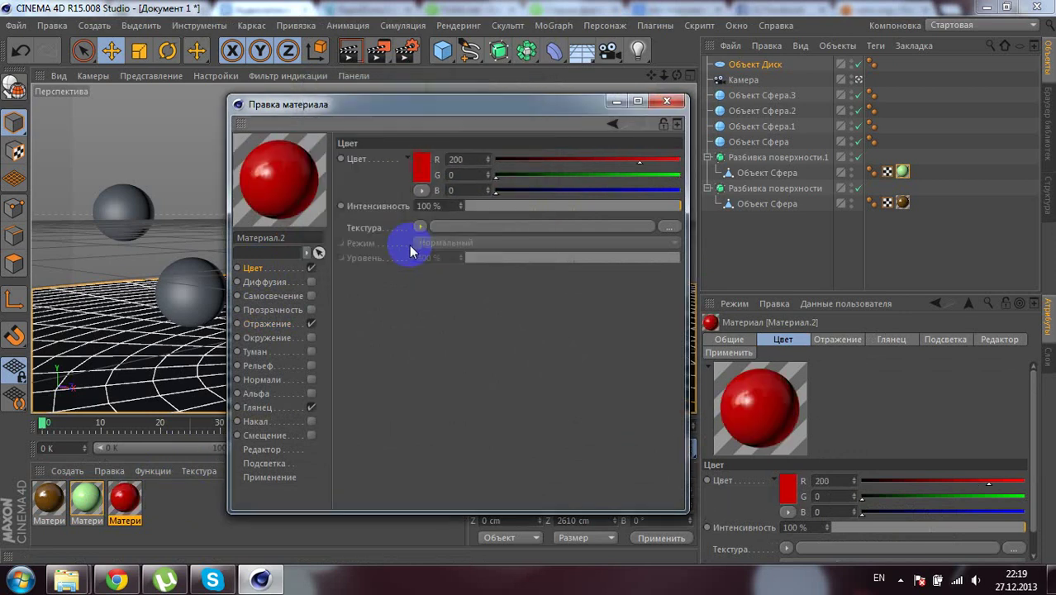
click(666, 102)
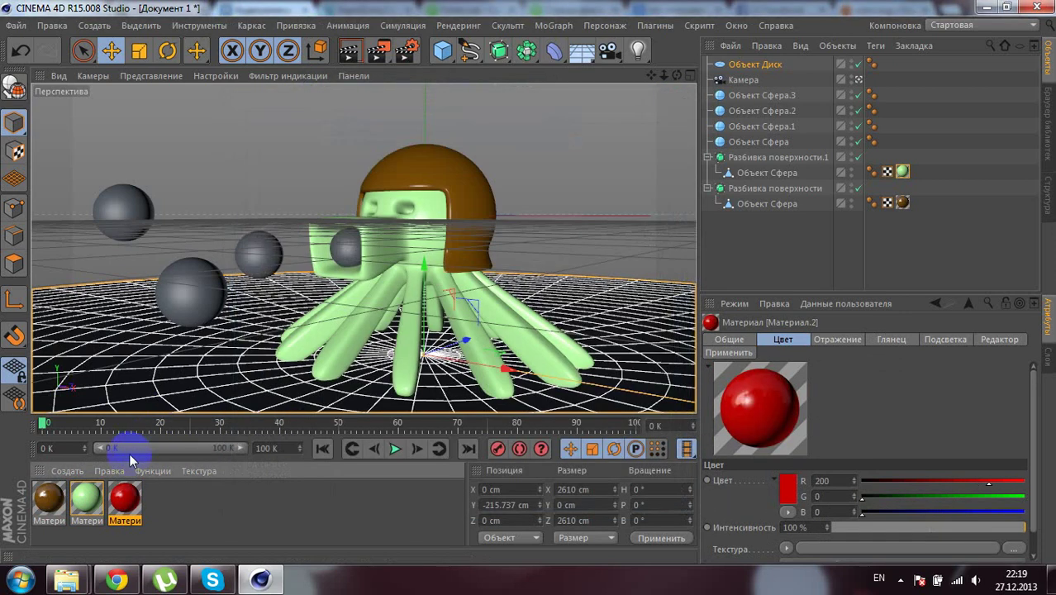
Step: Apply the red material to all four loose spheres at once
click(195, 298)
shift+click(260, 258)
shift+click(335, 252)
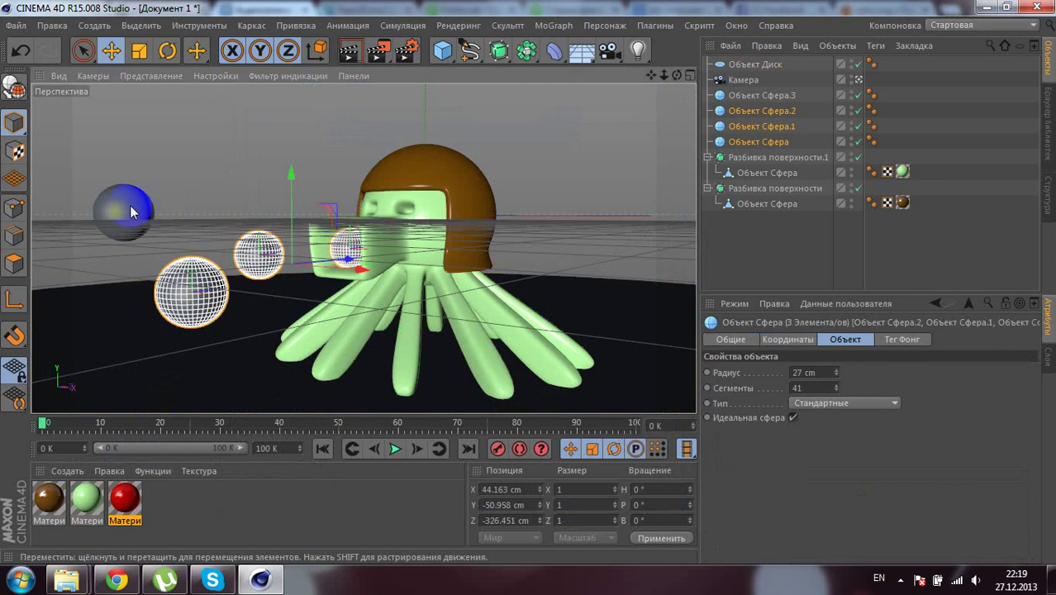
shift+click(122, 211)
drag(125, 500, 124, 208)
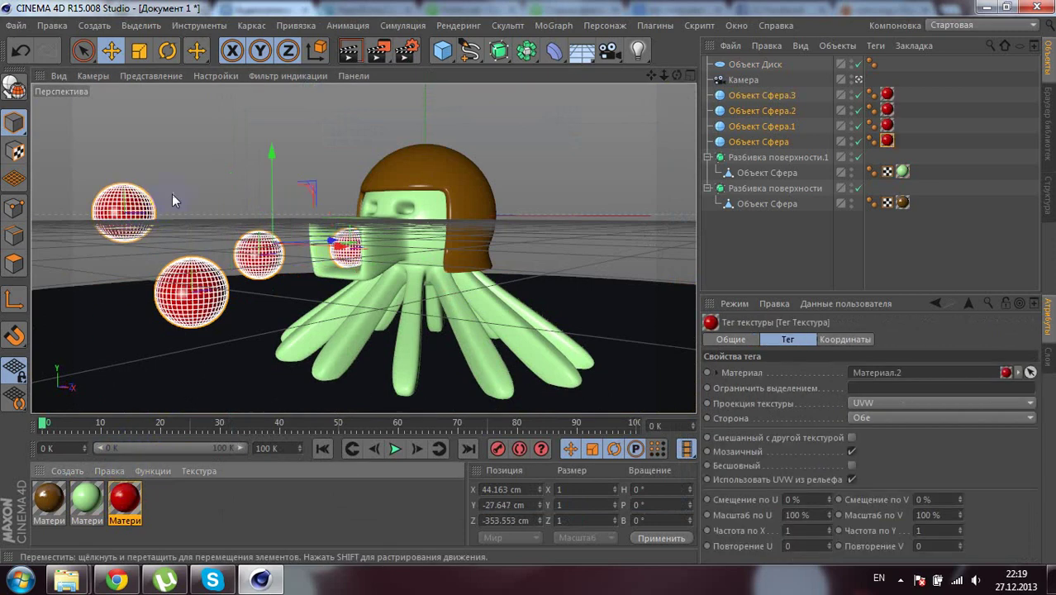
click(190, 153)
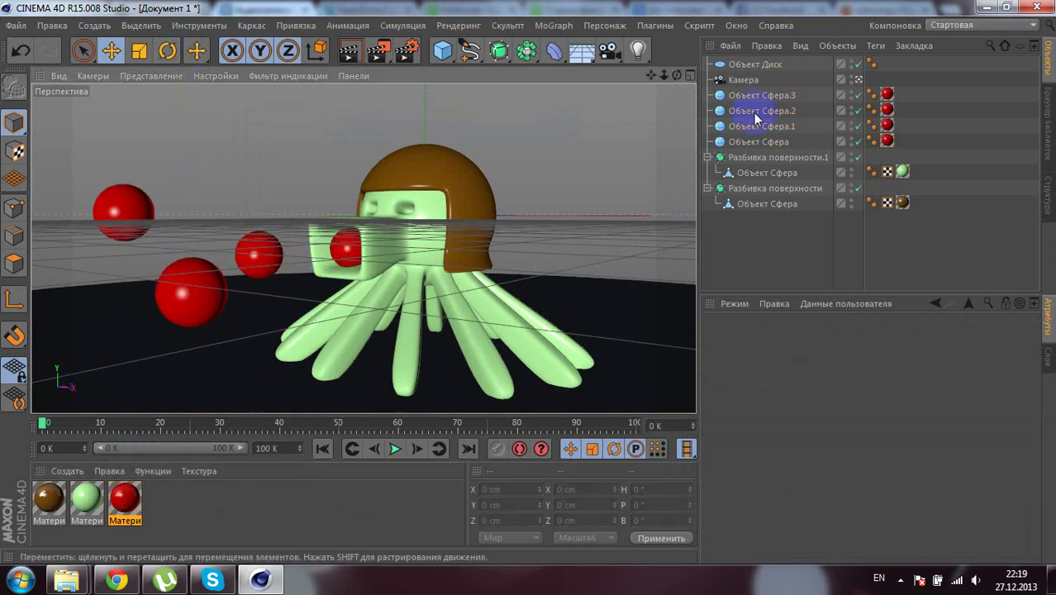
click(818, 95)
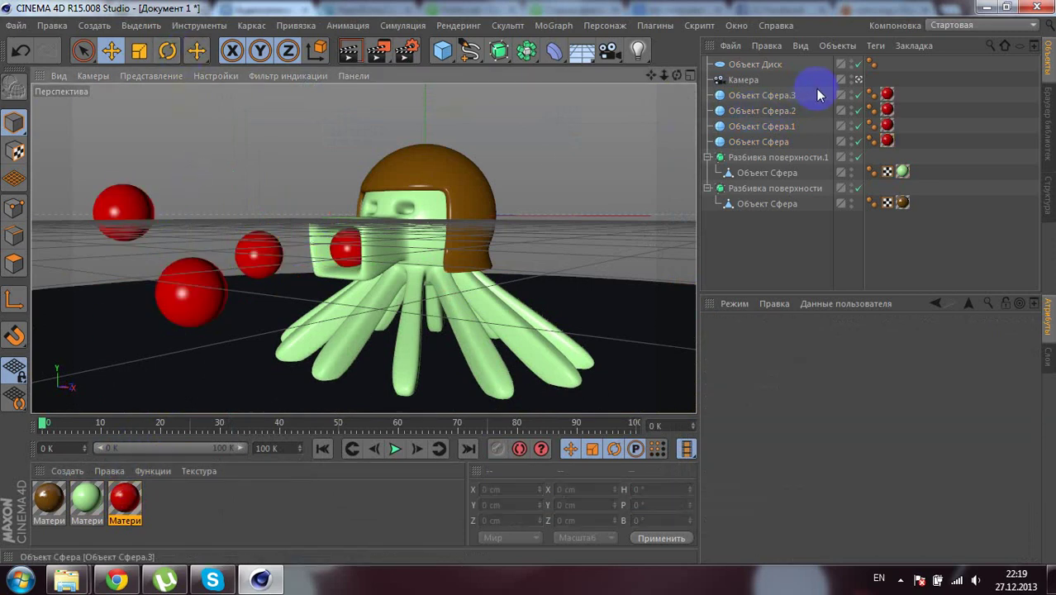
Step: Add a plane, raise it above the octopus and scale it to about 663 by 607 cm
click(858, 79)
alt+drag(662, 167, 472, 72)
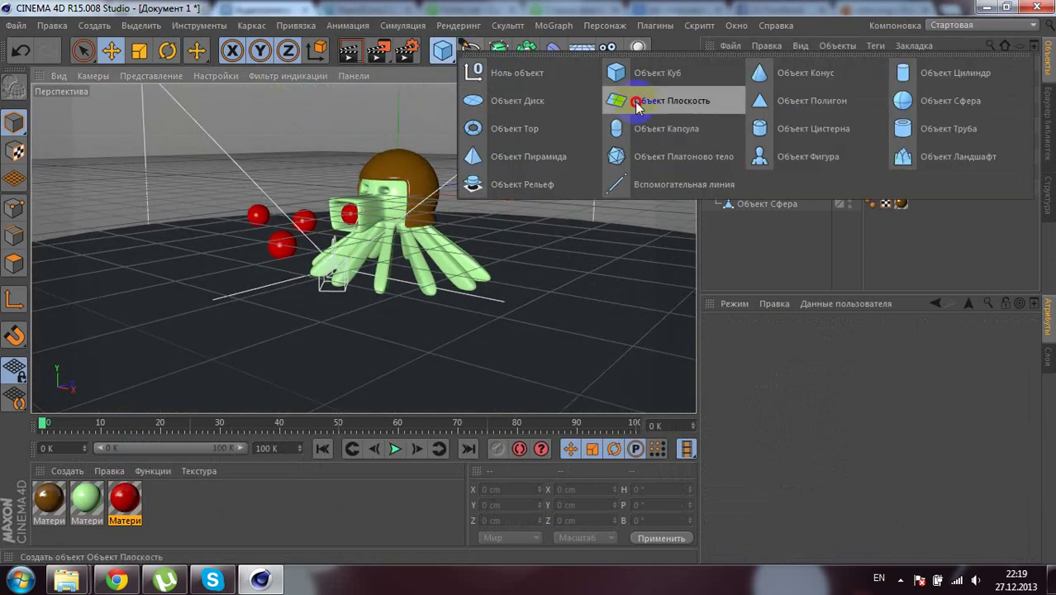
drag(443, 50, 632, 102)
scroll(439, 165, down, 5)
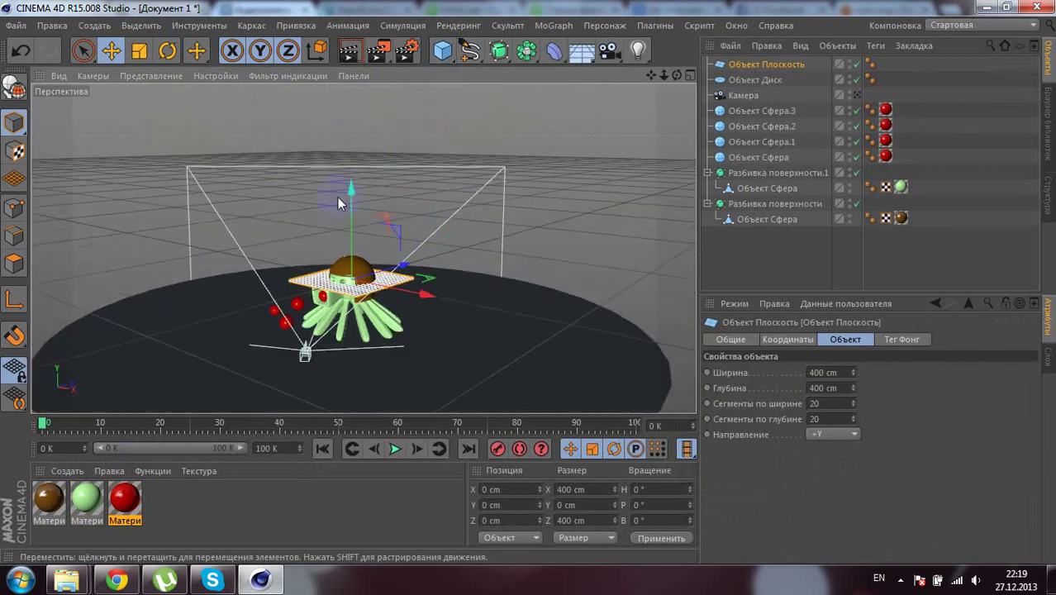
mouse_move(357, 220)
mouse_down()
mouse_move(357, 100)
mouse_move(361, 138)
mouse_move(355, 116)
mouse_up()
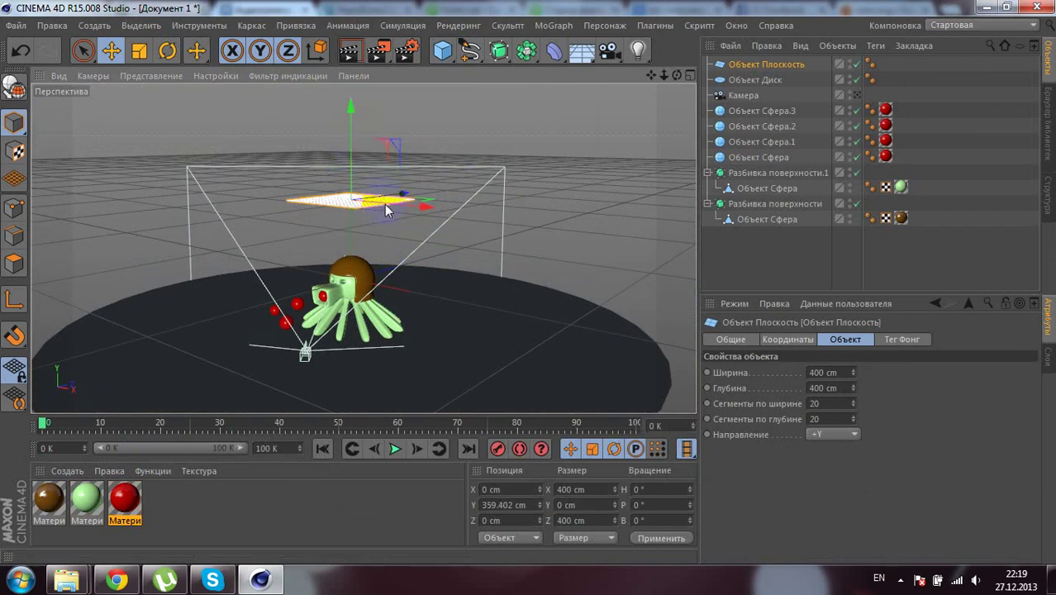
mouse_move(419, 208)
mouse_down()
mouse_move(498, 235)
mouse_move(441, 172)
mouse_up()
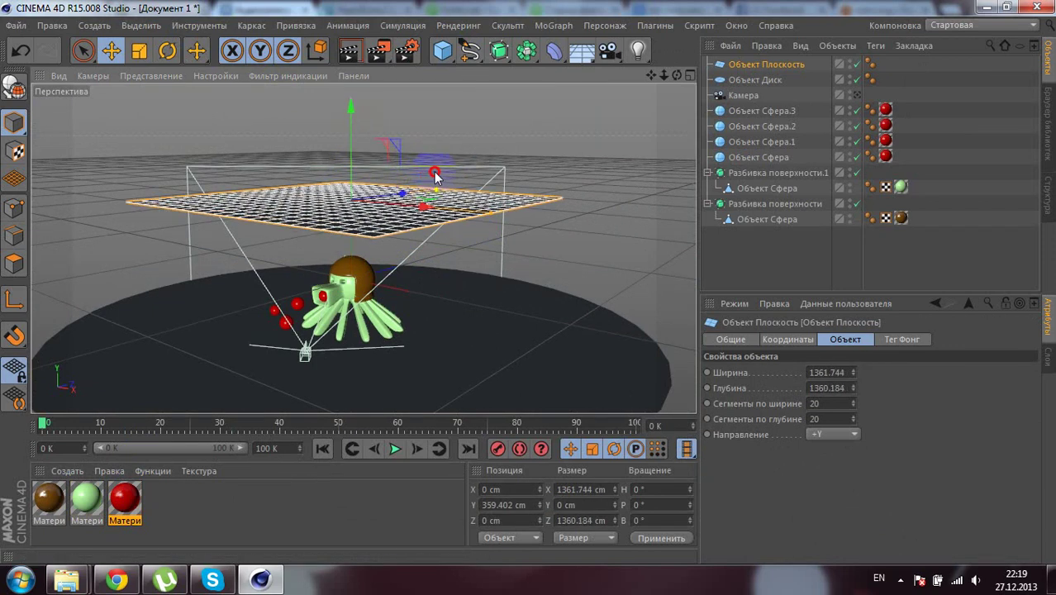
key(ctrl+z)
key(ctrl+z)
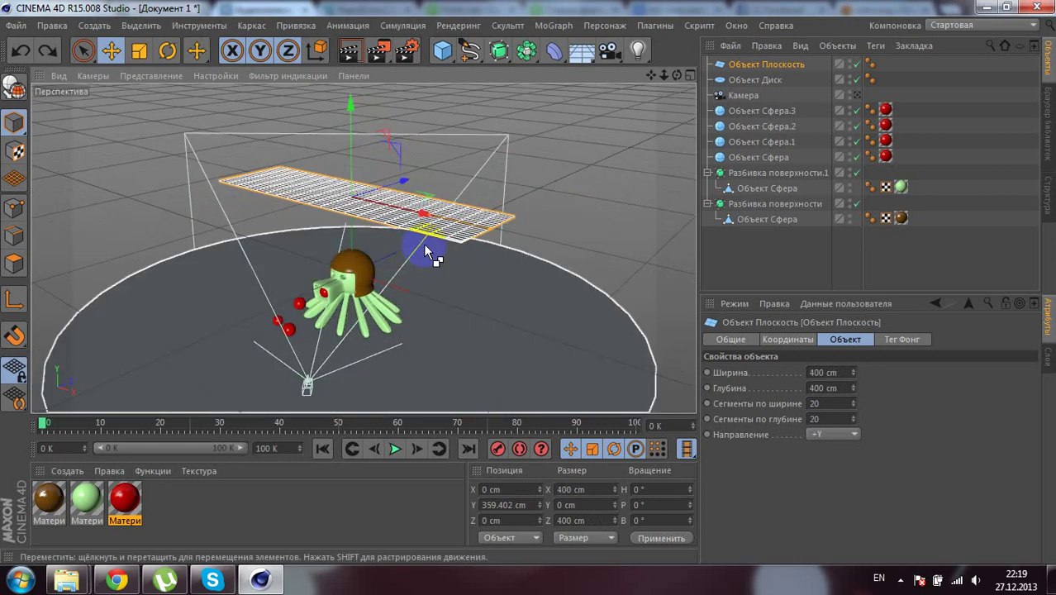
mouse_move(391, 209)
mouse_down()
mouse_move(396, 188)
mouse_move(463, 140)
mouse_up()
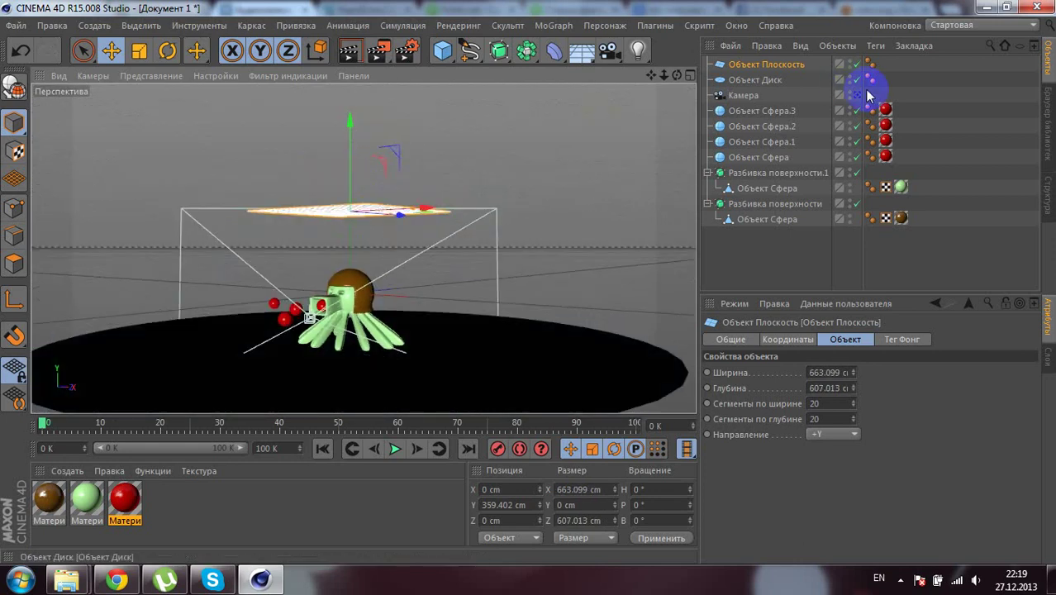
click(858, 95)
click(858, 95)
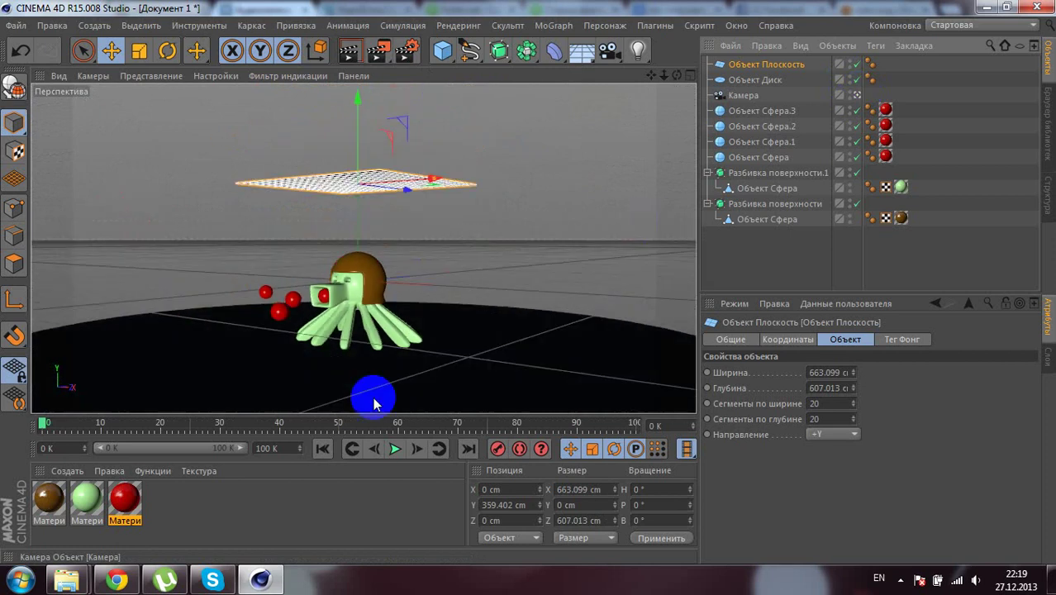
Step: Create a luminance-only white material, apply it to the plane, and add a light
double_click(186, 516)
double_click(51, 504)
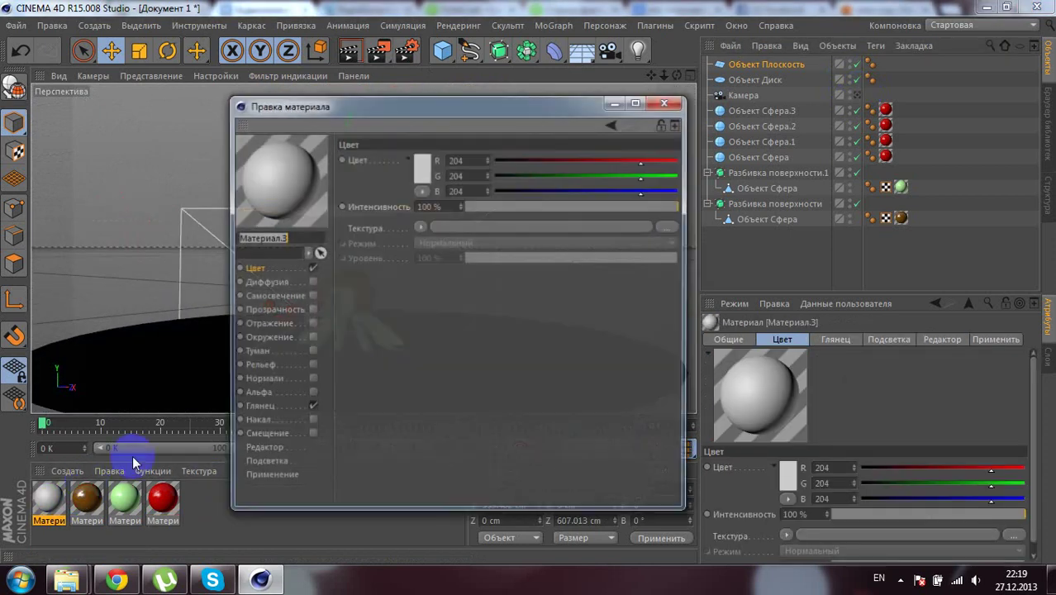
click(310, 296)
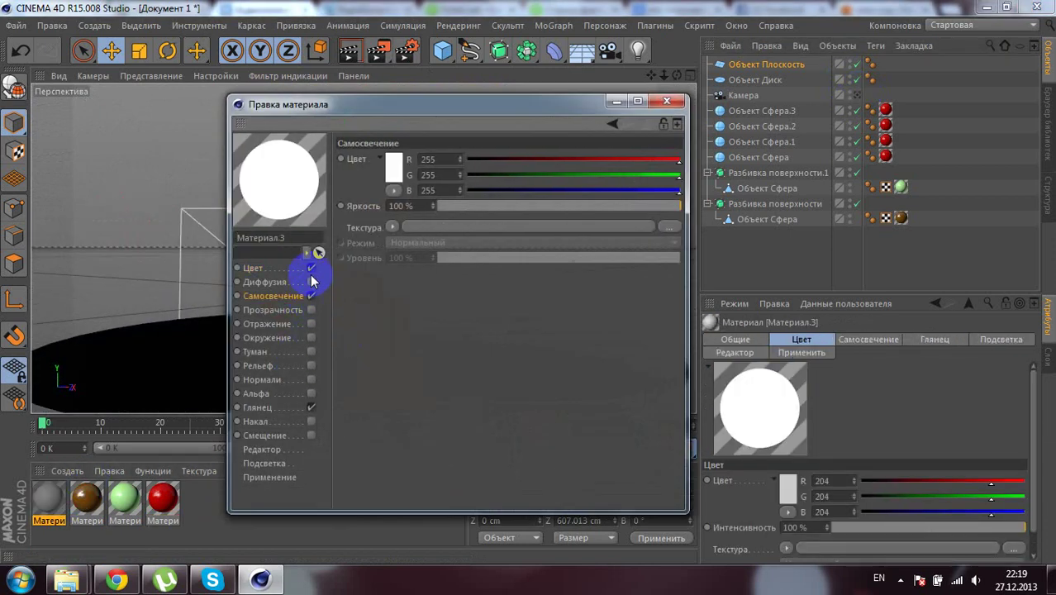
click(310, 268)
click(310, 407)
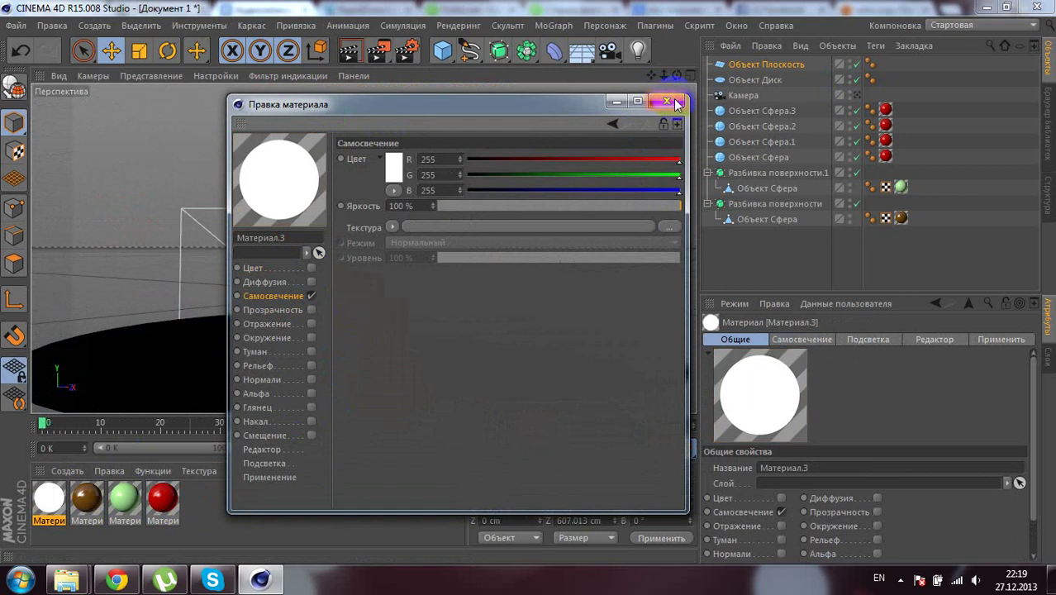
click(667, 101)
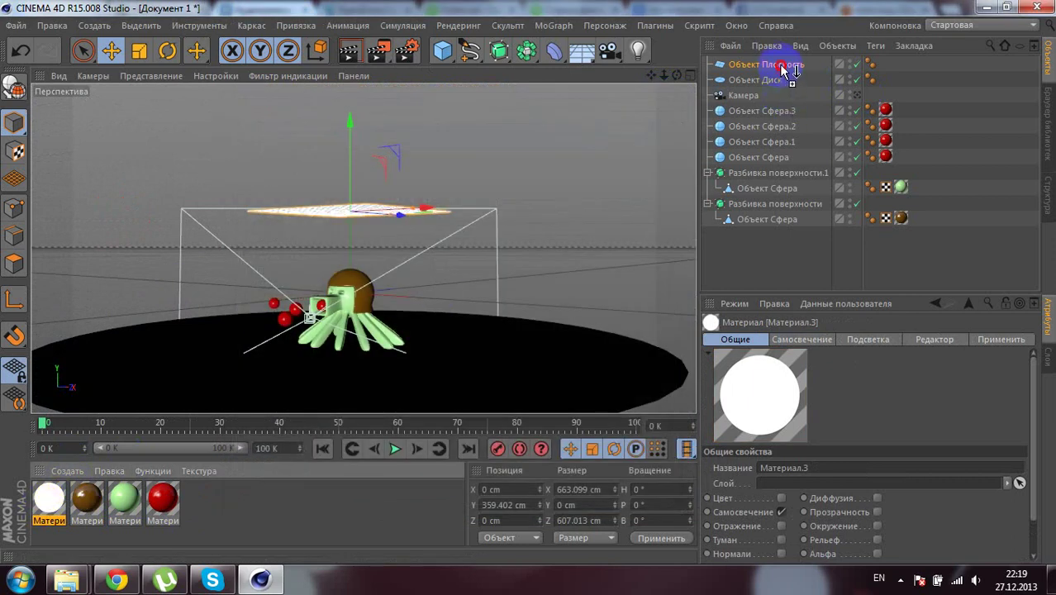
drag(782, 67, 783, 66)
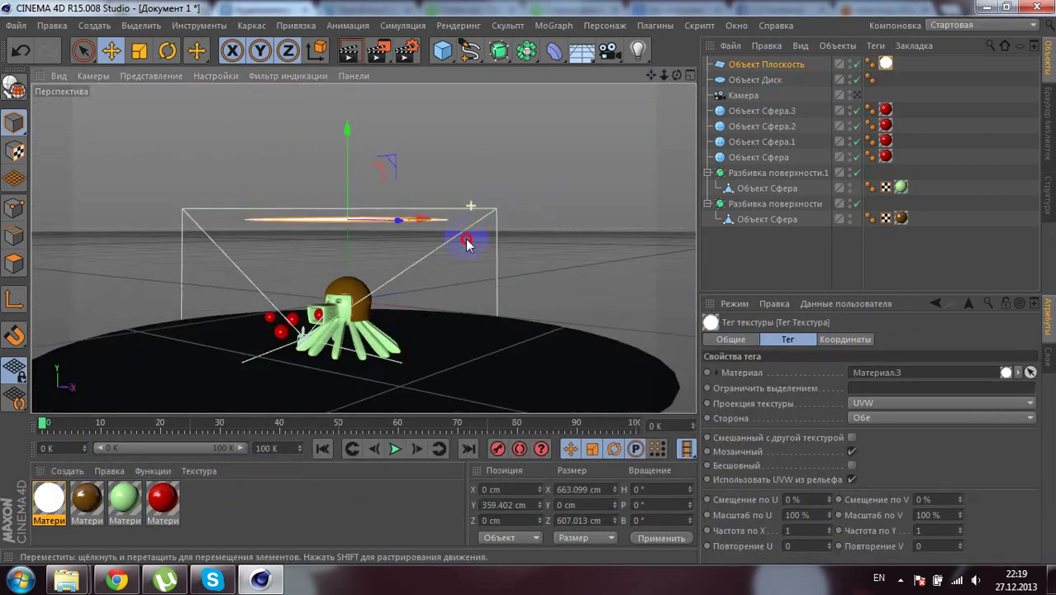
click(638, 50)
Step: Move the light up and left to -1185/632/-1531 cm with Поверхностная (area) shadows
scroll(427, 271, down, 3)
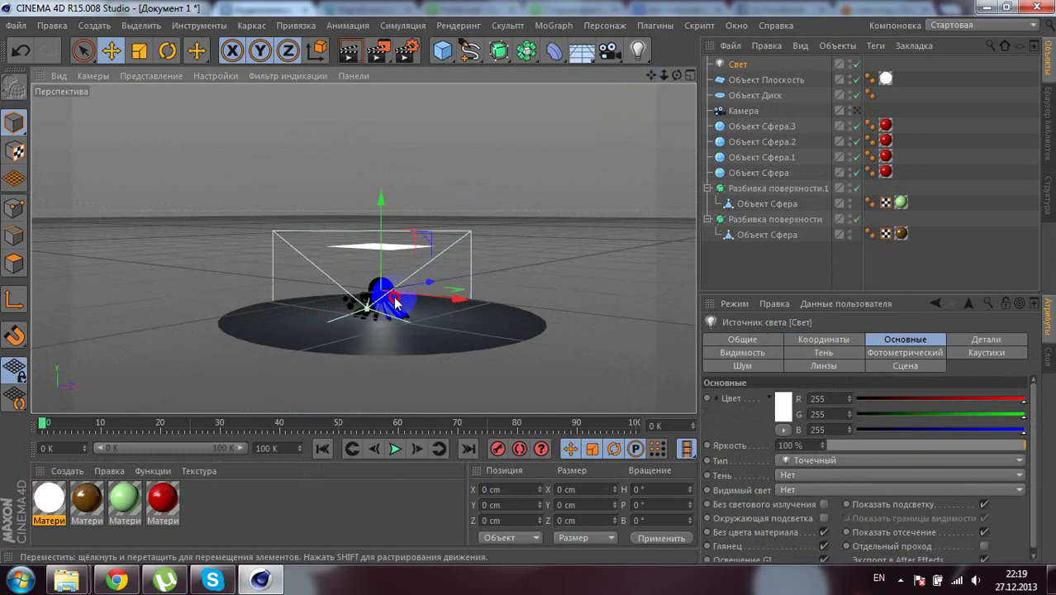
mouse_move(427, 271)
alt+mouse_down()
mouse_move(451, 281)
mouse_move(277, 306)
mouse_move(170, 296)
mouse_move(273, 347)
mouse_move(299, 405)
mouse_move(36, 295)
alt+mouse_up()
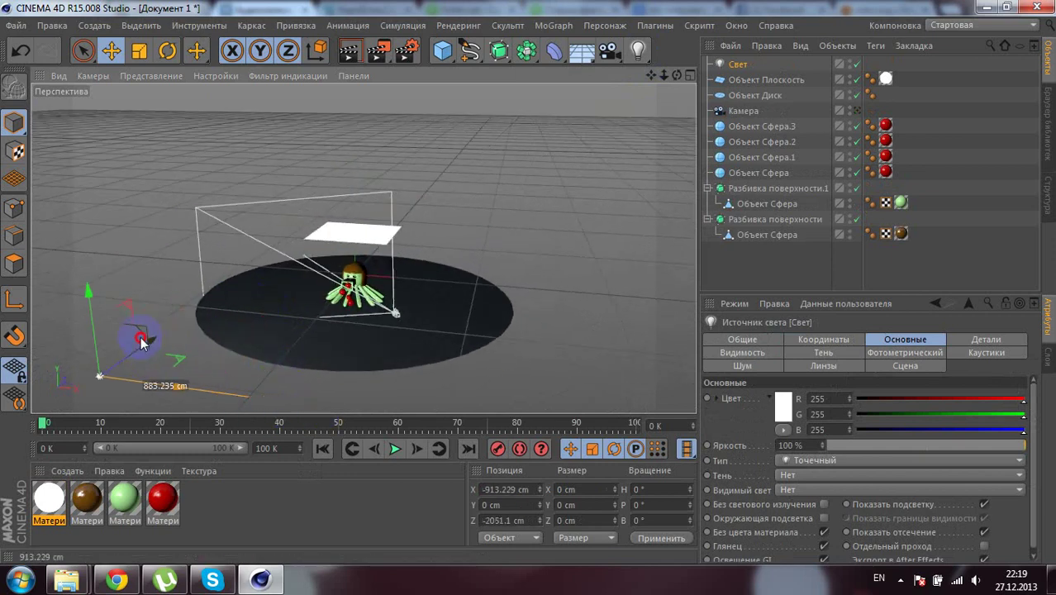
mouse_move(39, 220)
mouse_down()
mouse_move(42, 177)
mouse_move(224, 233)
mouse_move(266, 222)
mouse_up()
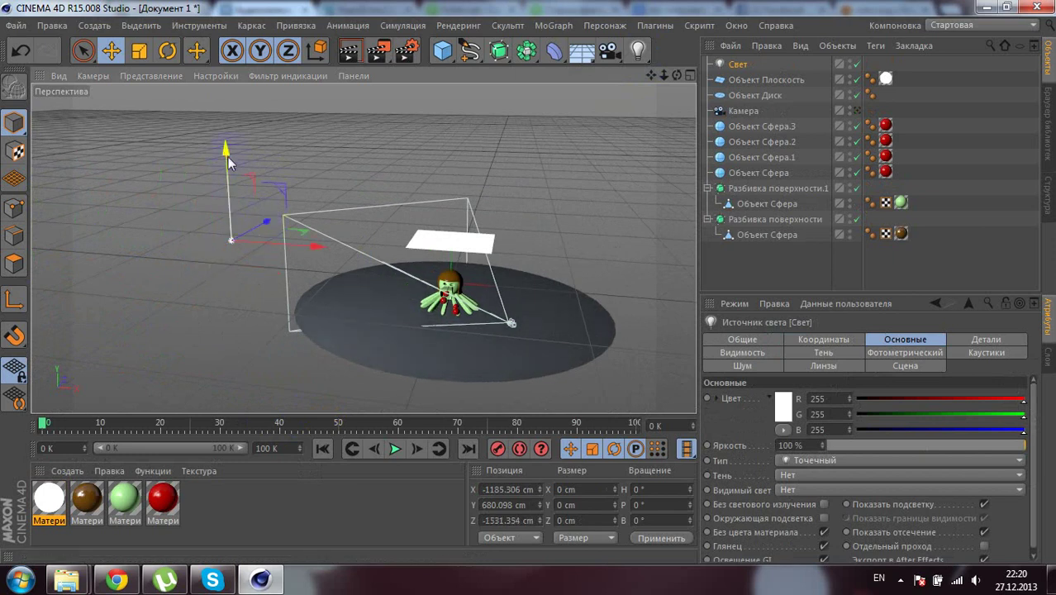
click(808, 475)
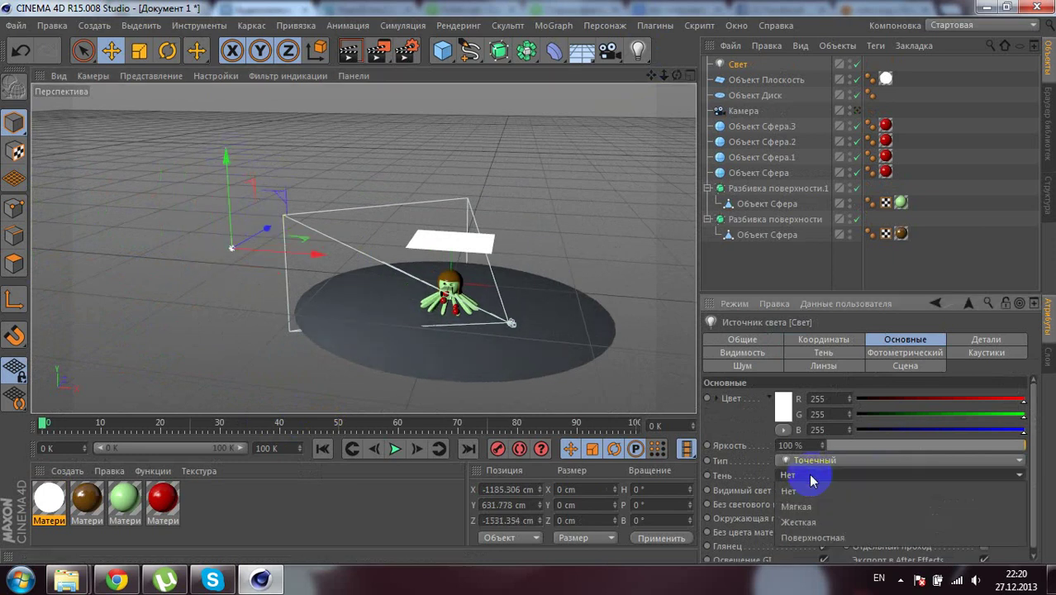
click(815, 538)
alt+drag(547, 325, 865, 120)
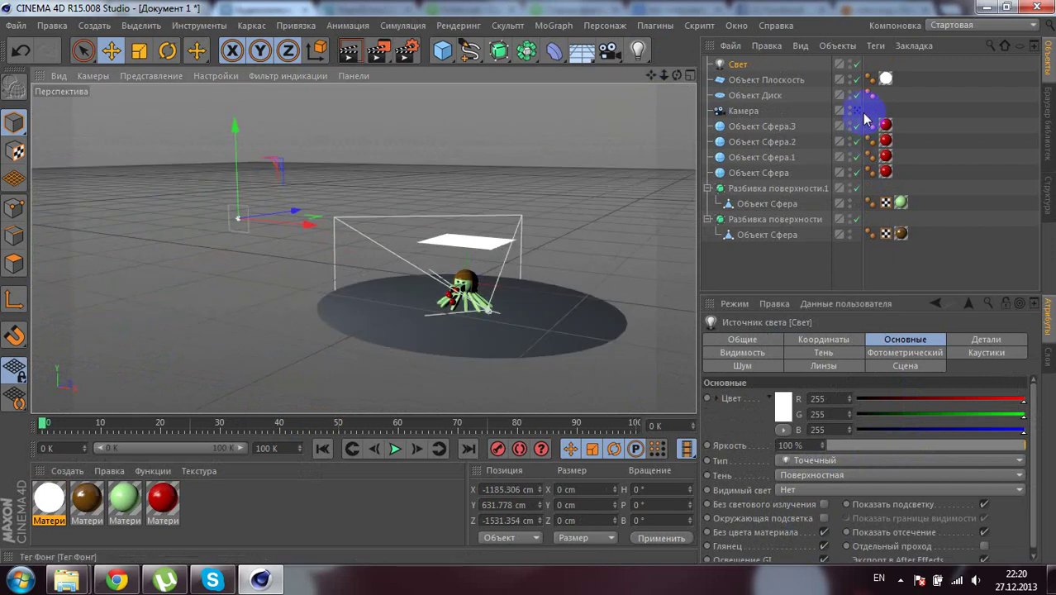
Step: Switch to the scene camera and run a Ctrl+R viewport test render, then clear it
click(858, 111)
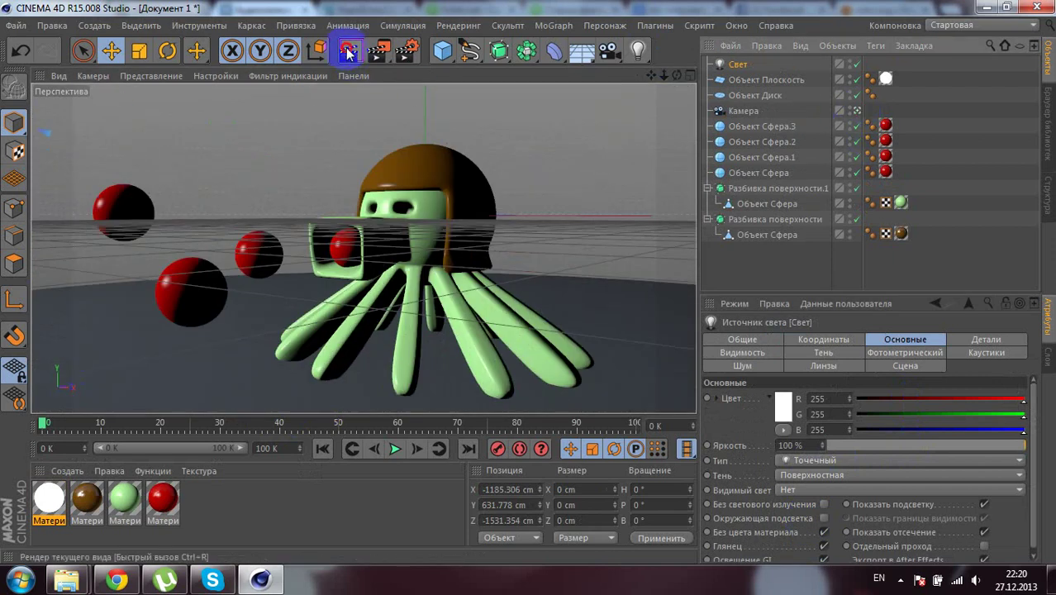
key(ctrl+r)
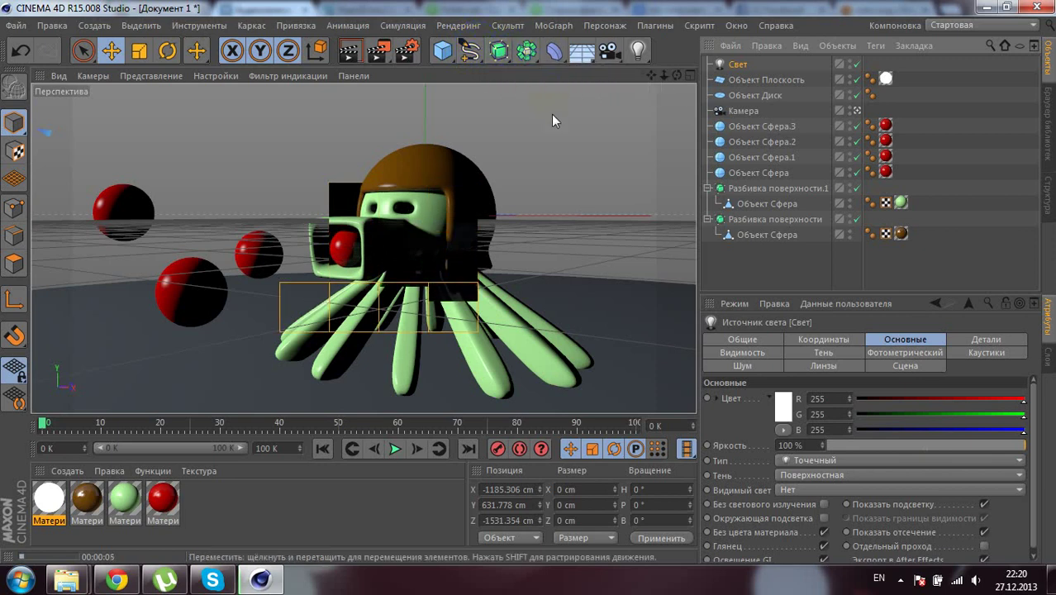
click(463, 224)
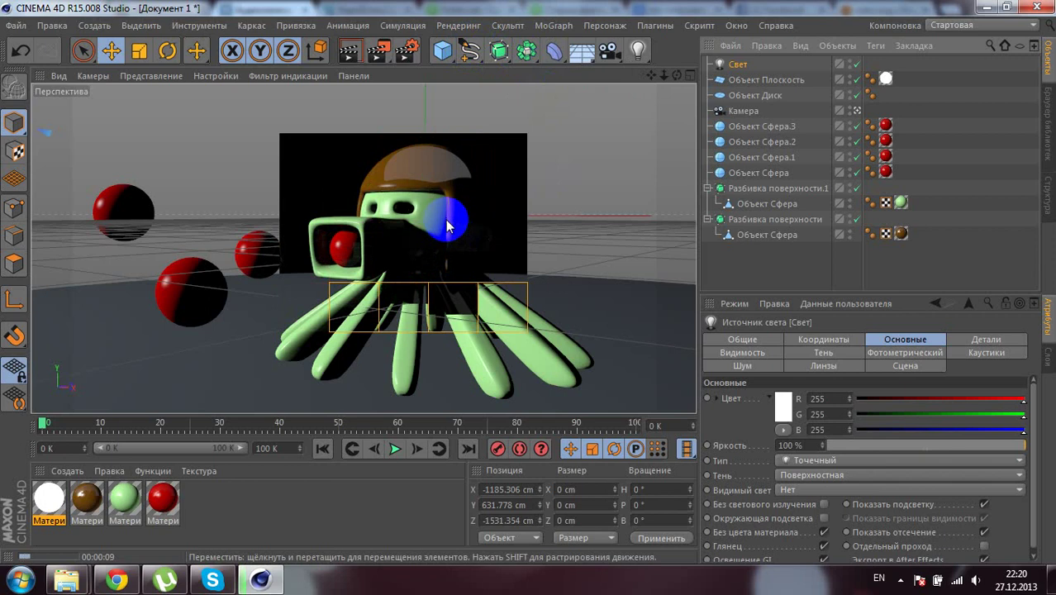
click(514, 206)
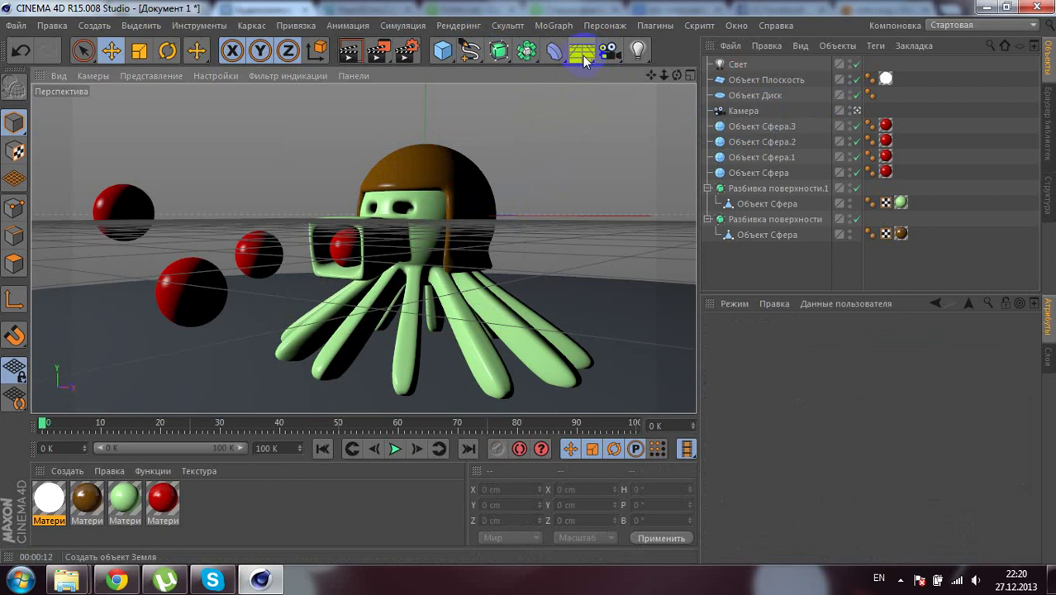
Step: Delete the accidentally added Background environment object
mouse_move(582, 55)
mouse_down()
mouse_move(673, 174)
mouse_move(669, 184)
mouse_up()
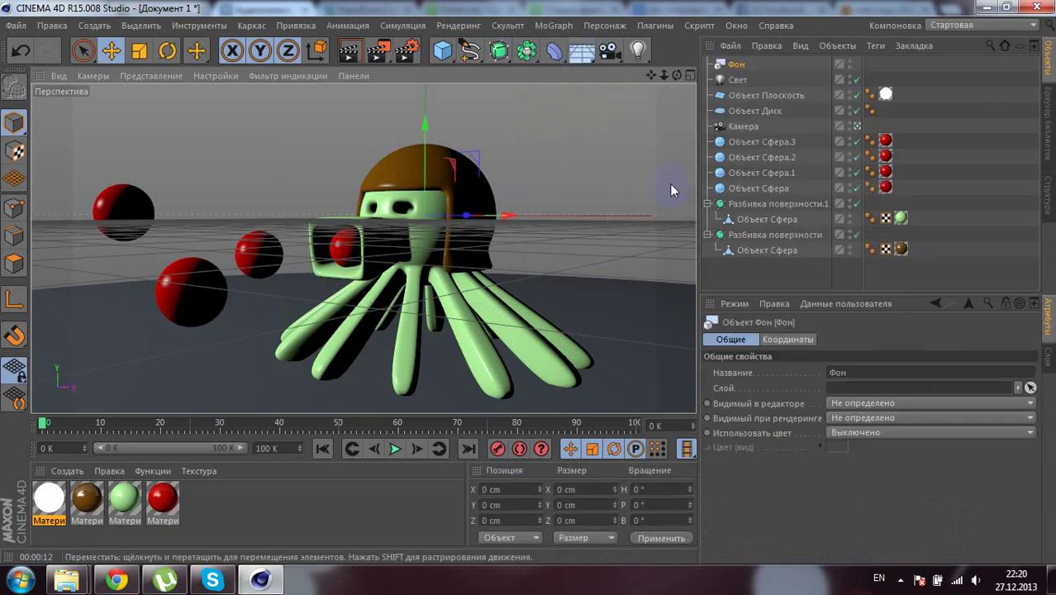
right_click(738, 72)
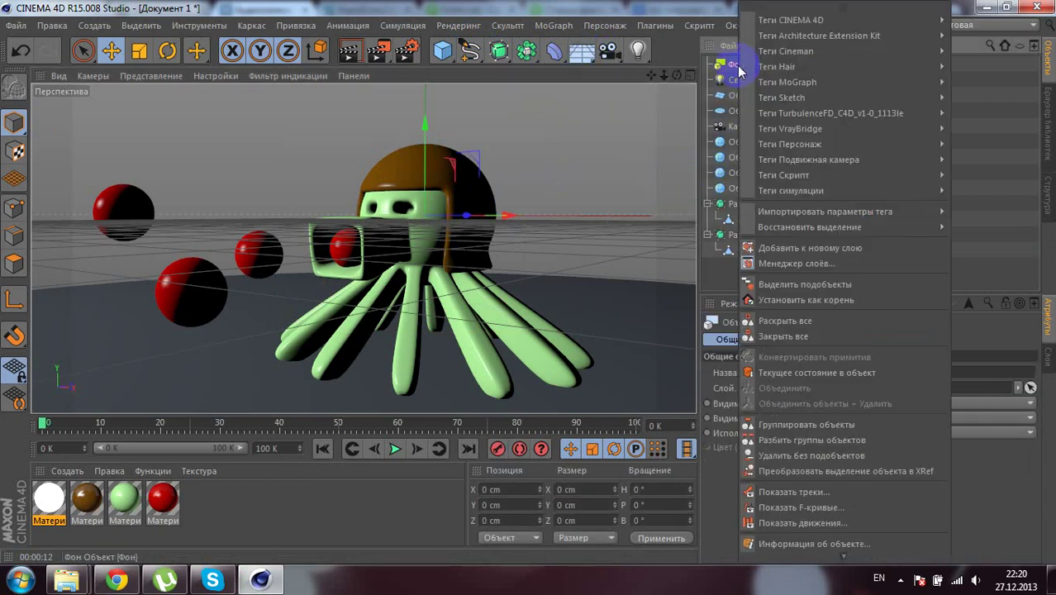
click(735, 66)
key(Delete)
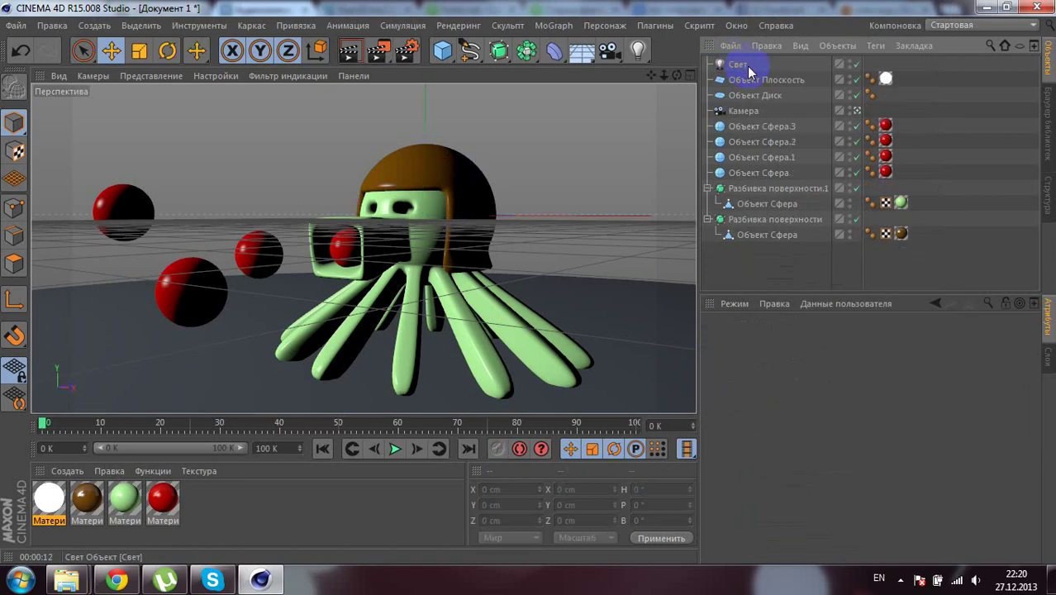
Step: Add a Physical Sky (Небо) and show its Time and Location settings
click(576, 54)
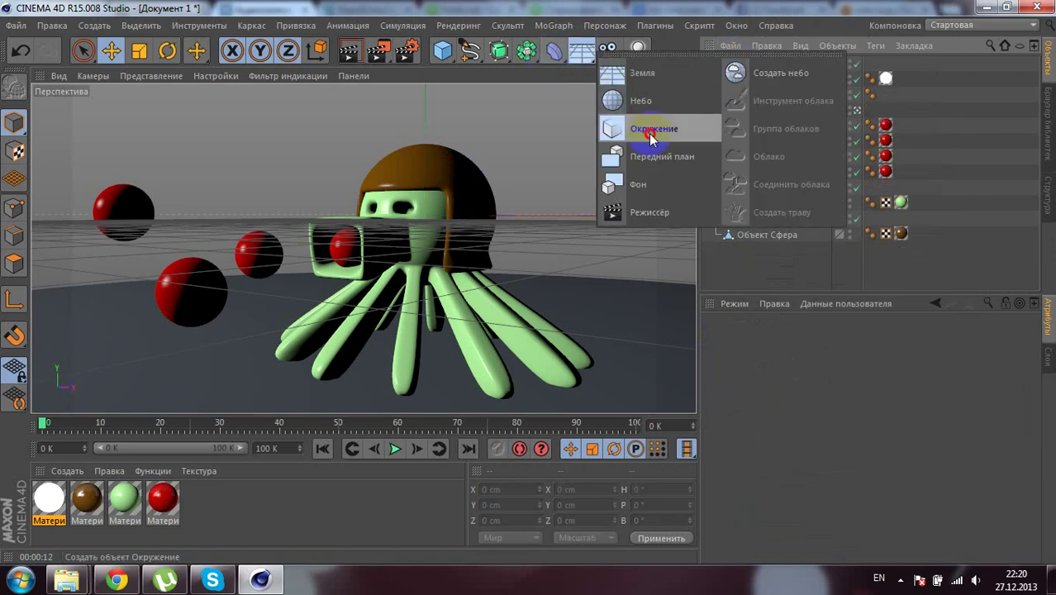
click(760, 76)
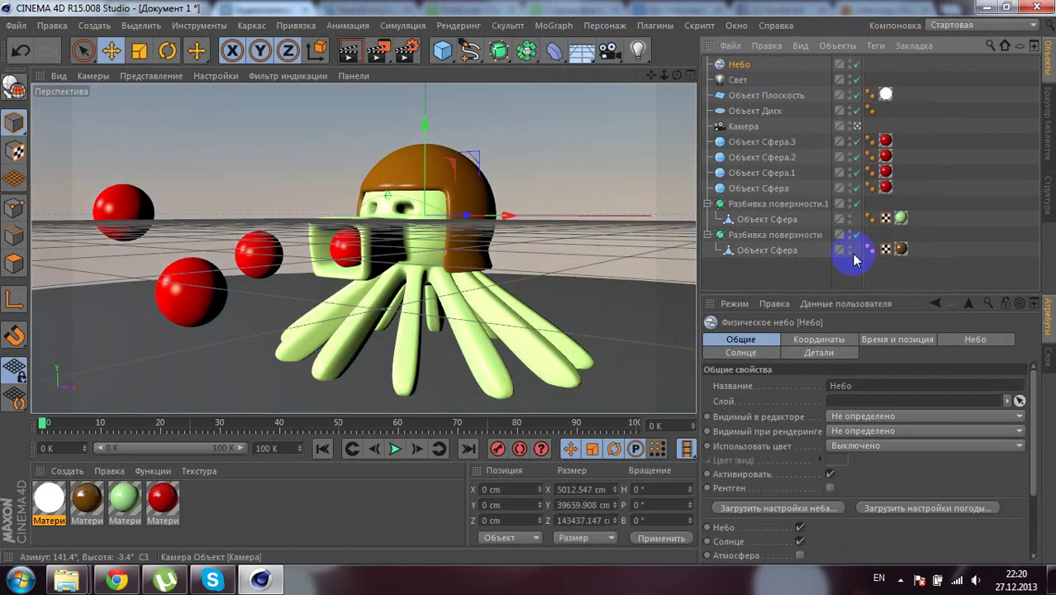
click(901, 341)
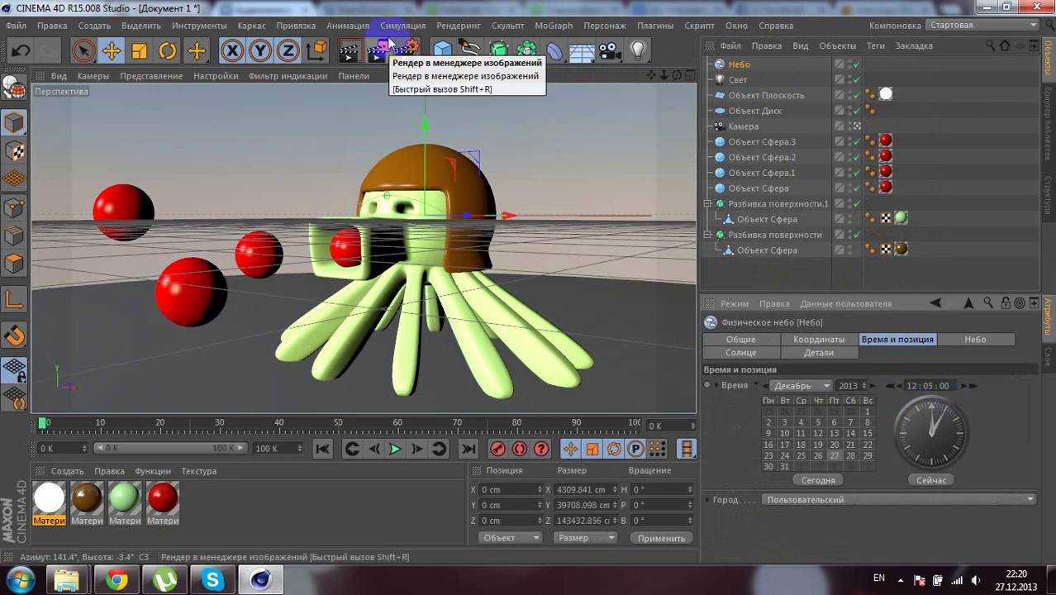
Step: Select the disc and render the view to check the hazy physical sky horizon
click(588, 315)
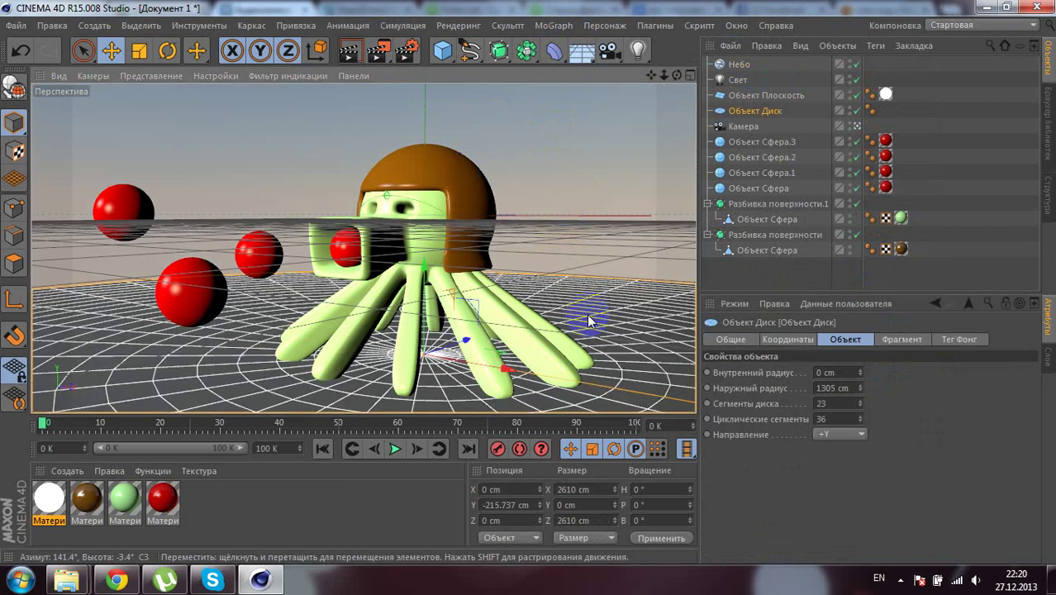
click(351, 53)
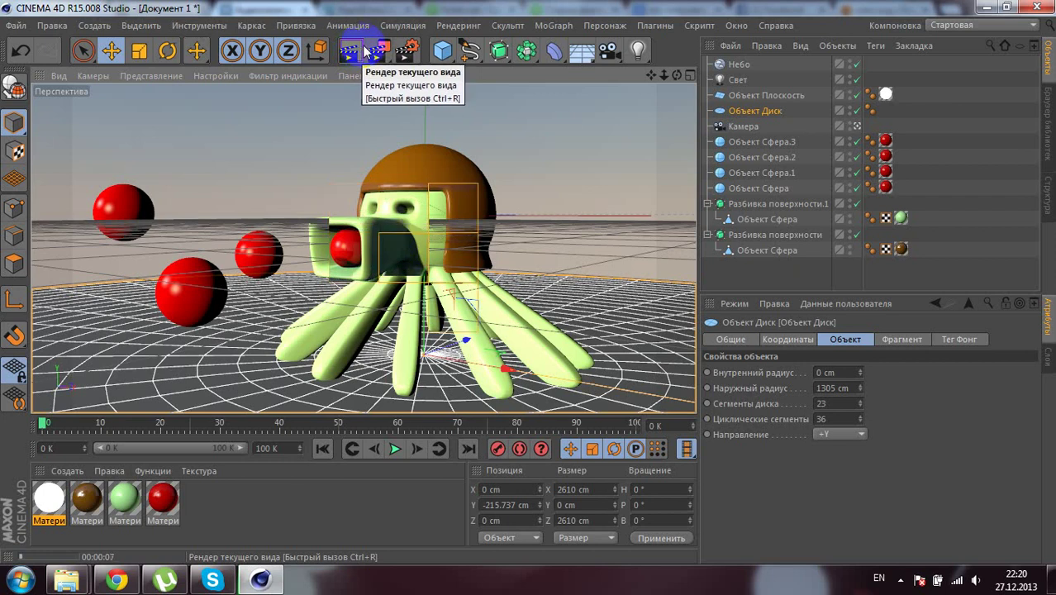
click(492, 122)
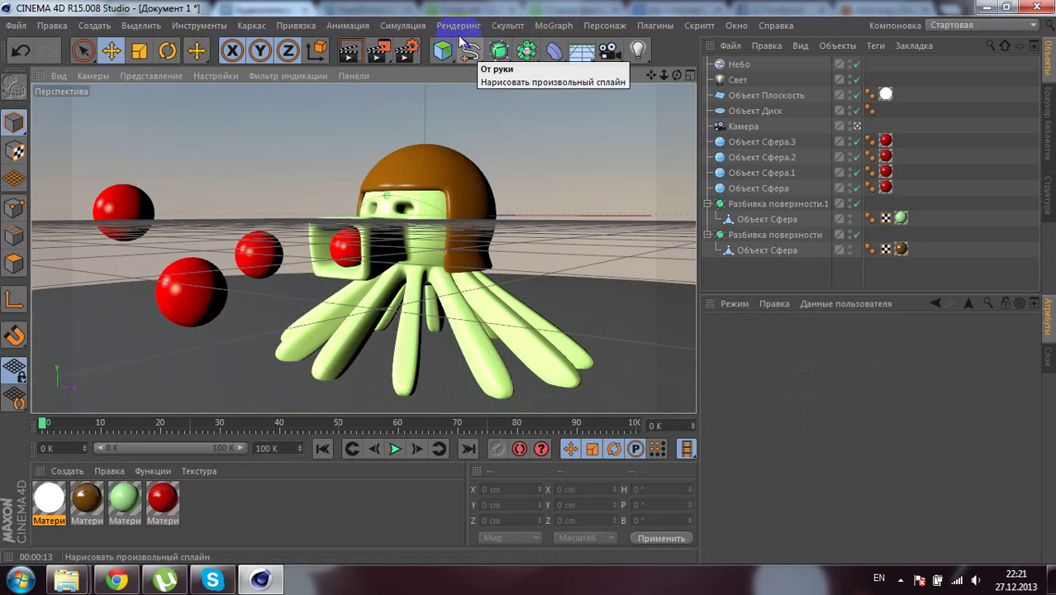
click(601, 345)
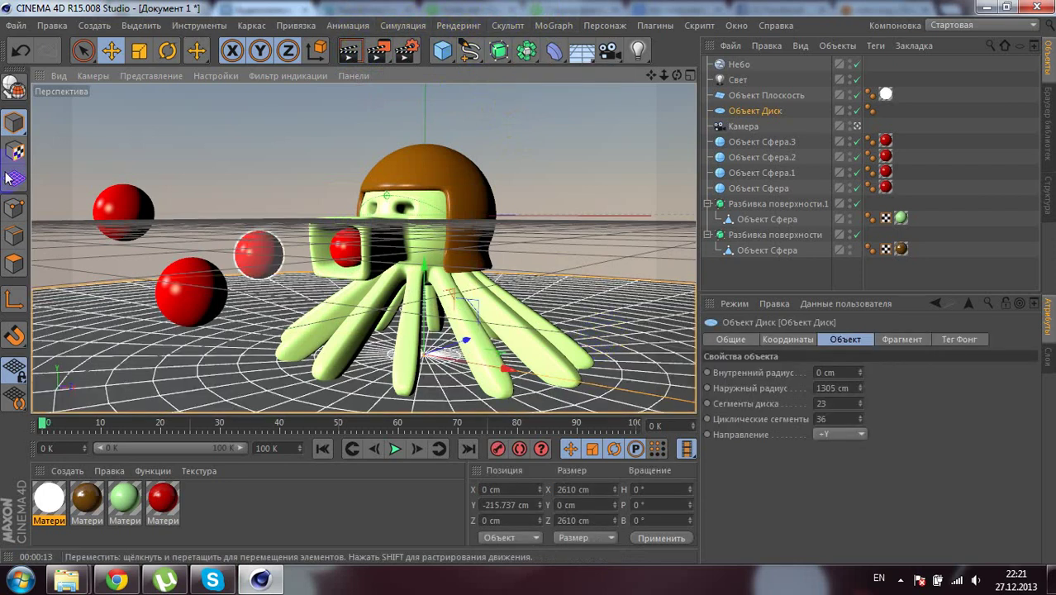
Step: Make the floor disc editable and select all of its polygons
click(13, 86)
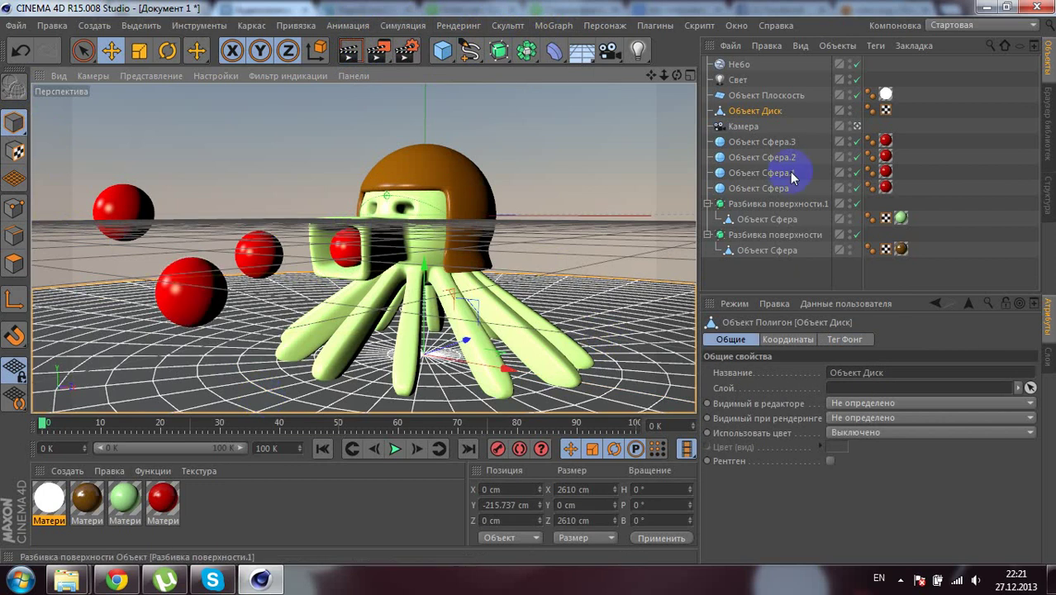
click(14, 263)
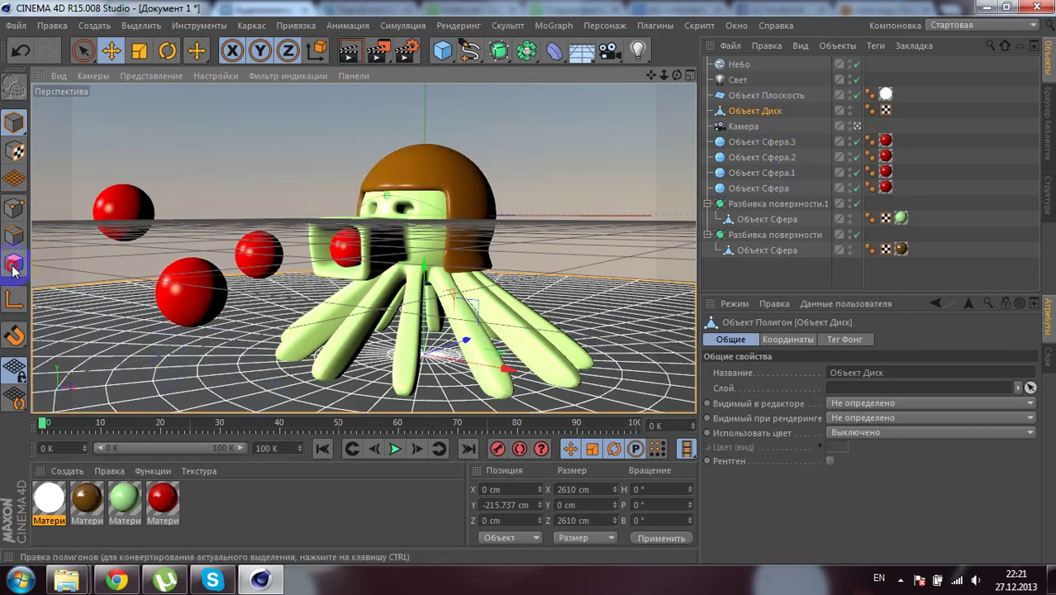
click(181, 361)
key(ctrl+a)
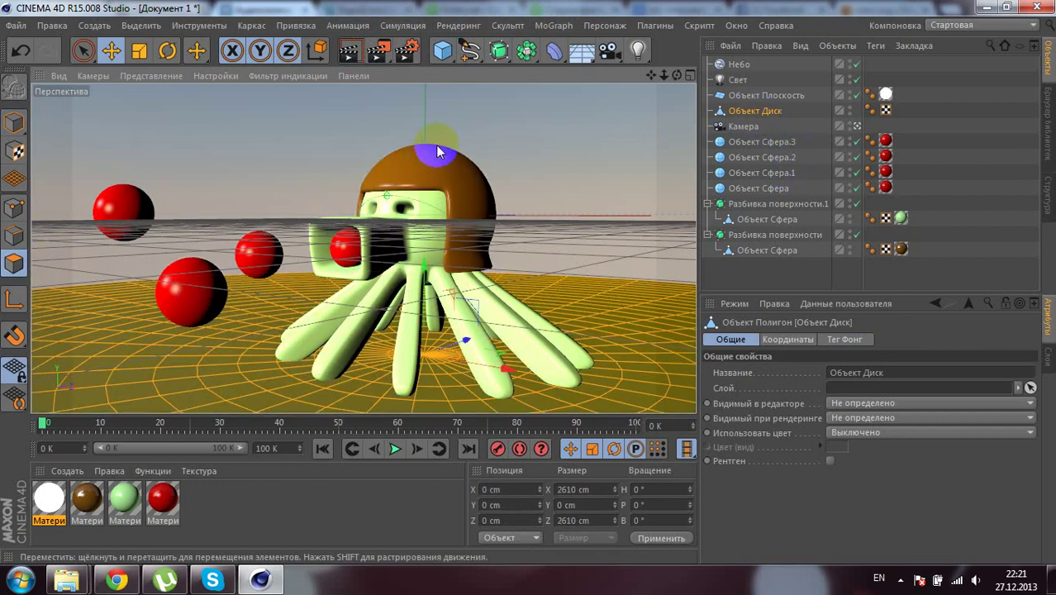
Step: Add hair to the disc with 70000 hairs and 40 cm guide length
click(341, 25)
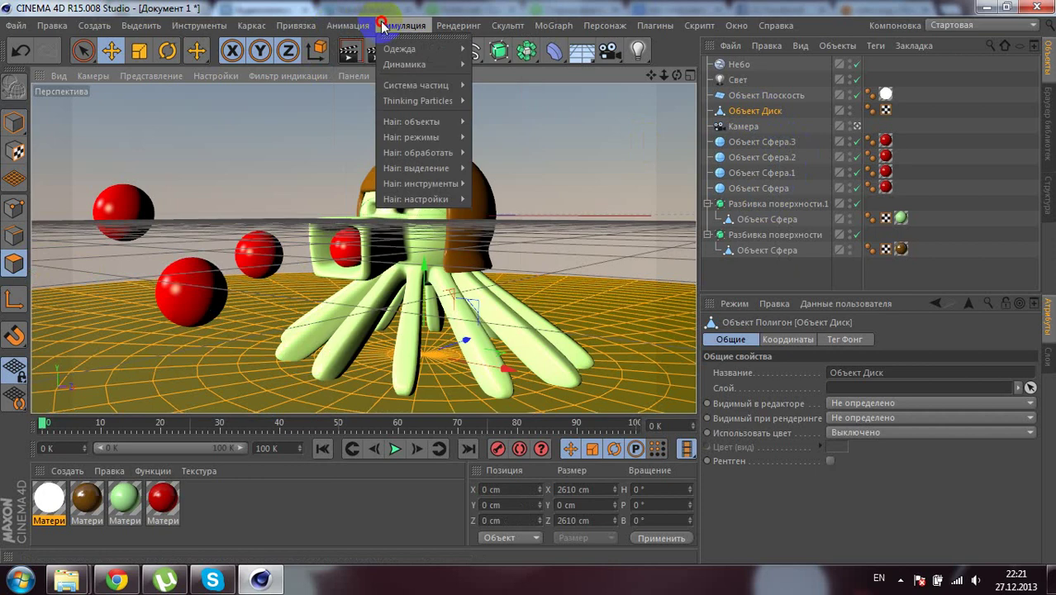
mouse_move(411, 122)
click(490, 124)
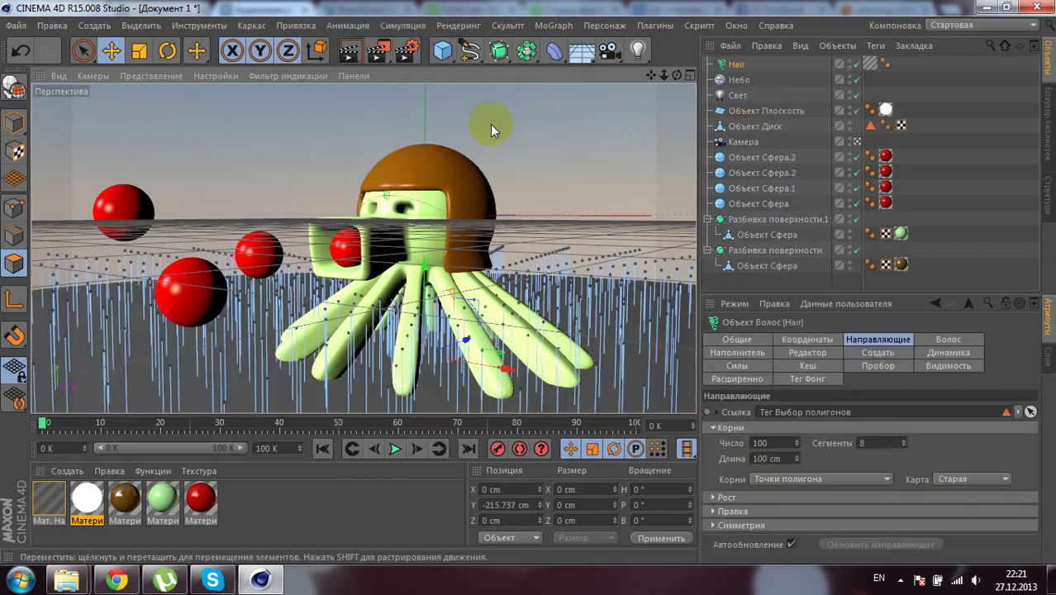
click(959, 341)
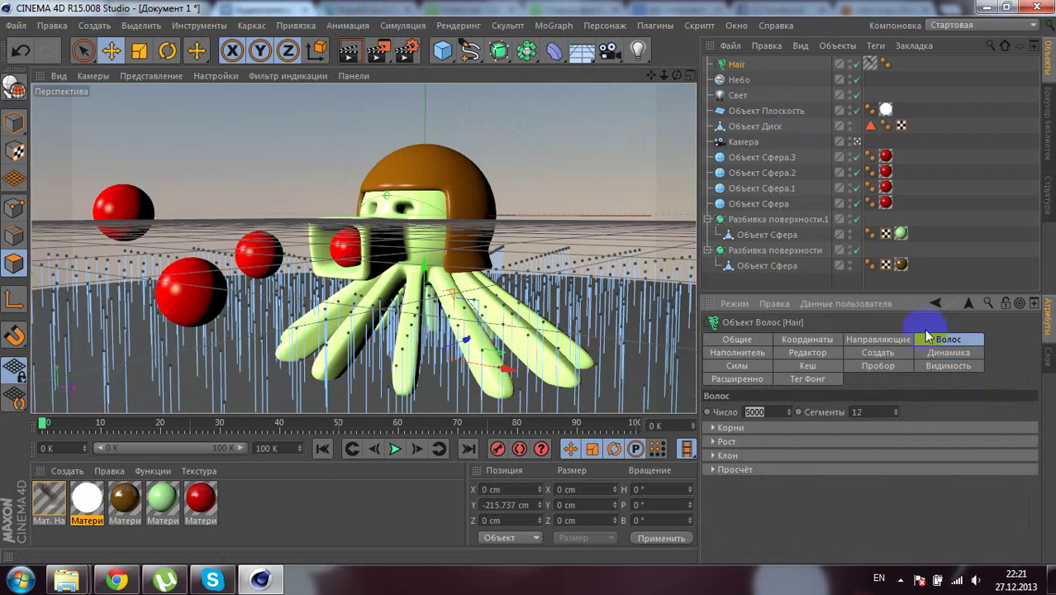
text(70000)
click(890, 351)
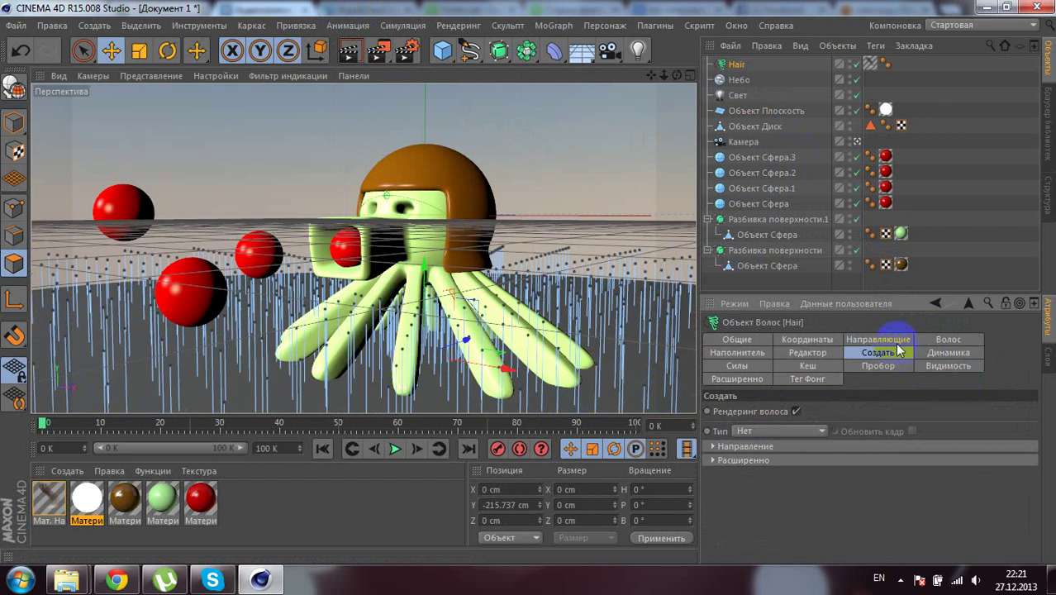
click(891, 339)
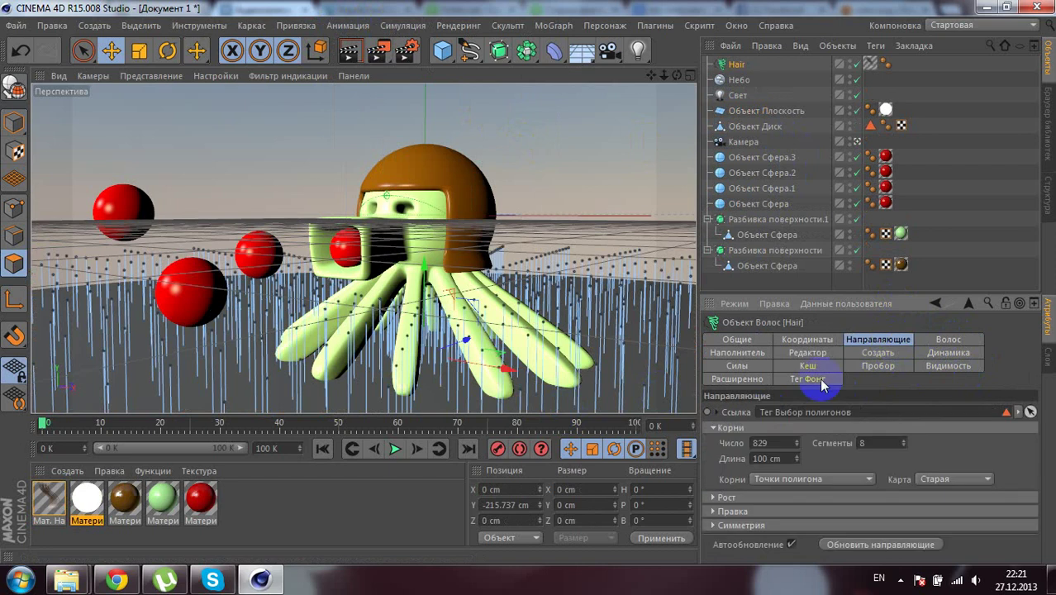
click(792, 461)
text(40)
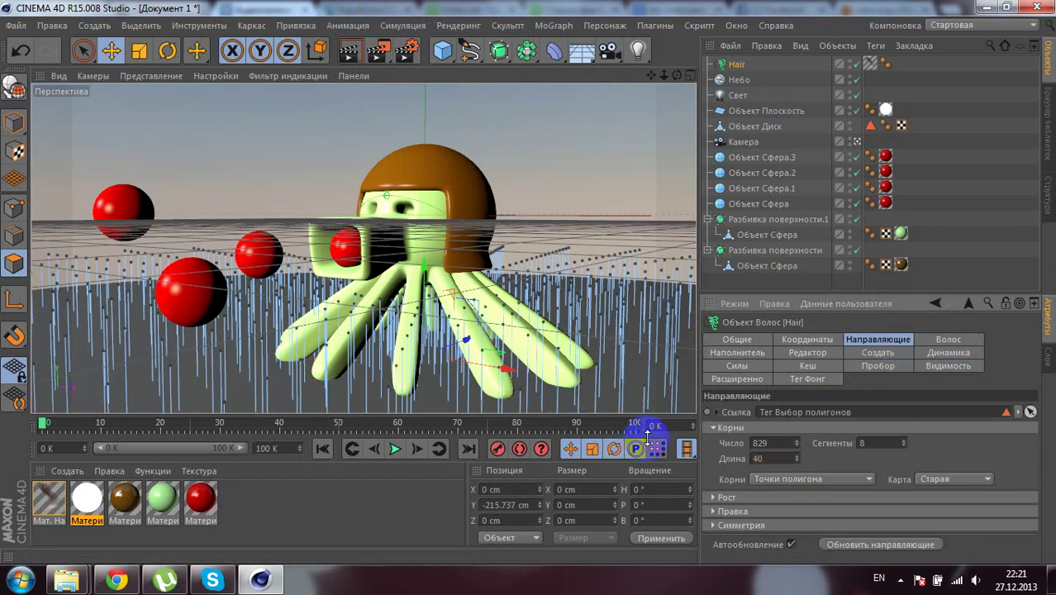
key(Return)
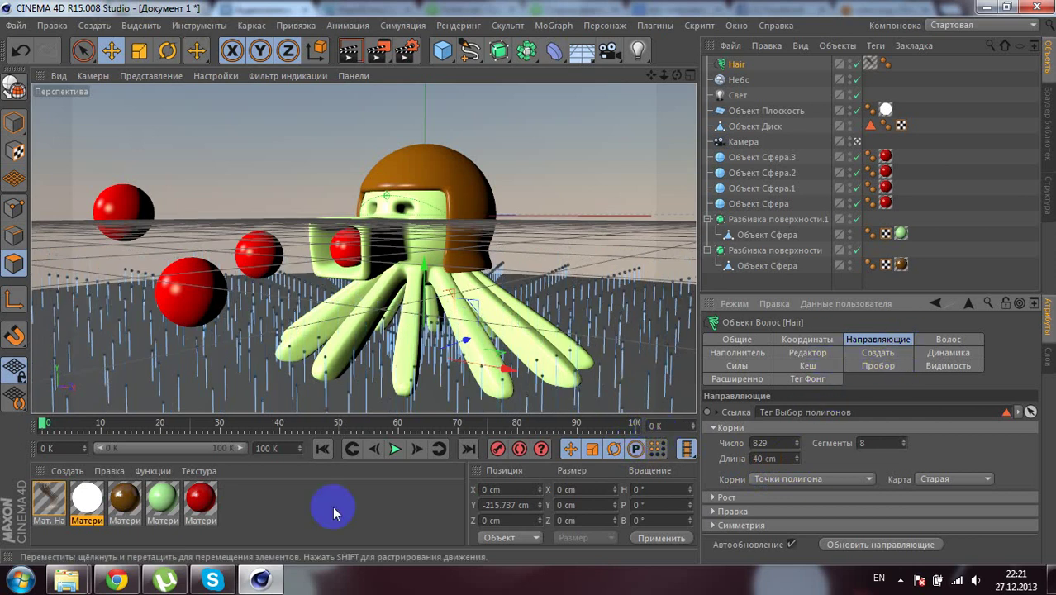
Step: Set both ends of the hair material's colour gradient to green
double_click(50, 499)
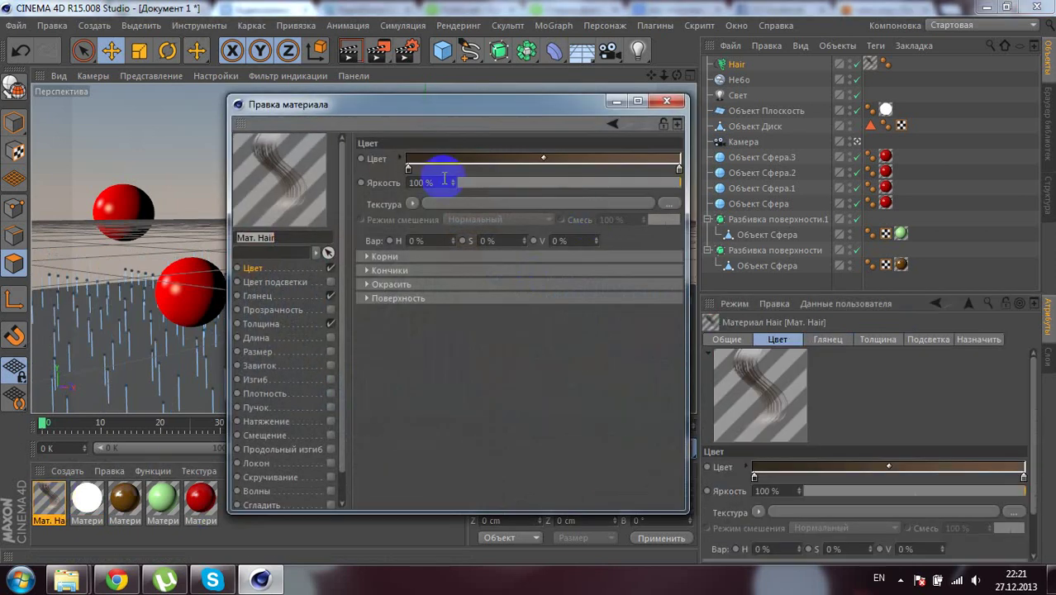
double_click(405, 166)
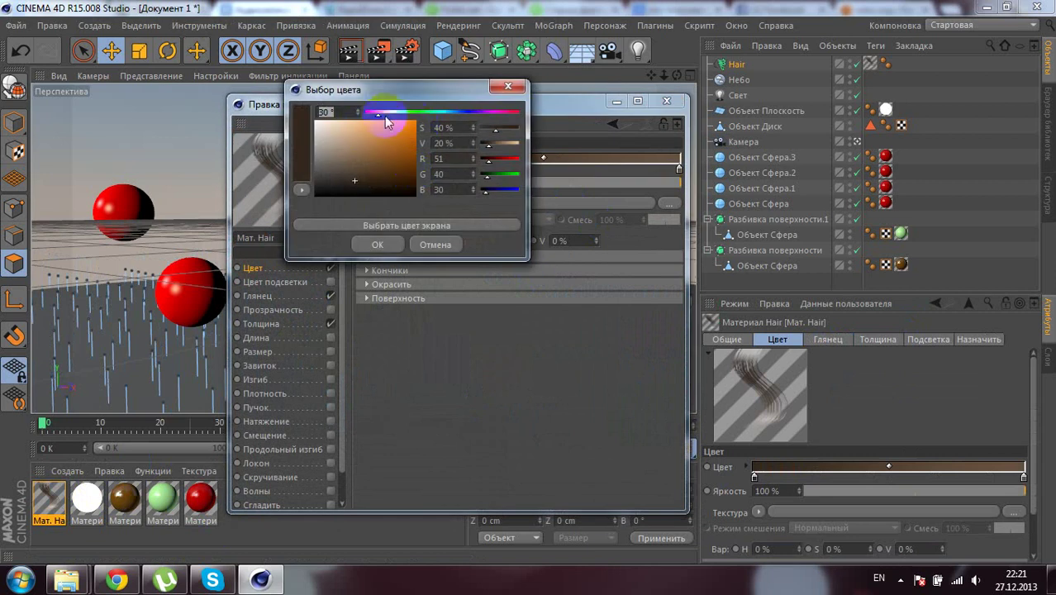
mouse_move(389, 112)
mouse_down()
mouse_move(416, 111)
mouse_move(406, 170)
mouse_up()
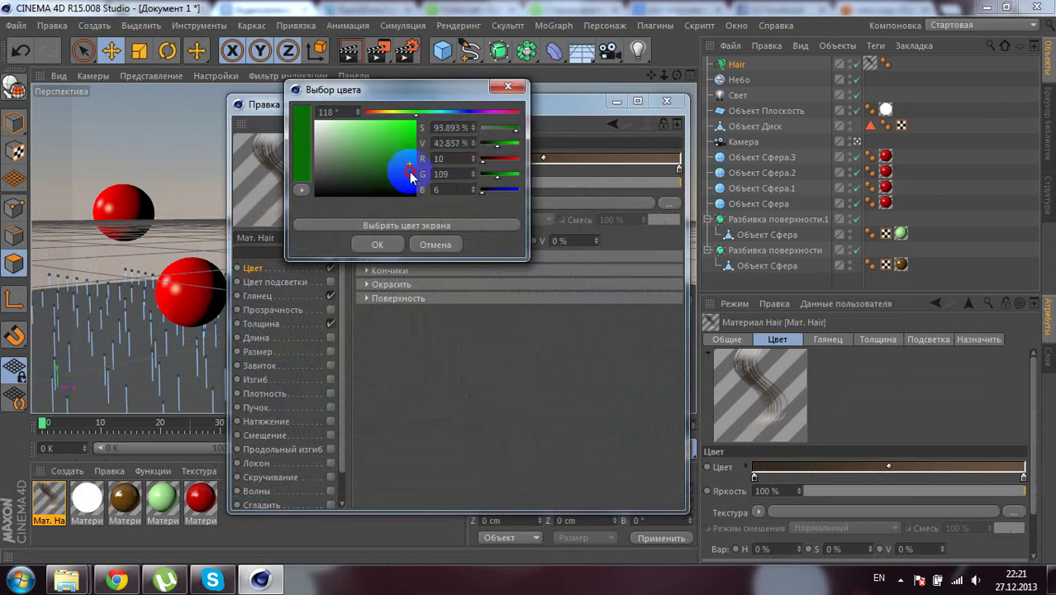
click(378, 242)
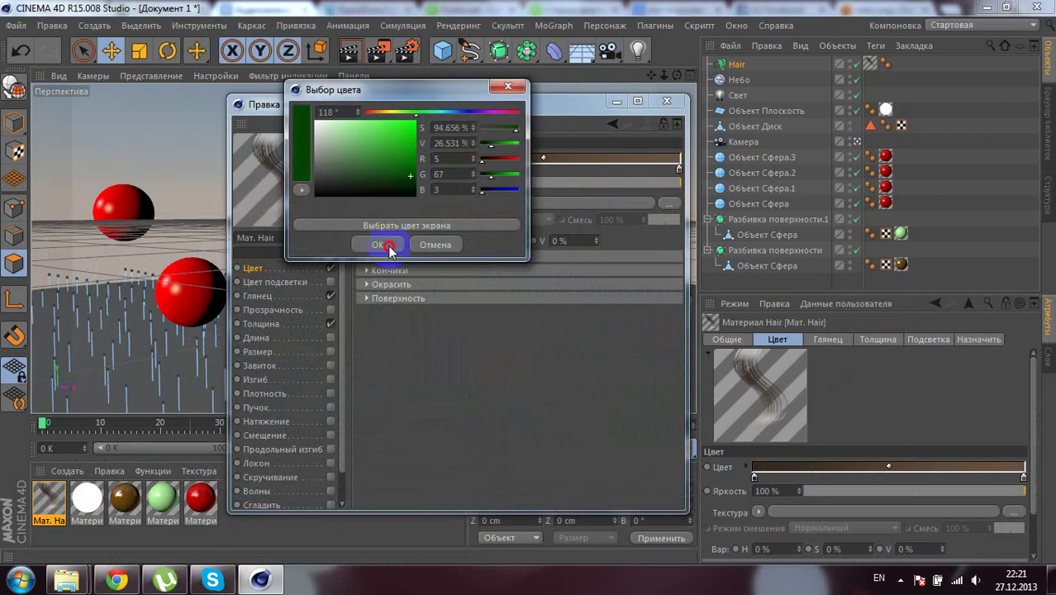
double_click(679, 168)
mouse_move(680, 113)
mouse_down()
mouse_move(701, 112)
mouse_move(678, 135)
mouse_up()
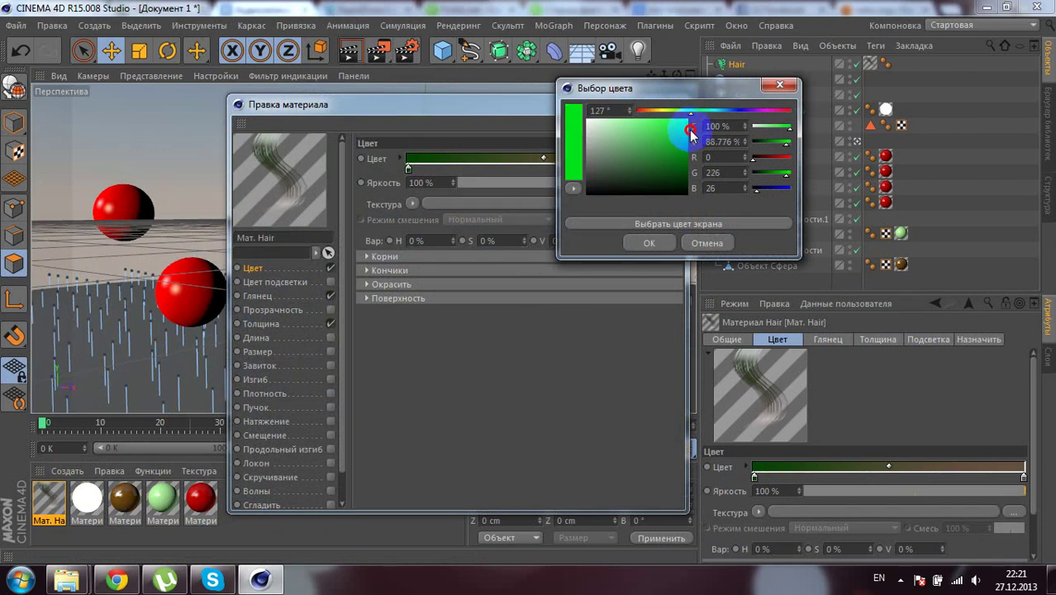
click(662, 241)
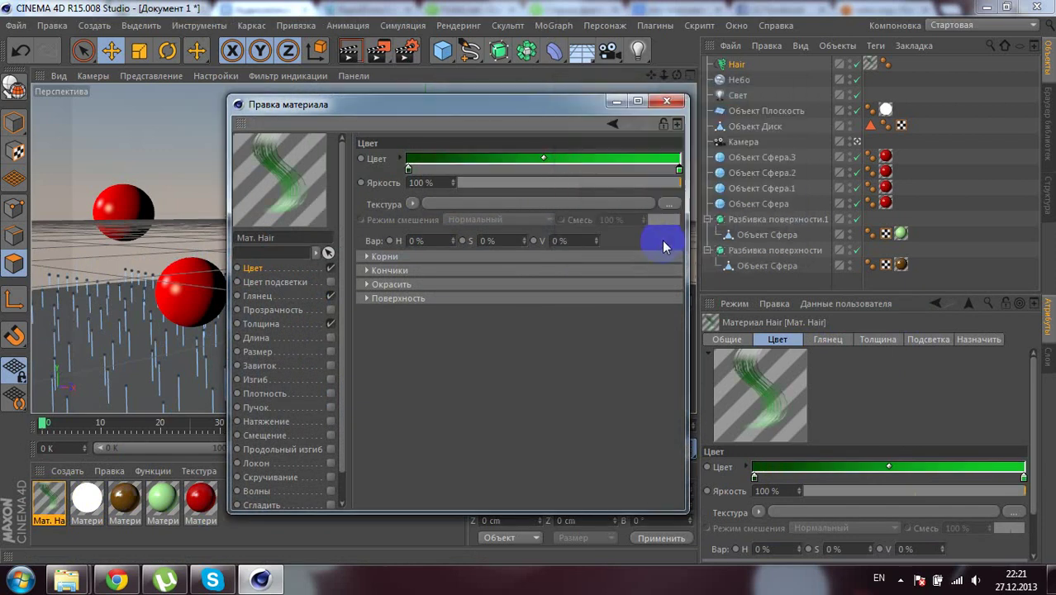
Step: Give the hair 1.7 cm thick roots, enable Size and Curl, raising the curl curve start to 0.4
click(270, 324)
drag(460, 161, 465, 161)
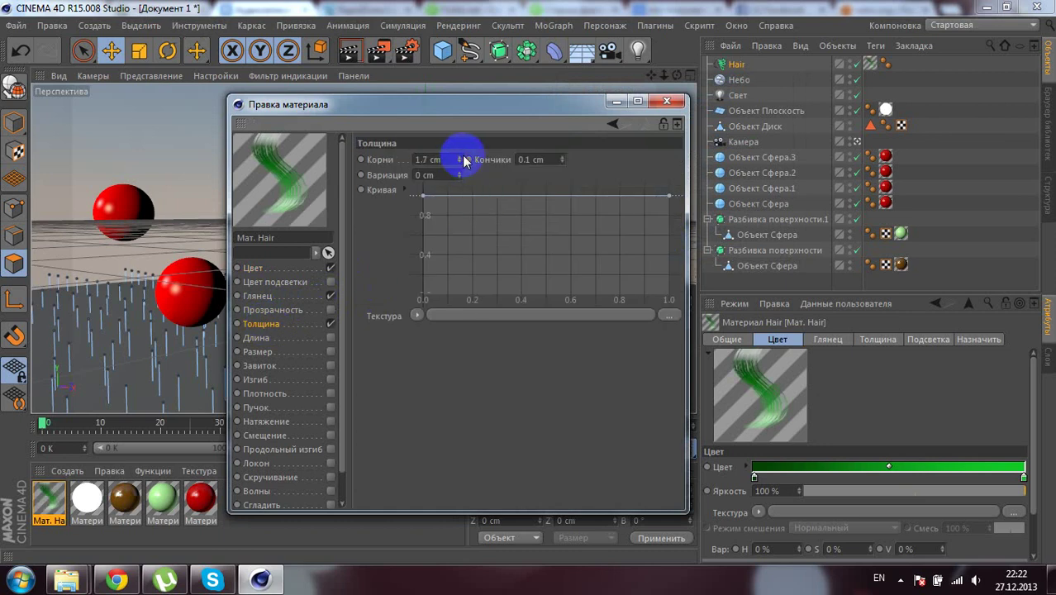
click(331, 338)
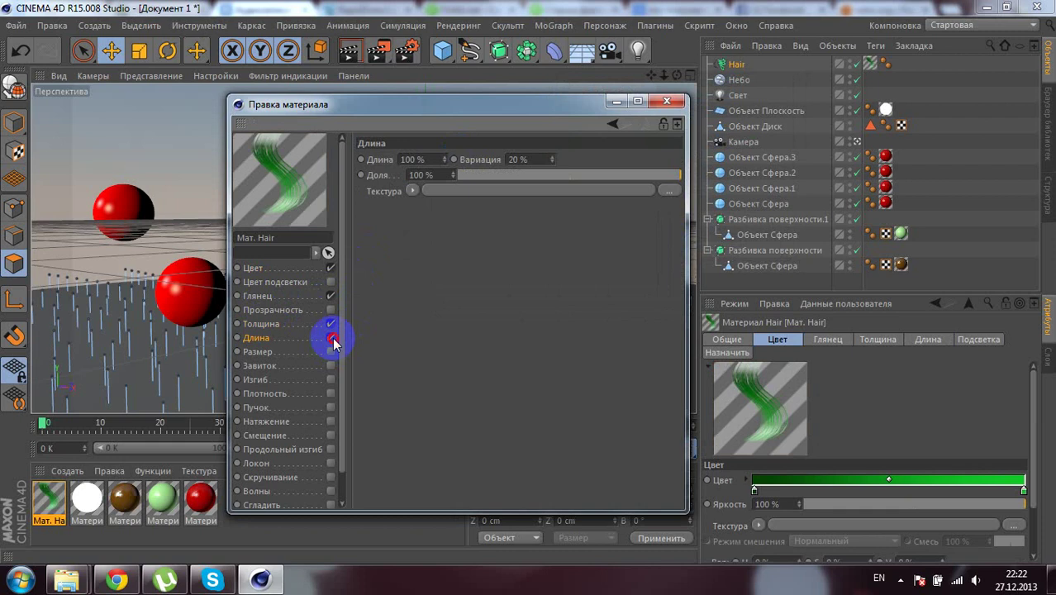
click(331, 338)
click(332, 351)
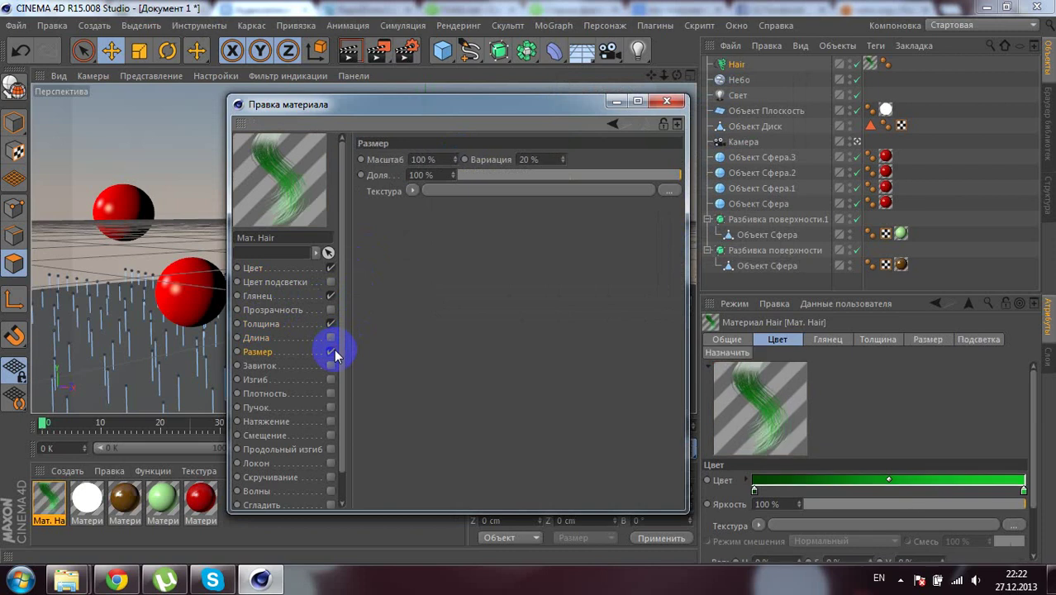
click(330, 365)
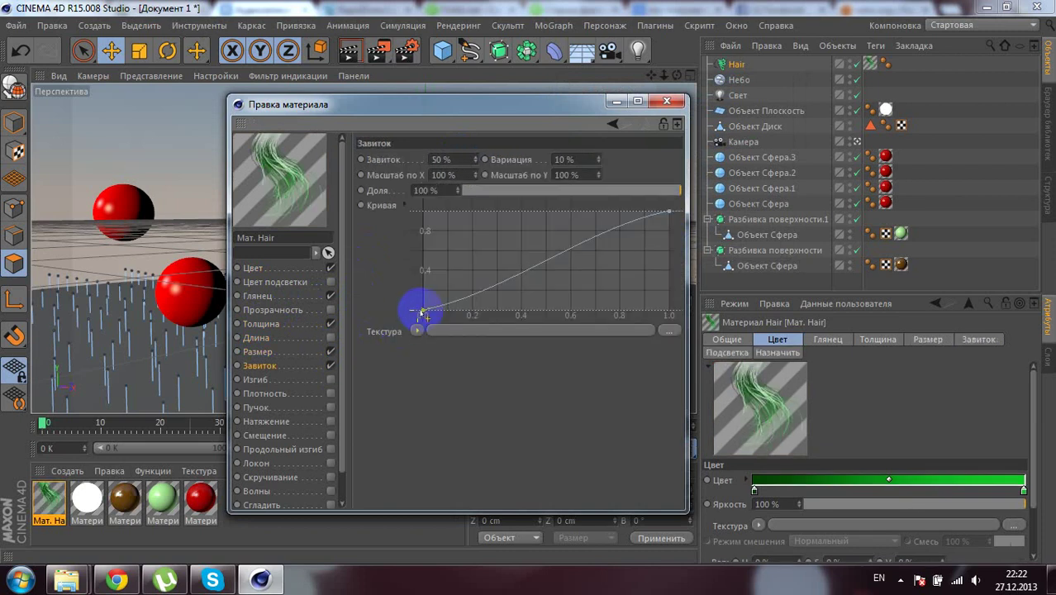
drag(425, 297, 432, 275)
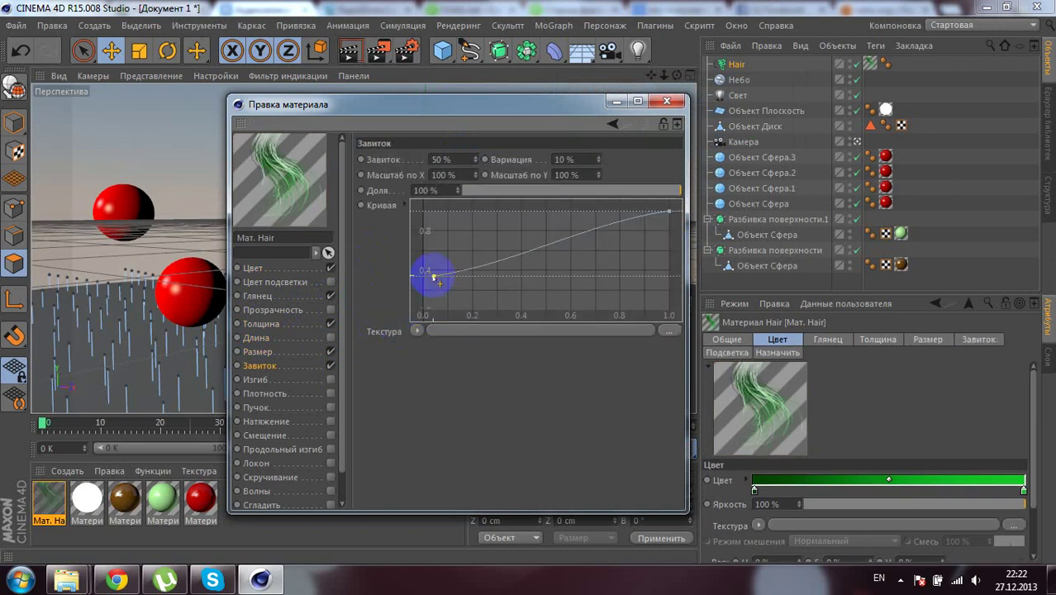
click(331, 380)
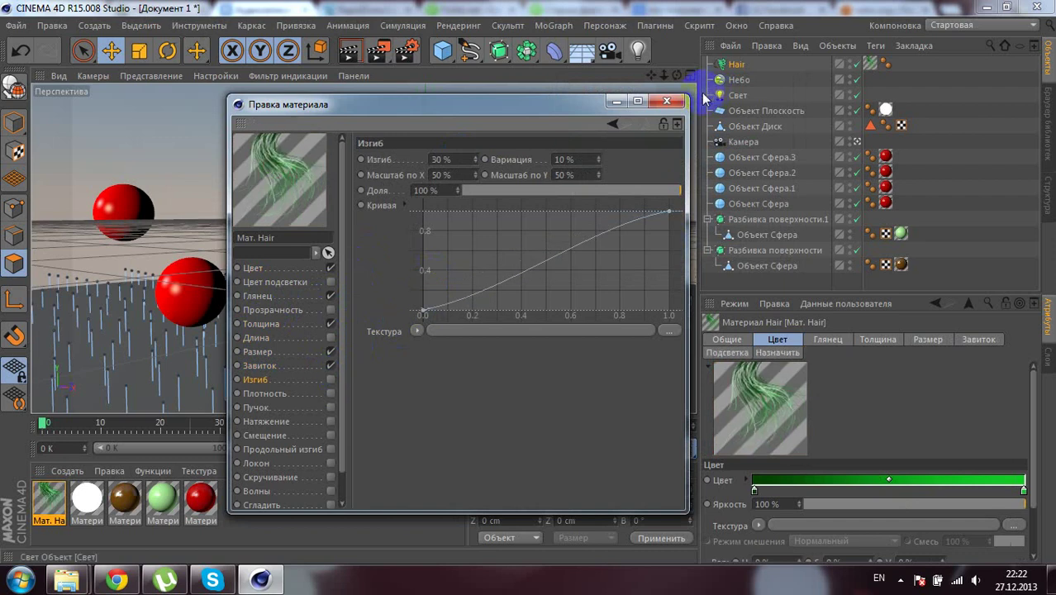
click(671, 103)
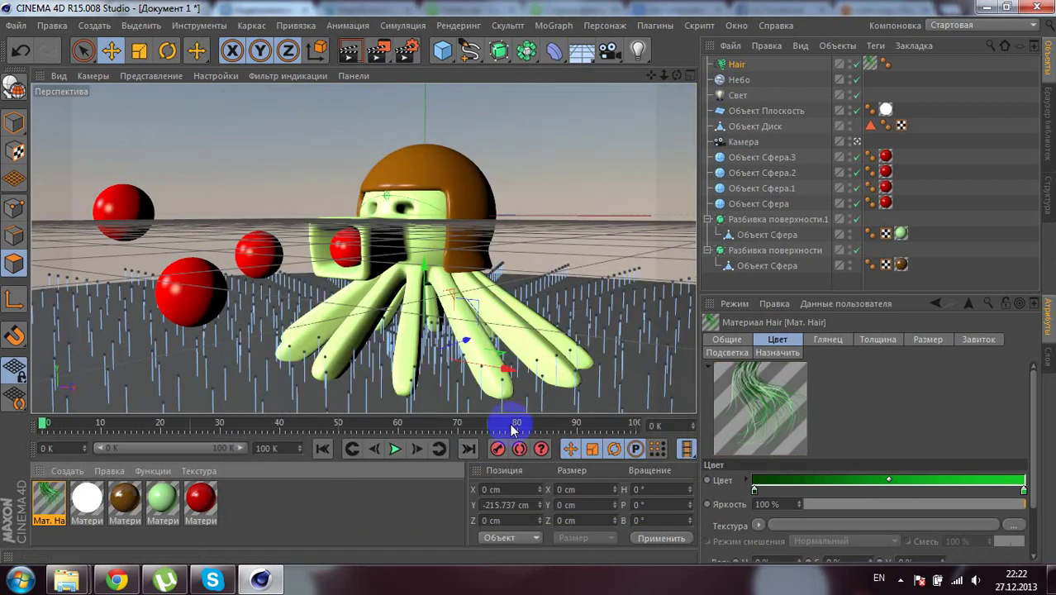
Step: Play back the hair animation, stop it, and render a preview of the view
click(396, 449)
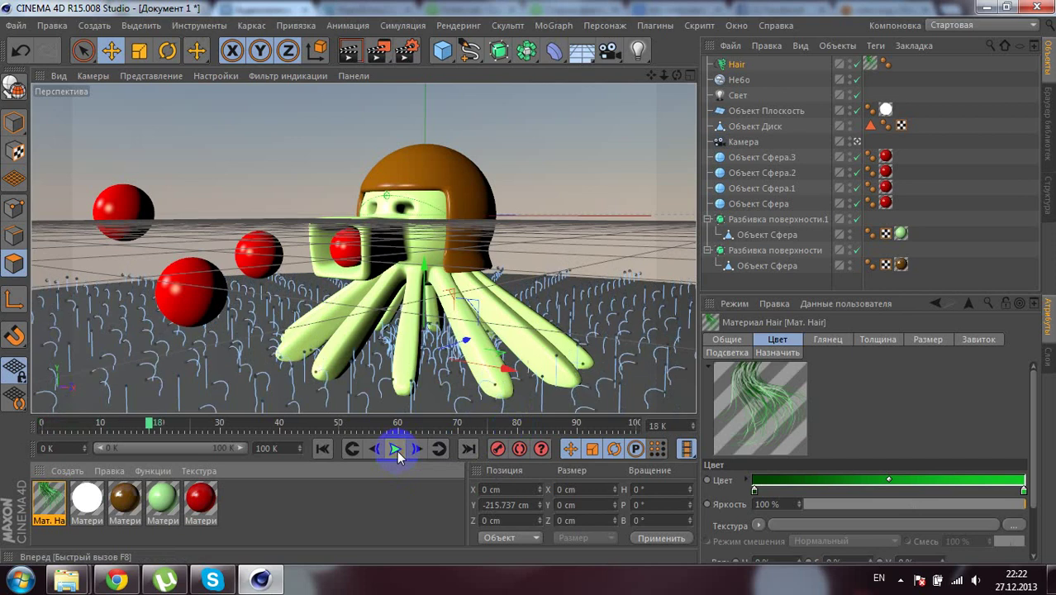
click(397, 450)
click(353, 54)
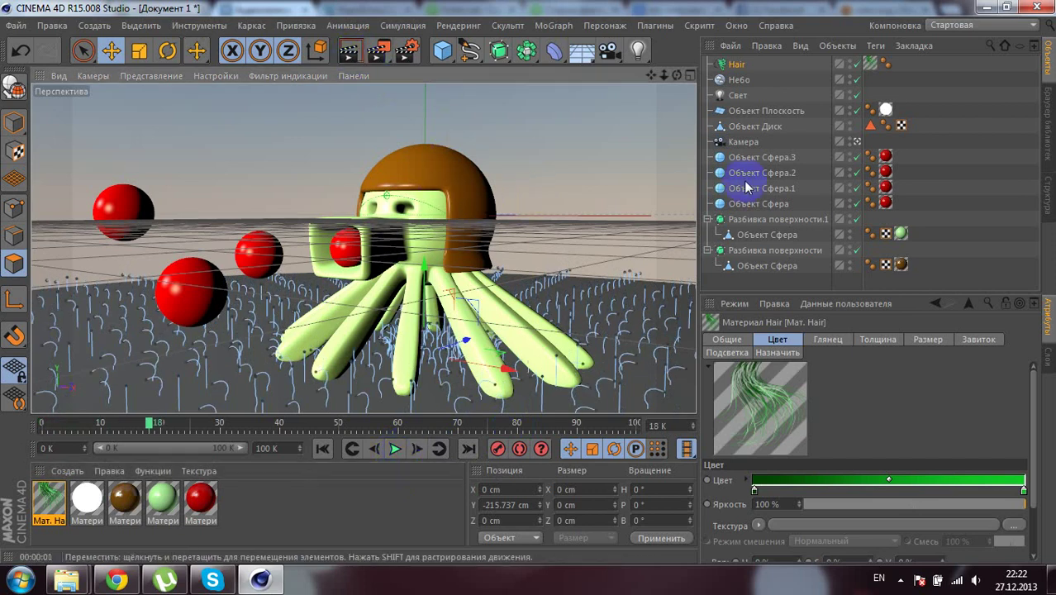
Step: Inspect the octopus in the free editor view, return to the scene camera, then minimise Cinema 4D
click(858, 143)
mouse_move(619, 236)
alt+mouse_down()
mouse_move(497, 259)
mouse_move(314, 409)
mouse_move(400, 264)
alt+mouse_up()
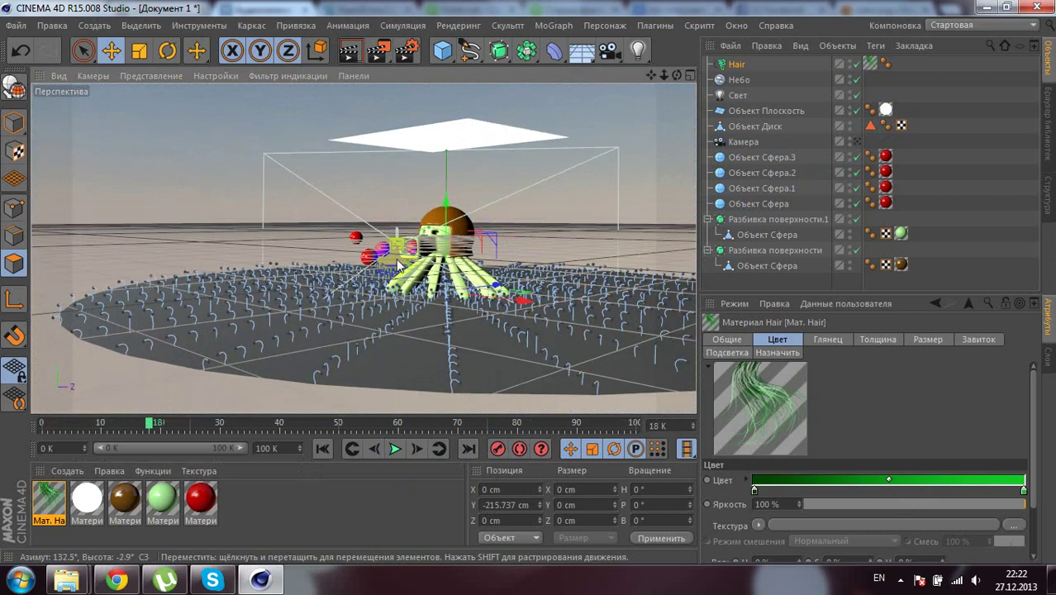
alt+right_drag(400, 264, 899, 212)
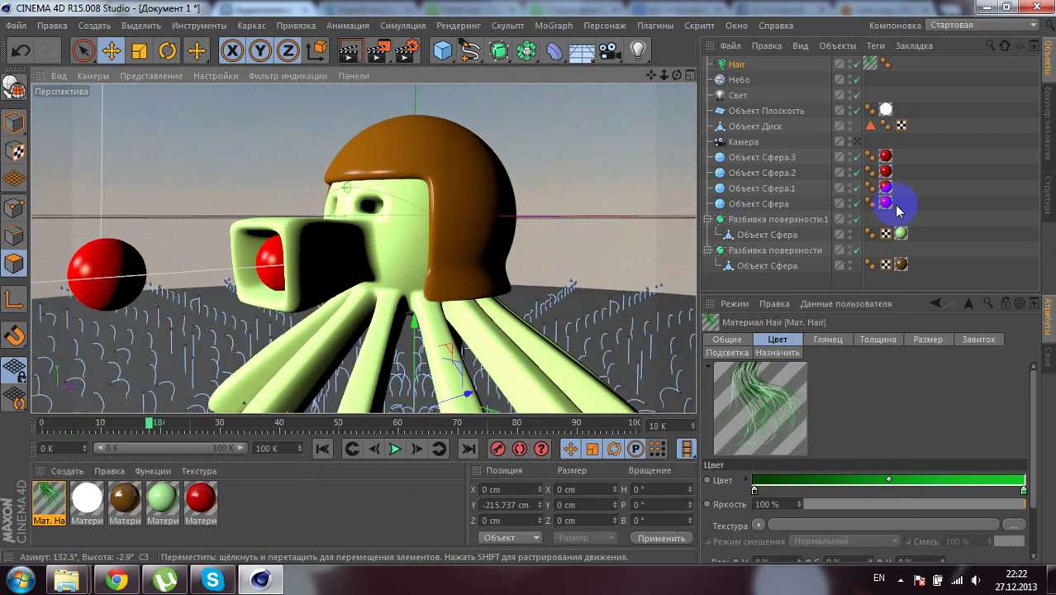
click(857, 141)
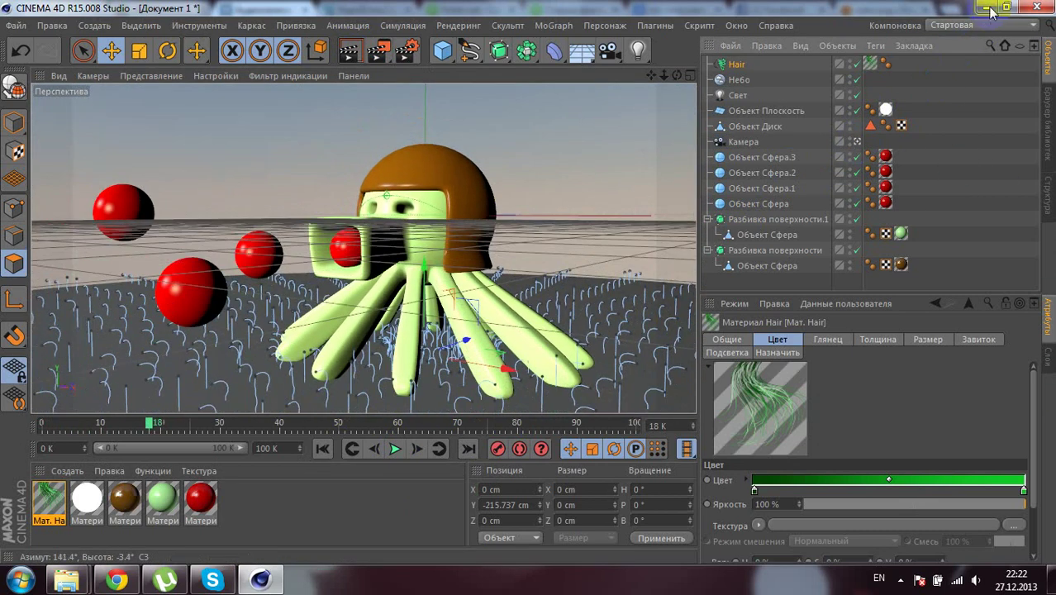
click(989, 8)
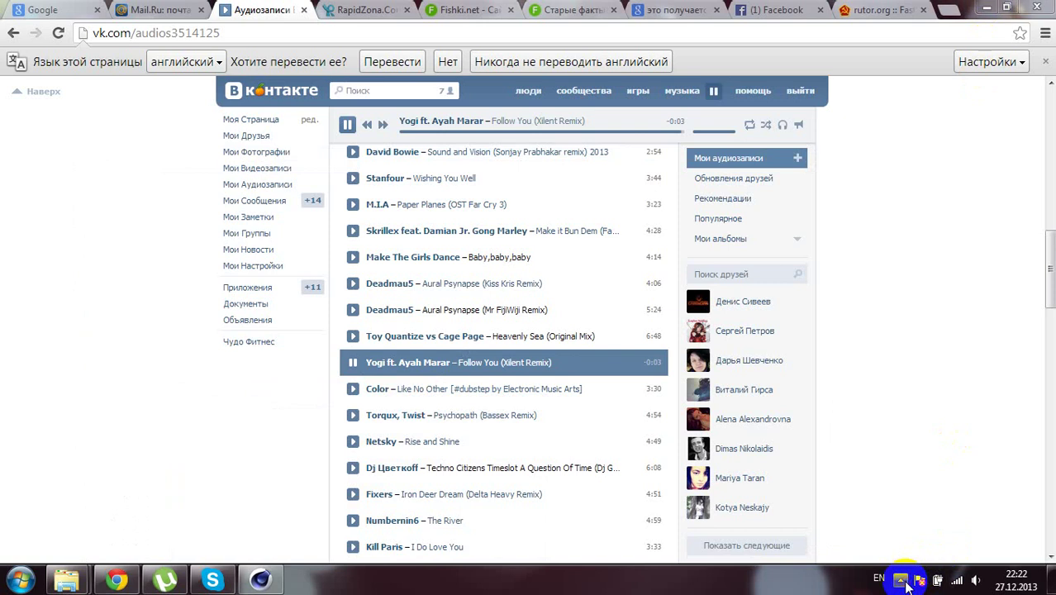